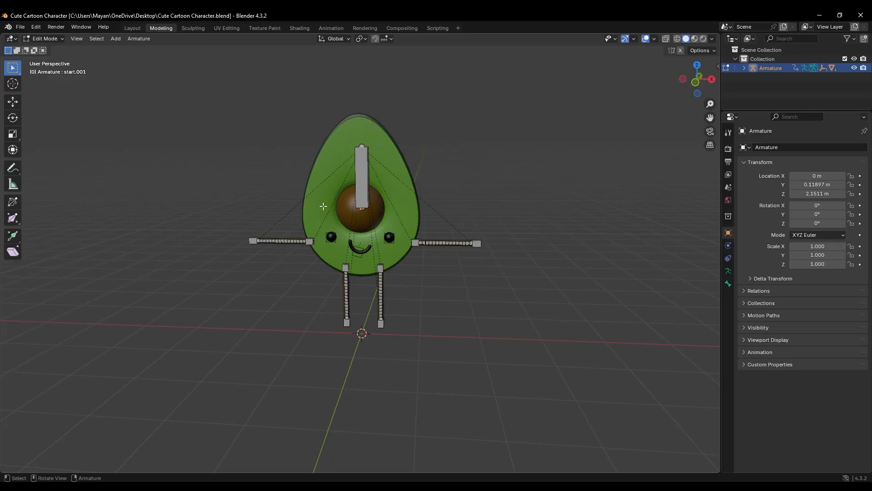
# Switch to the Animation workspace
pyautogui.moveTo(456, 241); pyautogui.dragTo(481, 257, button='middle')
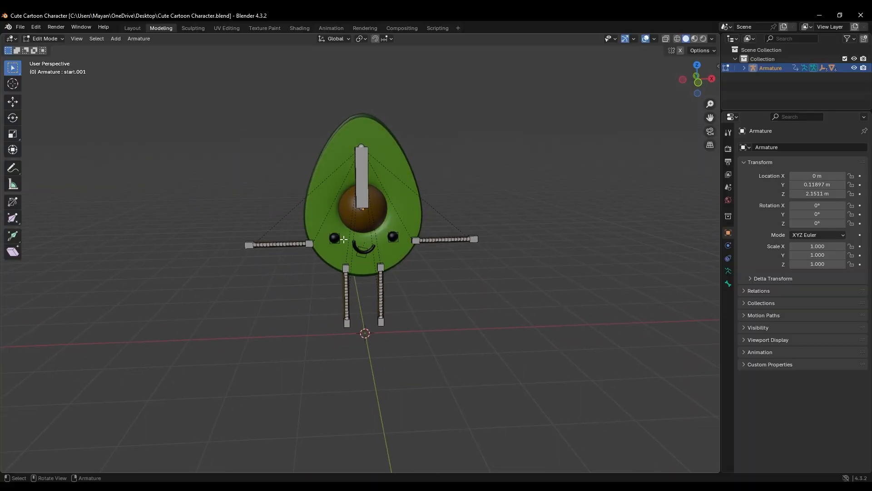
pyautogui.click(336, 27)
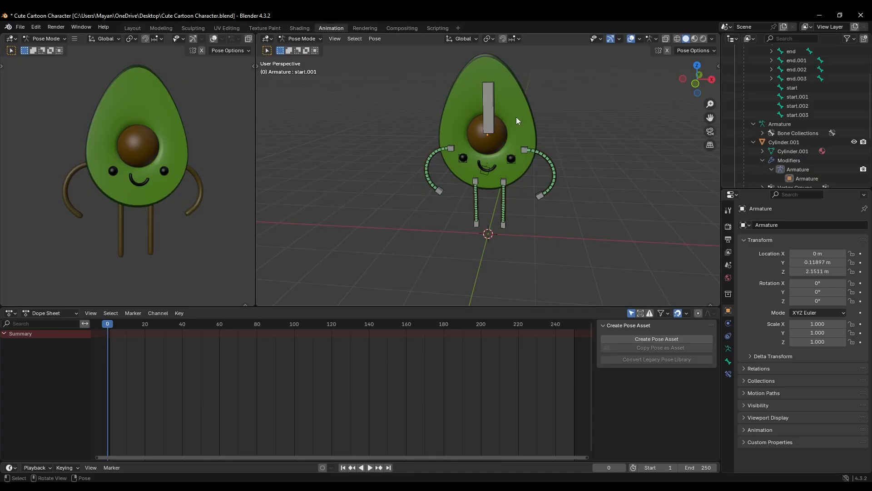
# Examine the avocado character and its arm and leg bones in both viewports
pyautogui.moveTo(380, 135); pyautogui.dragTo(408, 233, button='middle')
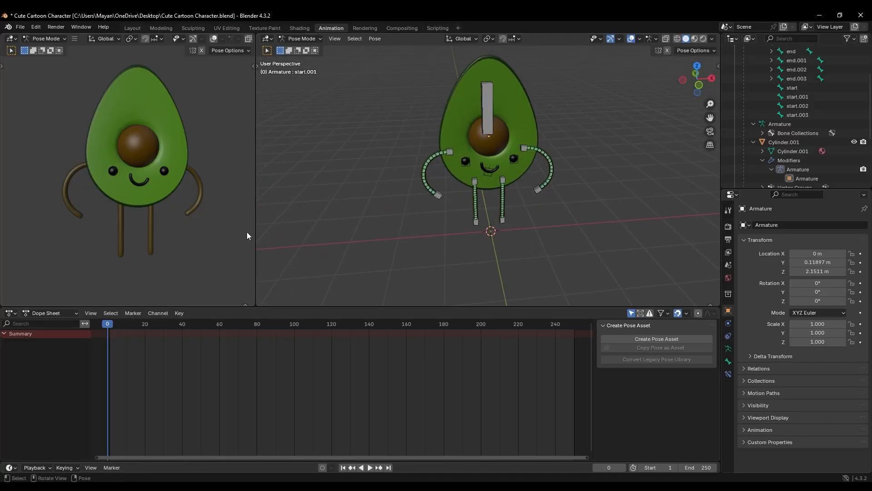
pyautogui.moveTo(182, 209); pyautogui.dragTo(169, 239, button='middle')
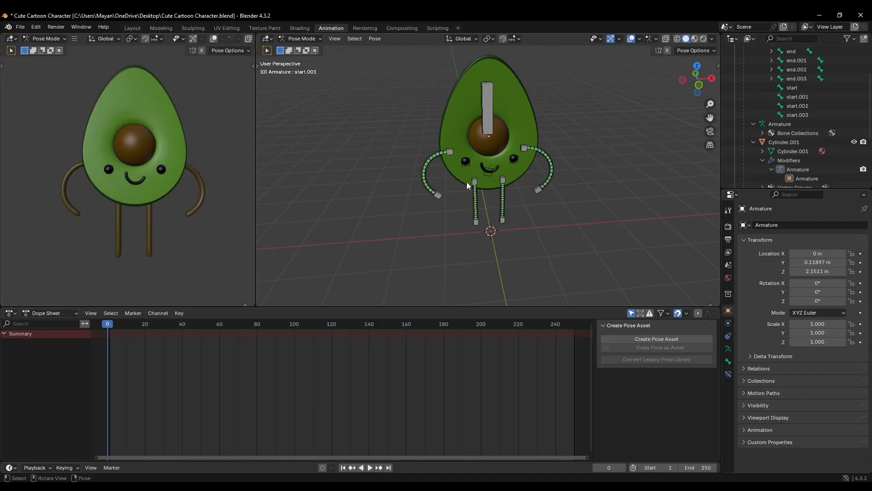
pyautogui.scroll(3, 517, 114)
pyautogui.scroll(-7, 515, 134)
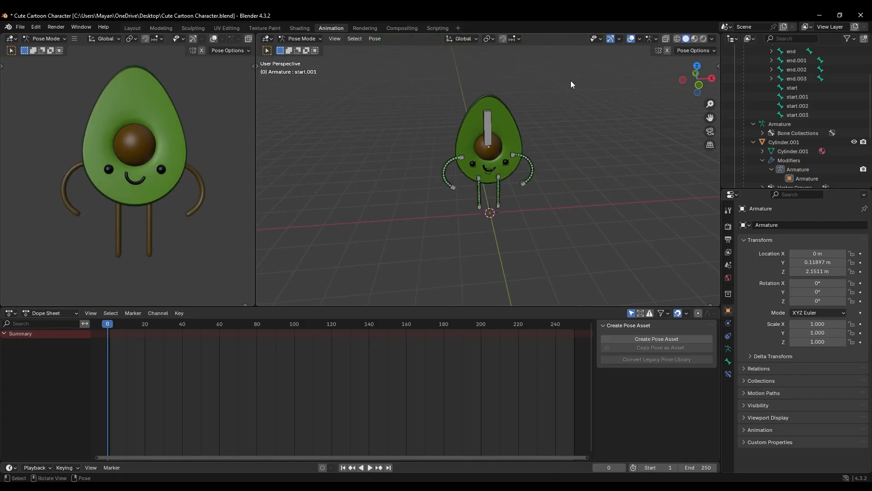
pyautogui.scroll(5, 472, 178)
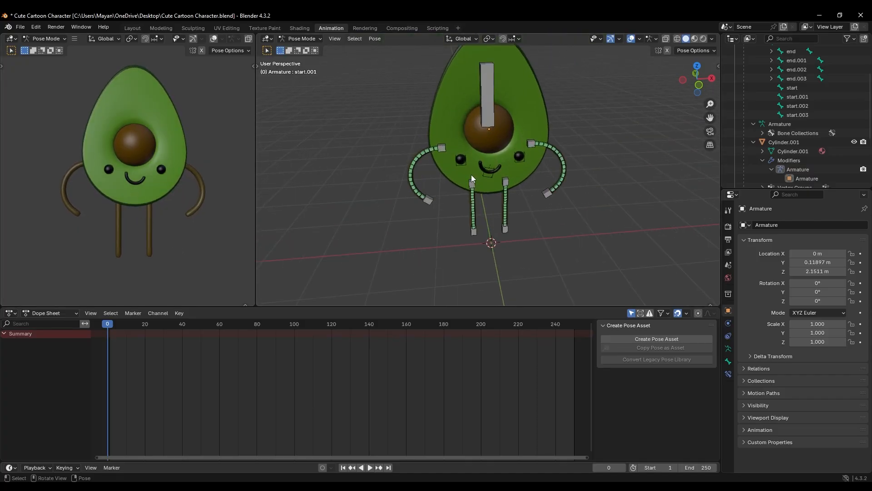
pyautogui.scroll(-1, 482, 125)
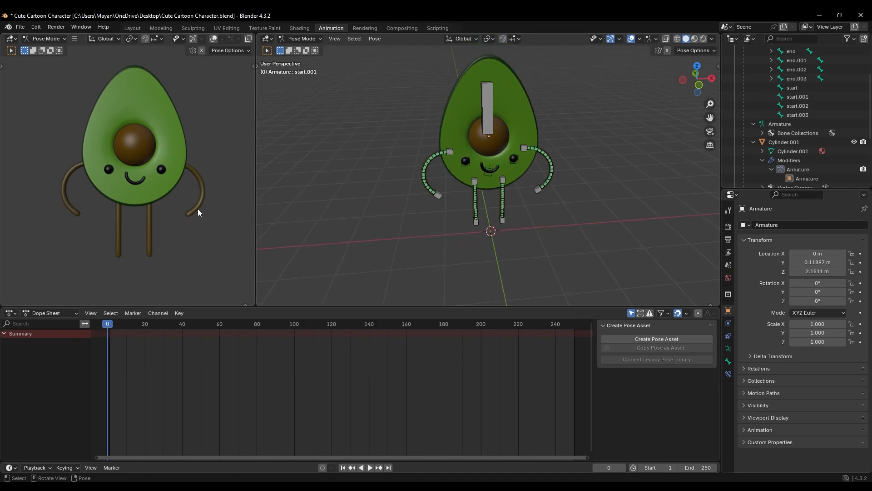
pyautogui.moveTo(197, 208); pyautogui.dragTo(223, 207, button='middle')
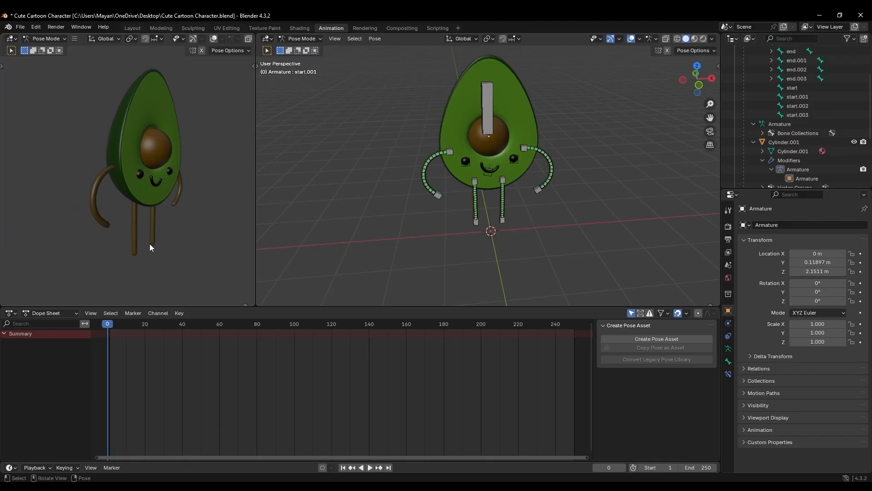
pyautogui.hotkey('ctrl', 'z')
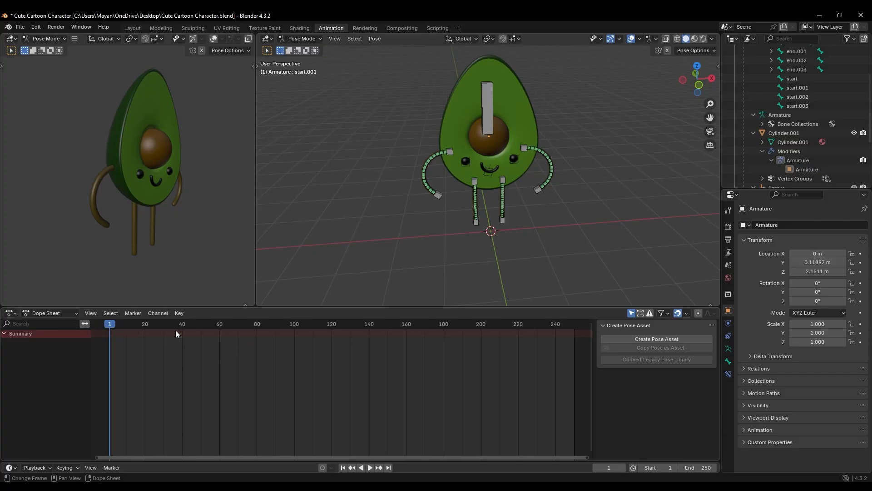
# Change the Dope Sheet's mode to Action Editor
pyautogui.click(73, 314)
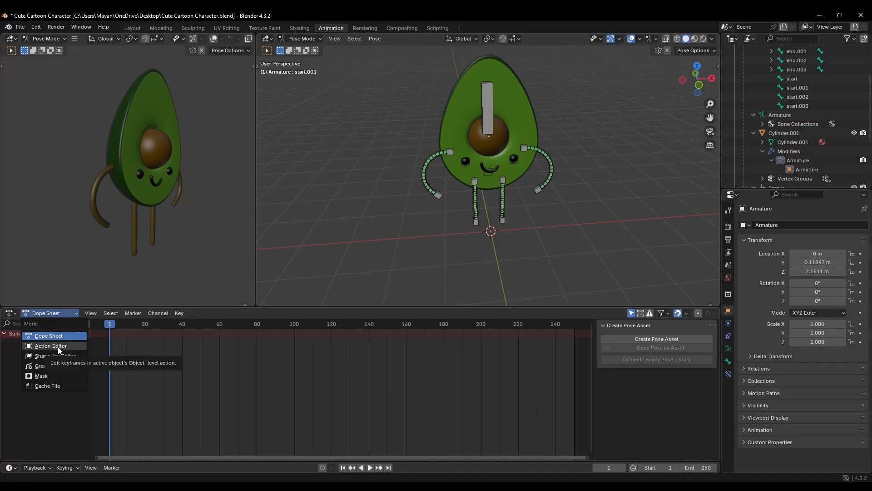
pyautogui.click(58, 347)
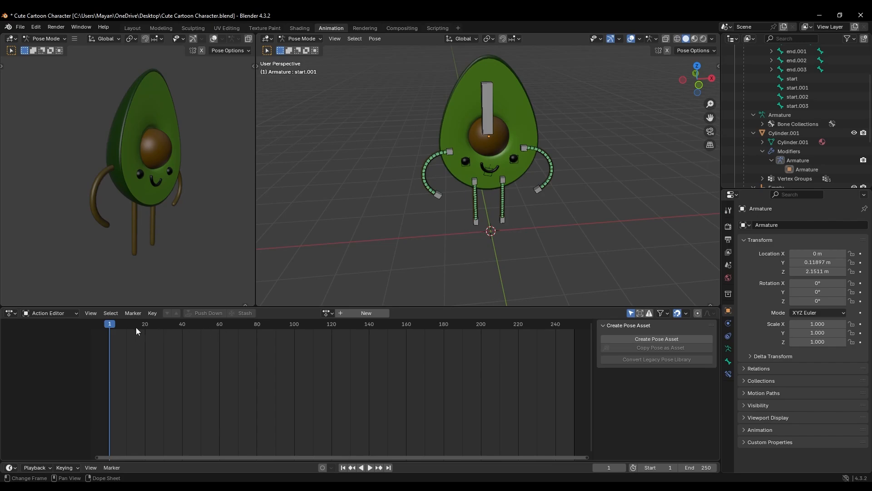
pyautogui.click(72, 313)
pyautogui.moveTo(356, 260)
pyautogui.mouseDown(button='middle')
pyautogui.moveTo(385, 256)
pyautogui.moveTo(421, 294)
pyautogui.mouseUp(button='middle')
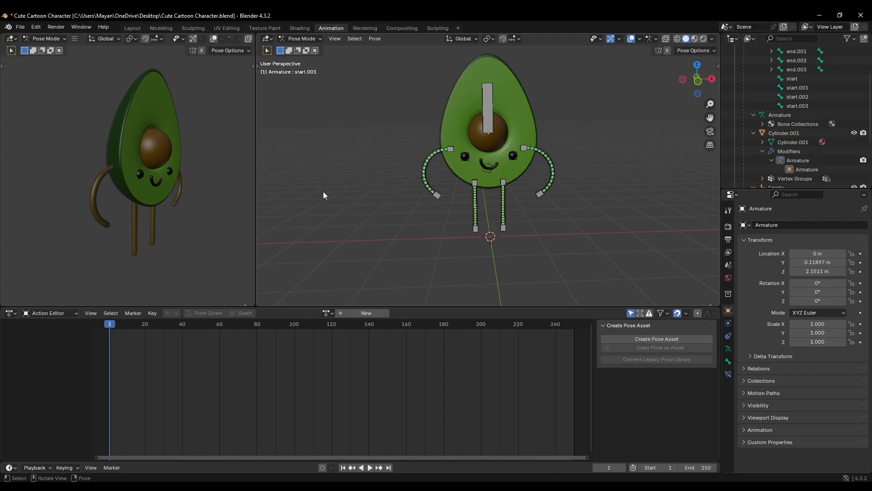
pyautogui.click(53, 313)
pyautogui.keyDown('ctrl'); pyautogui.moveTo(410, 215); pyautogui.dragTo(526, 220, button='middle'); pyautogui.keyUp('ctrl')
pyautogui.moveTo(482, 254); pyautogui.dragTo(434, 220, button='middle')
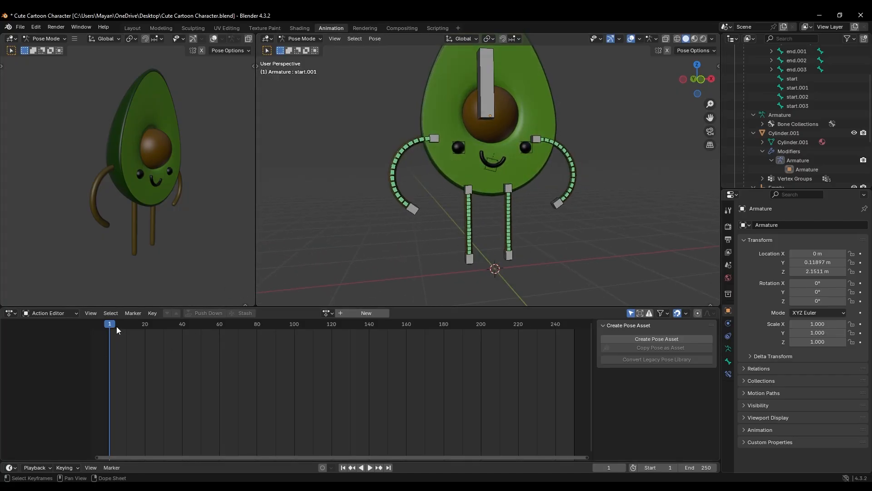
# Select the hand control bone start.001 and insert a keyframe for it at frame 1
pyautogui.moveTo(387, 232); pyautogui.dragTo(407, 209, button='middle')
pyautogui.click(409, 208)
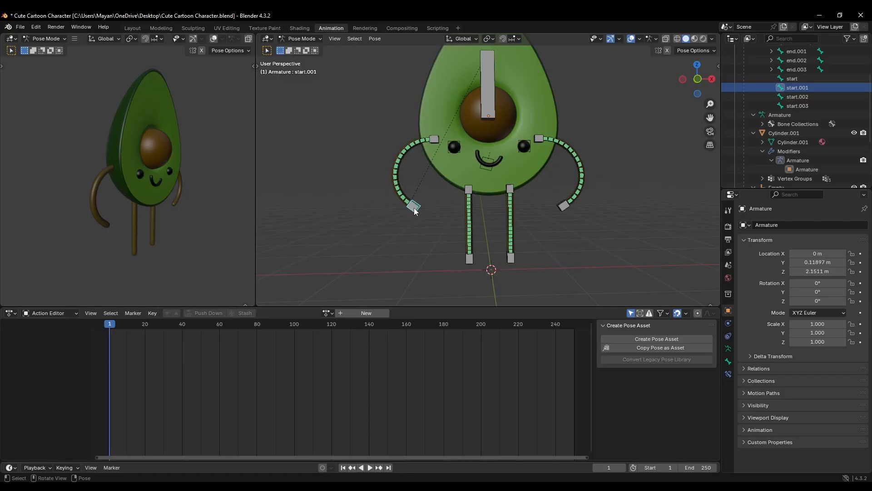
pyautogui.rightClick(416, 207)
pyautogui.press('i')
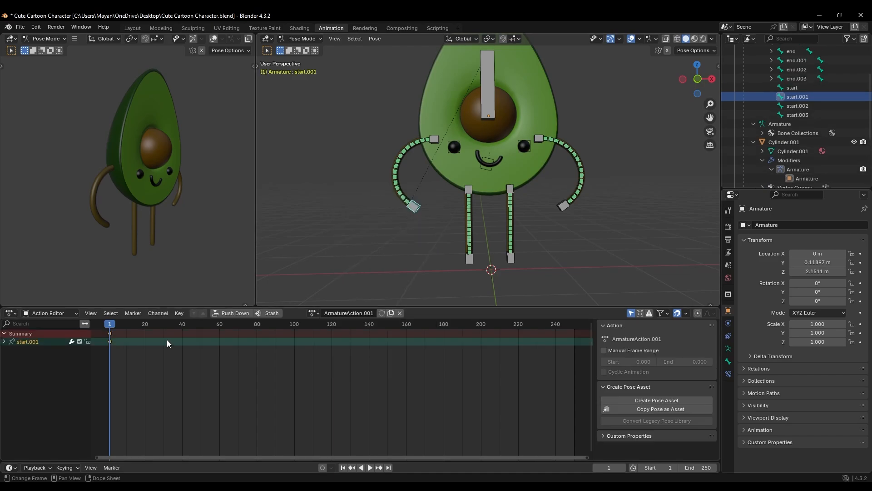
# Go to frame 20 and move the start.001 hand bone down and forward, in front of the body
pyautogui.press('space')
pyautogui.moveTo(117, 326); pyautogui.dragTo(147, 326)
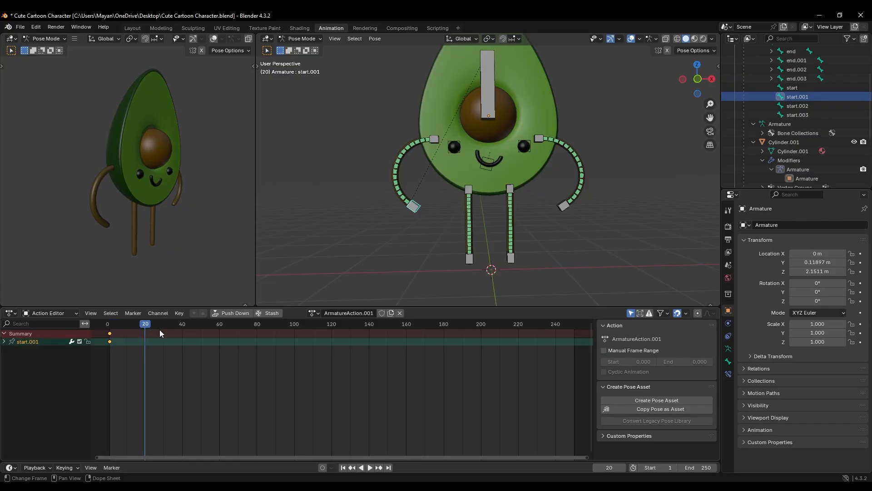
pyautogui.moveTo(435, 218); pyautogui.dragTo(410, 243, button='middle')
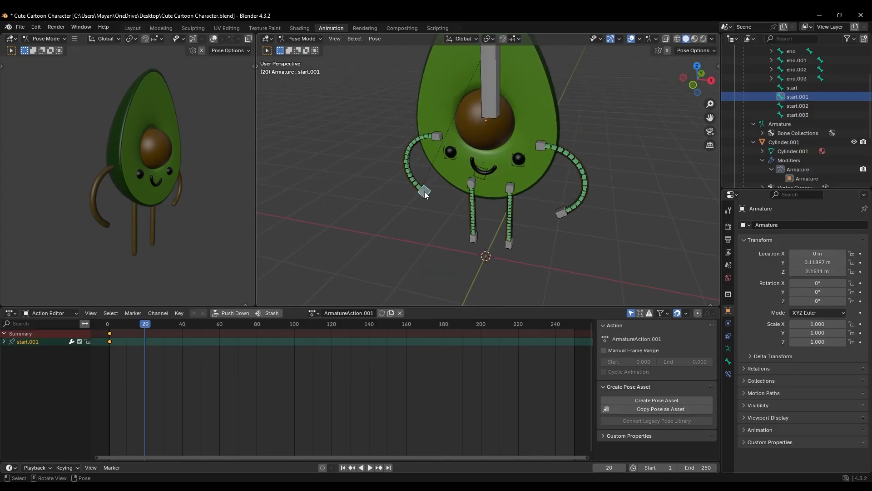
pyautogui.press('g')
pyautogui.click(397, 226)
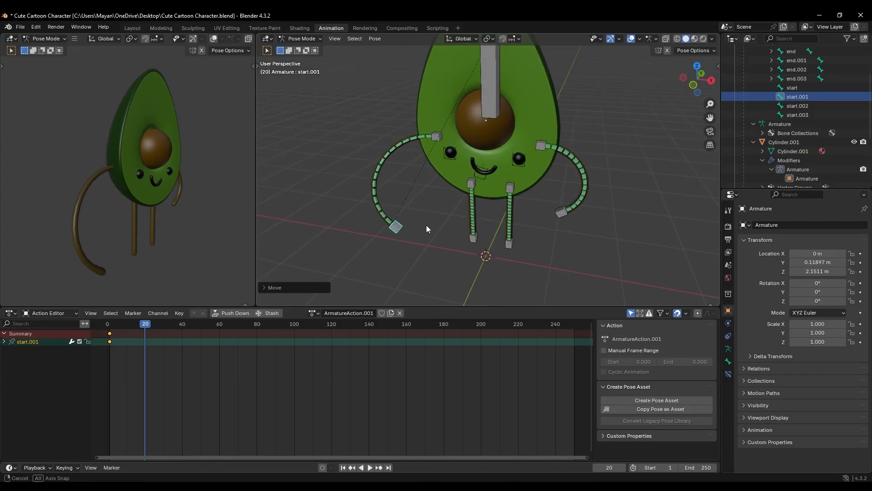
pyautogui.moveTo(426, 225); pyautogui.dragTo(451, 210, button='middle')
pyautogui.press('g')
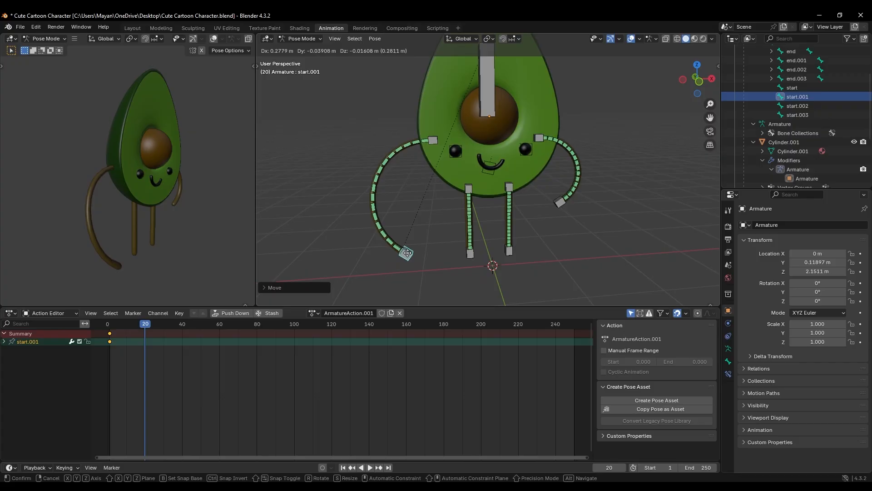
pyautogui.click(422, 258)
pyautogui.moveTo(439, 244)
pyautogui.mouseDown(button='middle')
pyautogui.moveTo(453, 229)
pyautogui.moveTo(396, 246)
pyautogui.moveTo(441, 242)
pyautogui.mouseUp(button='middle')
pyautogui.press('g')
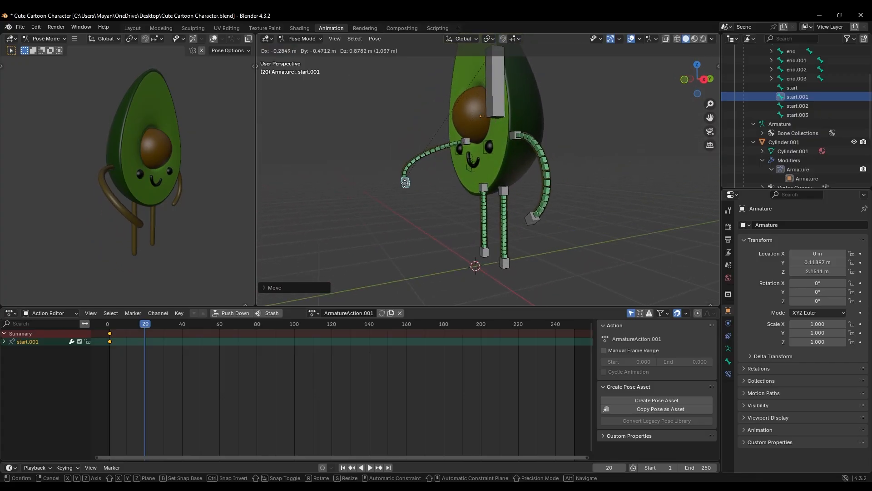
pyautogui.click(414, 198)
# Swing the start.001 hand bone inwards across the front of the body and keyframe it at frame 20
pyautogui.moveTo(414, 197); pyautogui.dragTo(525, 212, button='middle')
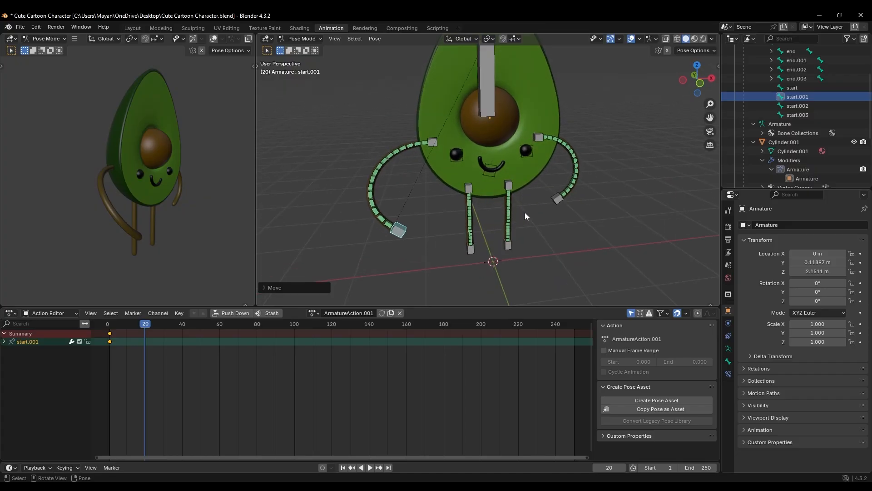
pyautogui.press('g')
pyautogui.click(445, 213)
pyautogui.moveTo(395, 228); pyautogui.dragTo(339, 281, button='middle')
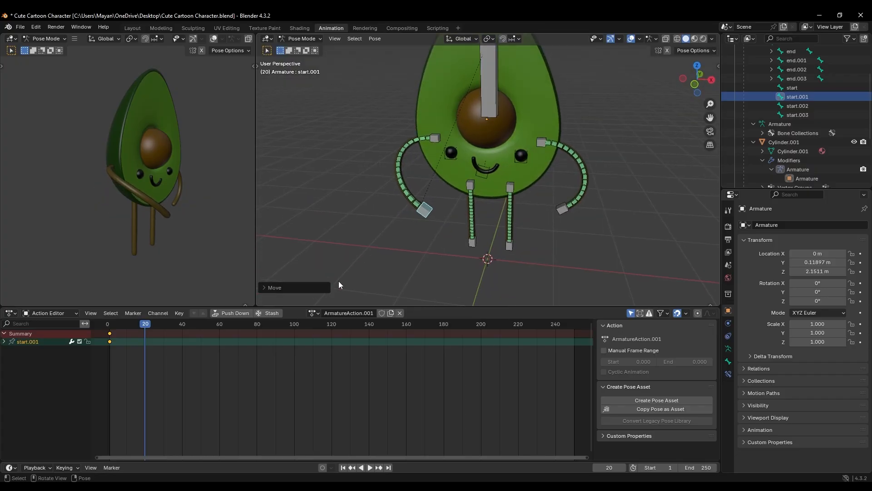
pyautogui.press('i')
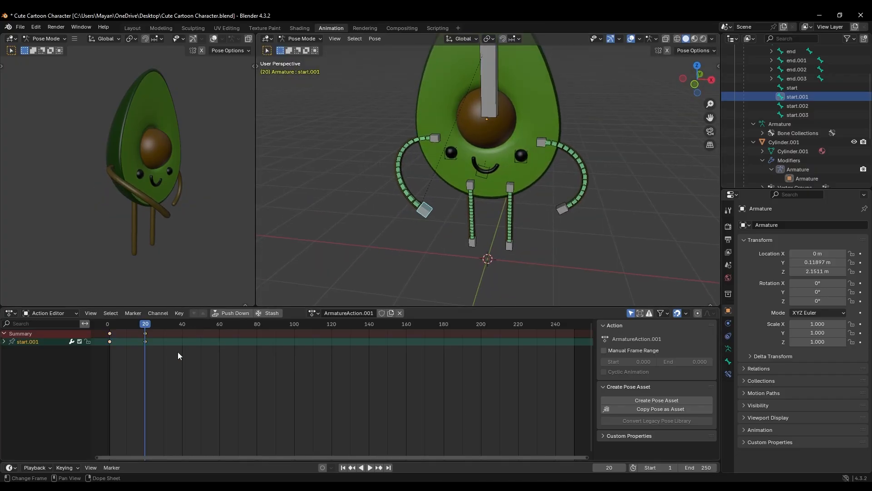
# Play the arm movement from the start of the timeline to check its motion
pyautogui.moveTo(146, 324); pyautogui.dragTo(109, 333)
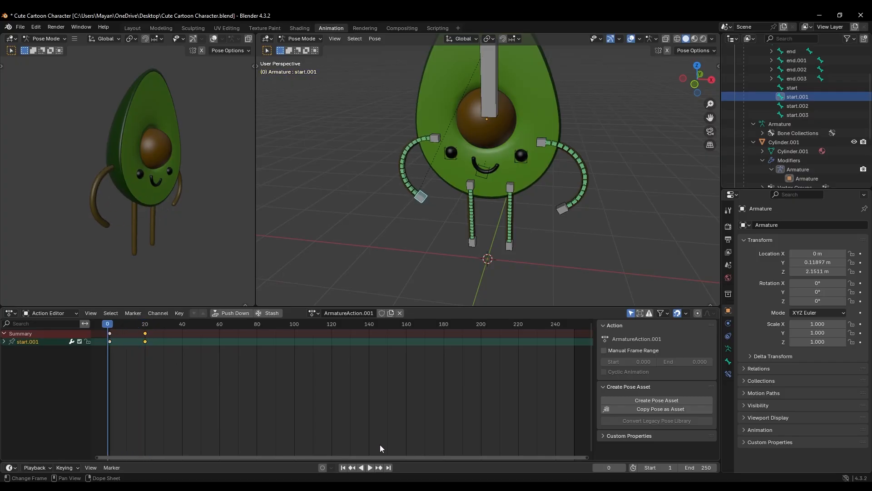
pyautogui.click(372, 468)
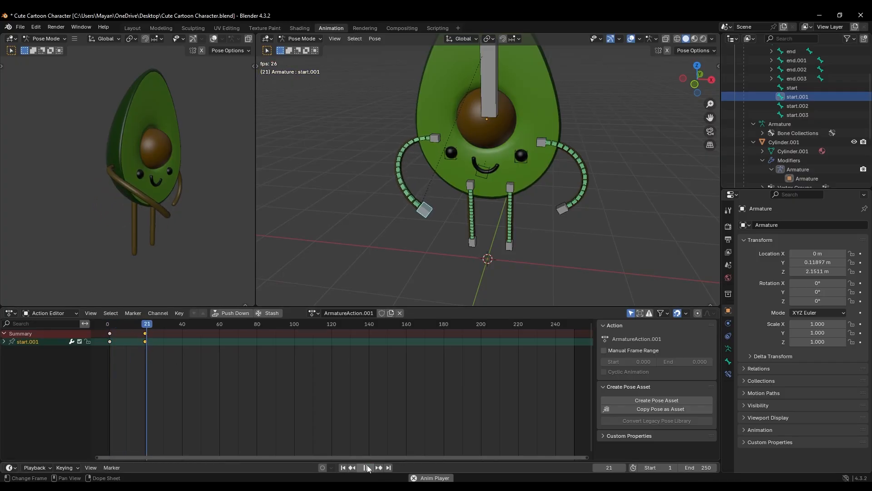
pyautogui.click(145, 330)
pyautogui.moveTo(145, 330)
pyautogui.mouseDown()
pyautogui.moveTo(108, 336)
pyautogui.moveTo(145, 334)
pyautogui.moveTo(137, 334)
pyautogui.mouseUp()
pyautogui.moveTo(162, 216); pyautogui.dragTo(144, 231, button='middle')
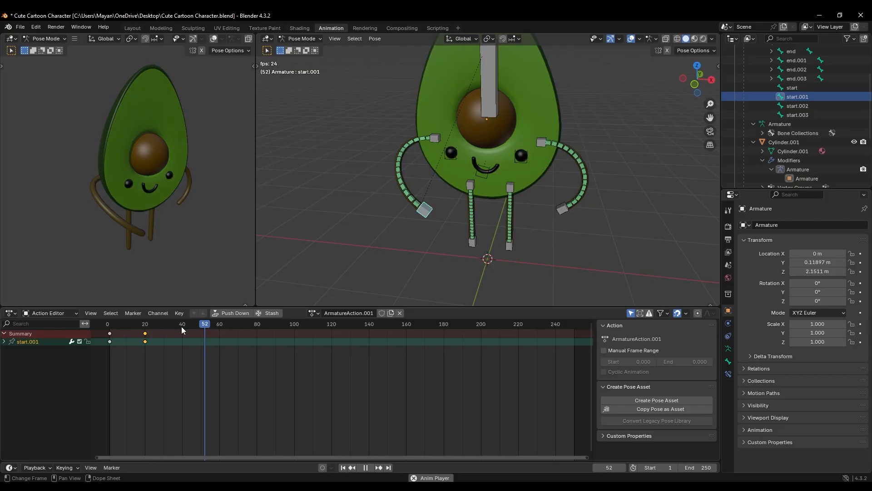
pyautogui.moveTo(180, 327); pyautogui.dragTo(112, 325)
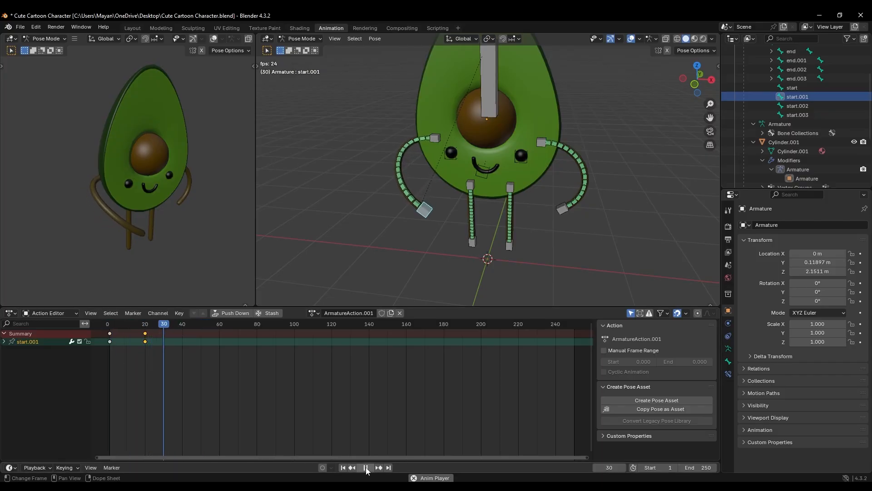
pyautogui.press('space')
# Copy start.001's keyframe from frame 1 and paste it at frame 40 to return the arm to its starting pose
pyautogui.moveTo(178, 325)
pyautogui.mouseDown()
pyautogui.moveTo(145, 324)
pyautogui.moveTo(187, 326)
pyautogui.mouseUp()
pyautogui.moveTo(430, 213); pyautogui.dragTo(411, 216, button='middle')
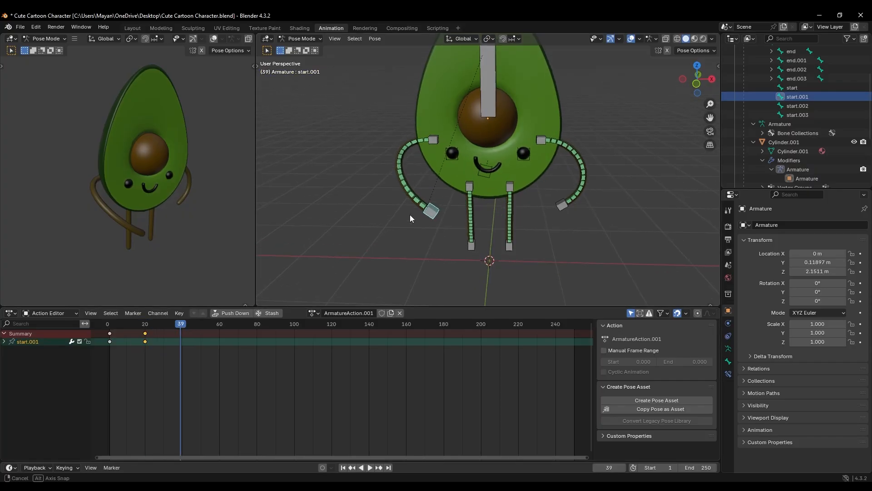
pyautogui.click(109, 333)
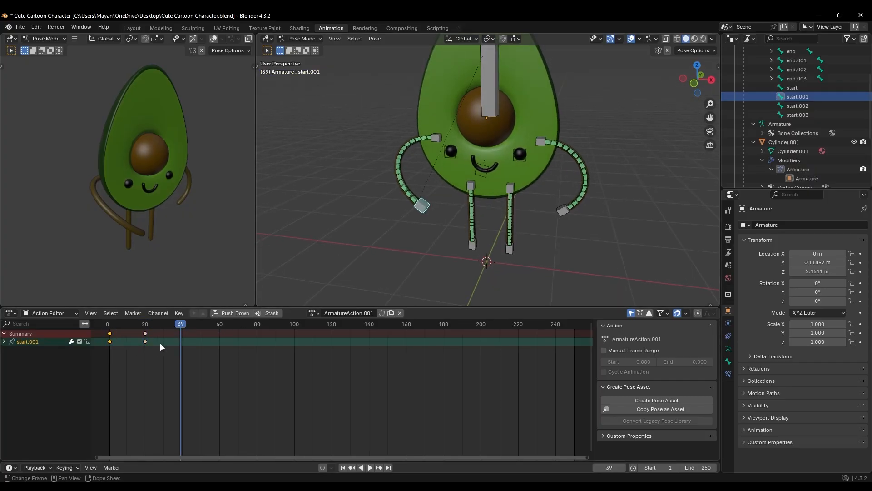
pyautogui.moveTo(177, 324); pyautogui.dragTo(183, 324)
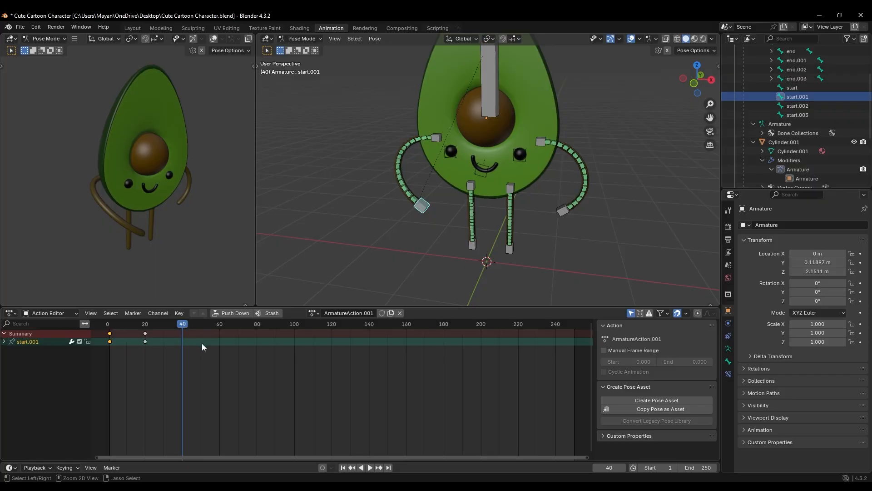
pyautogui.hotkey('ctrl', 'v')
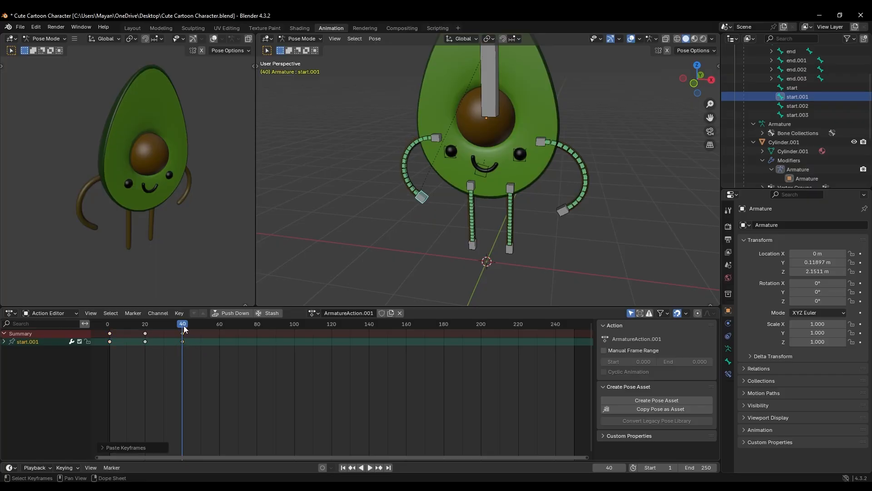
# Reselect the start.001 bone and play the full arm swing from frame 0
pyautogui.click(413, 229)
pyautogui.moveTo(428, 245); pyautogui.dragTo(413, 211, button='middle')
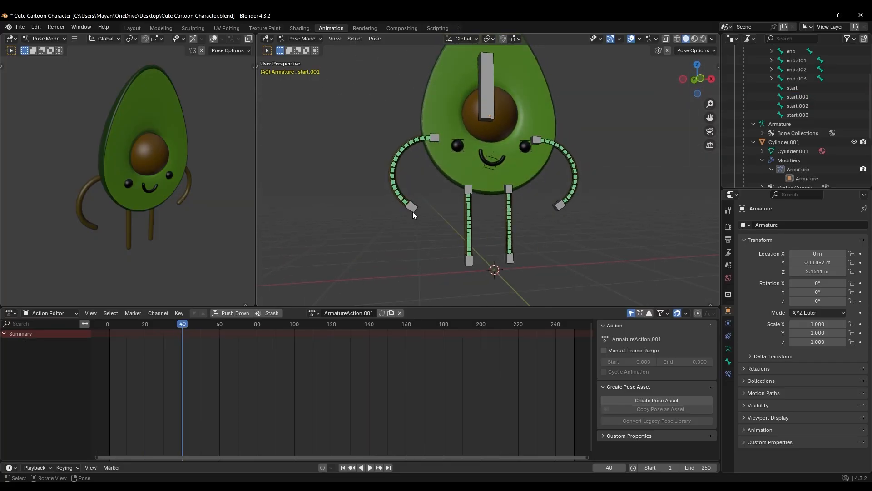
pyautogui.click(409, 208)
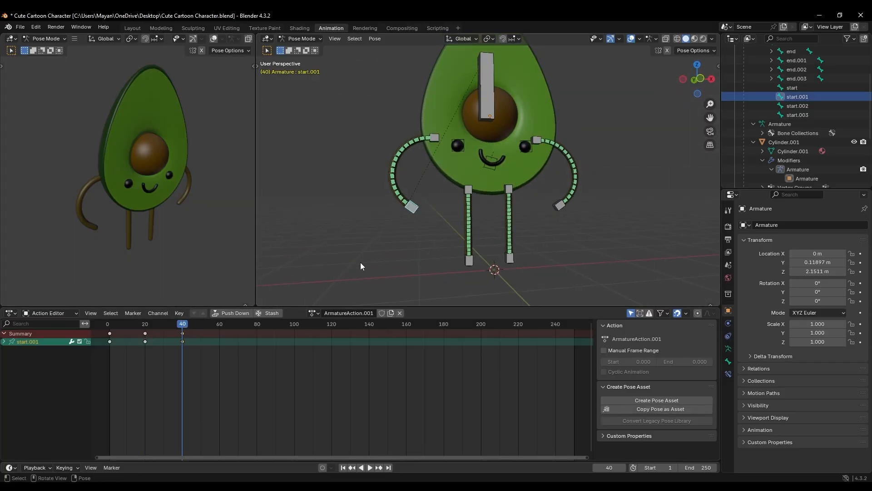
pyautogui.moveTo(360, 263); pyautogui.dragTo(355, 279, button='middle')
pyautogui.moveTo(182, 327); pyautogui.dragTo(107, 330)
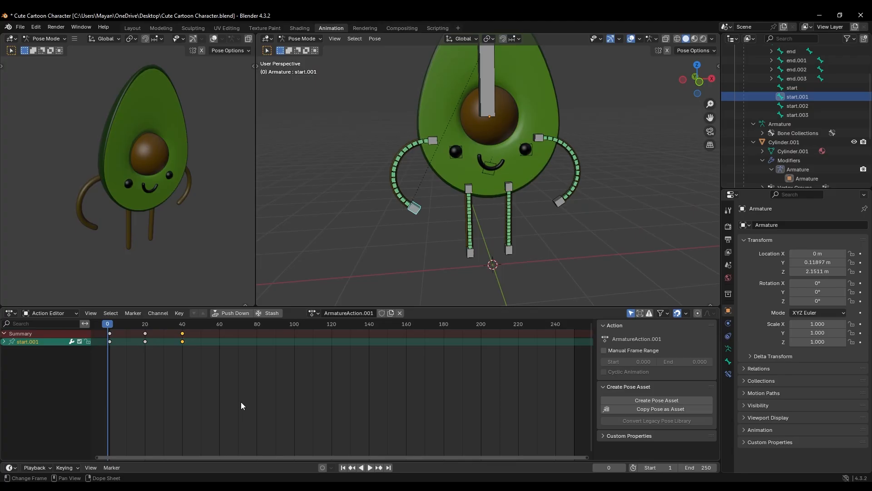
pyautogui.click(371, 468)
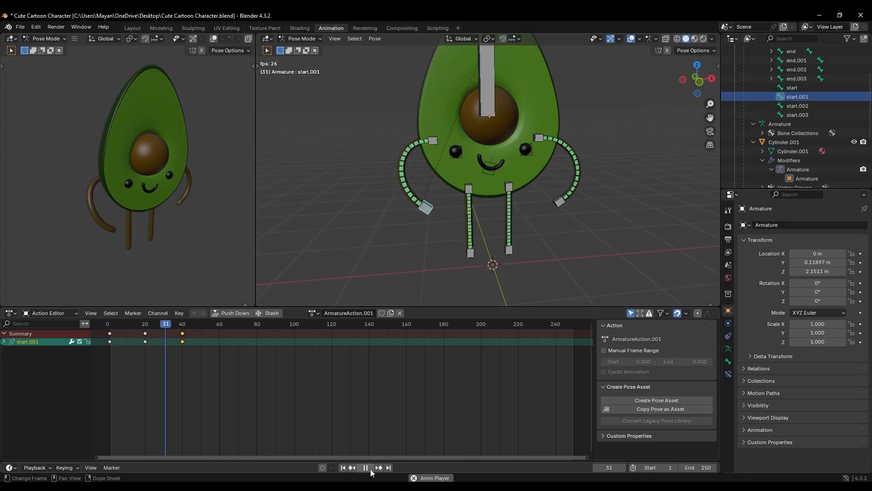
# Stop playback, return to frame 0 and expand start.001 to view its individual keyframe channels
pyautogui.click(367, 468)
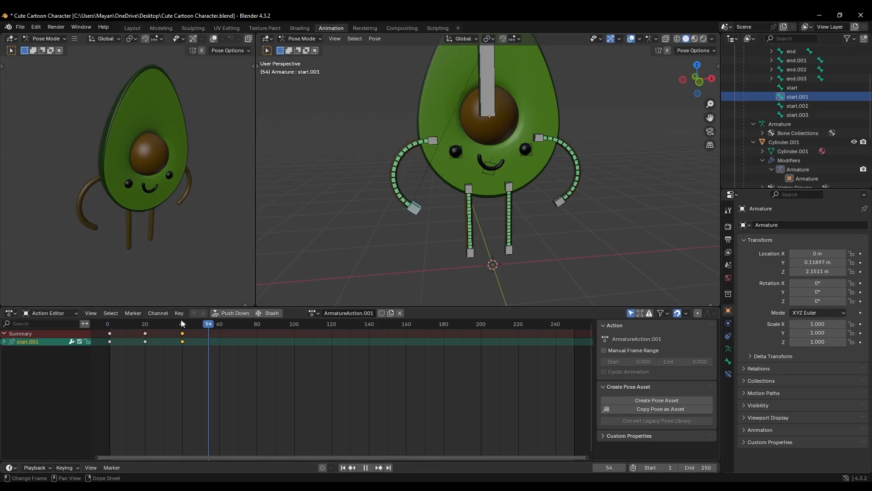
pyautogui.moveTo(182, 324); pyautogui.dragTo(107, 324)
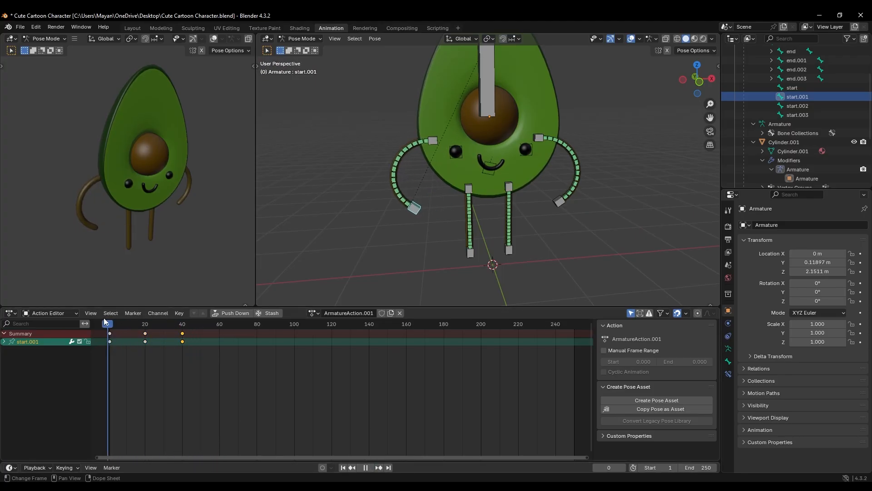
pyautogui.click(4, 341)
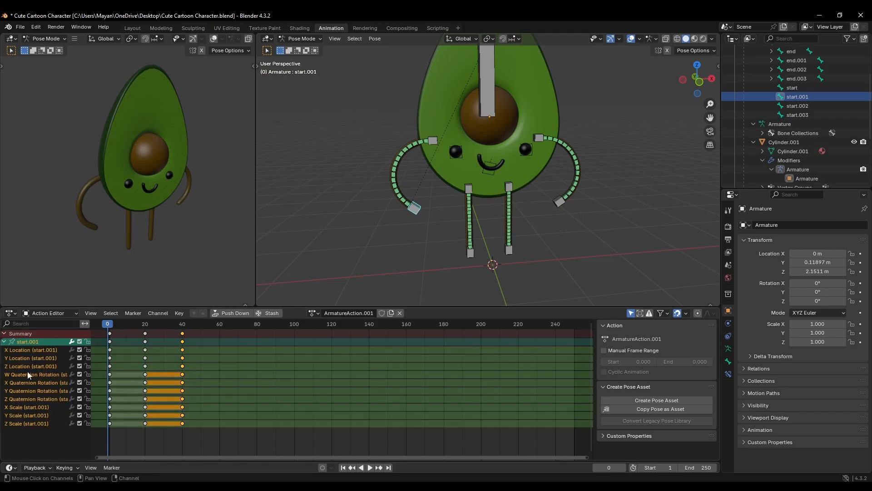
pyautogui.click(47, 352)
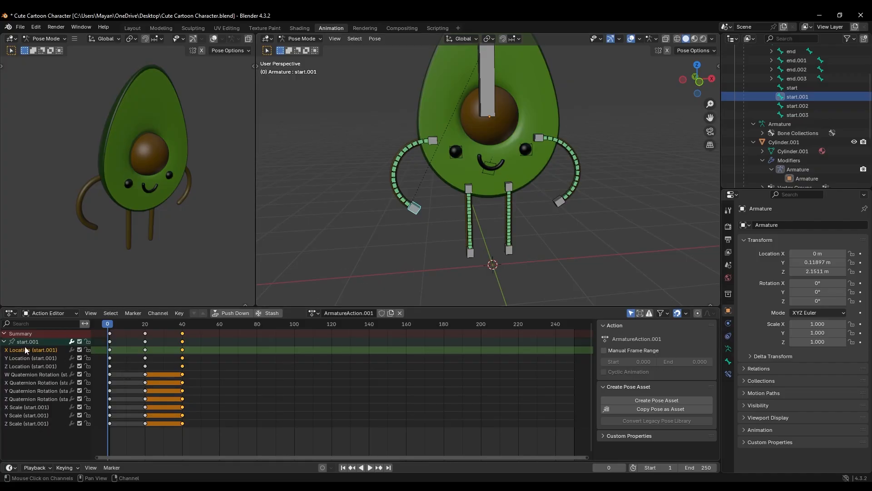
pyautogui.click(4, 341)
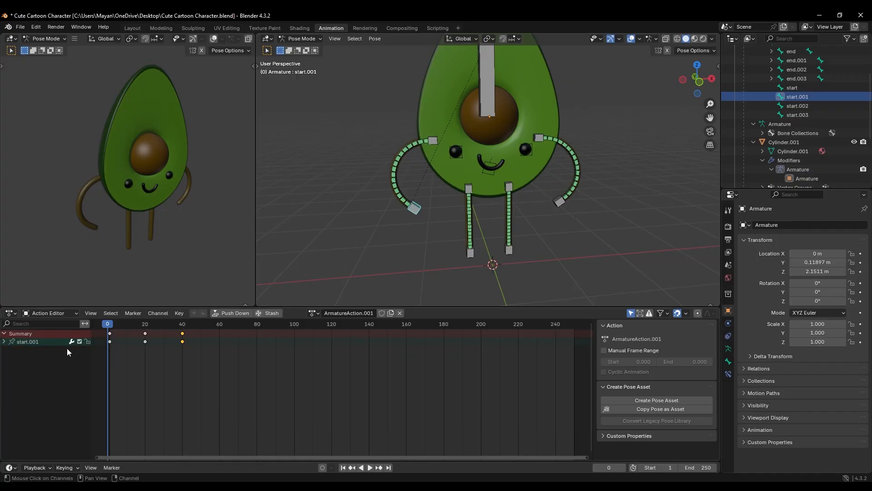
pyautogui.click(4, 342)
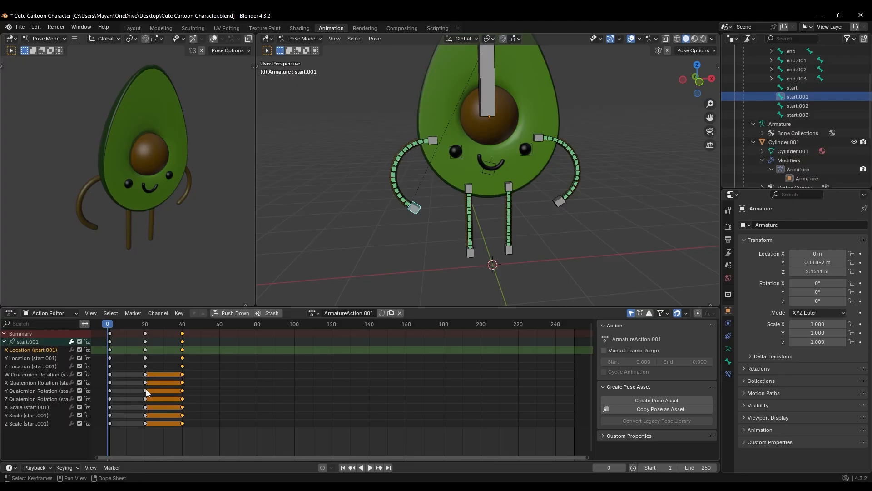
# Examine start.001's location, quaternion rotation and scale keyframes channel by channel in the Action Editor
pyautogui.click(160, 375)
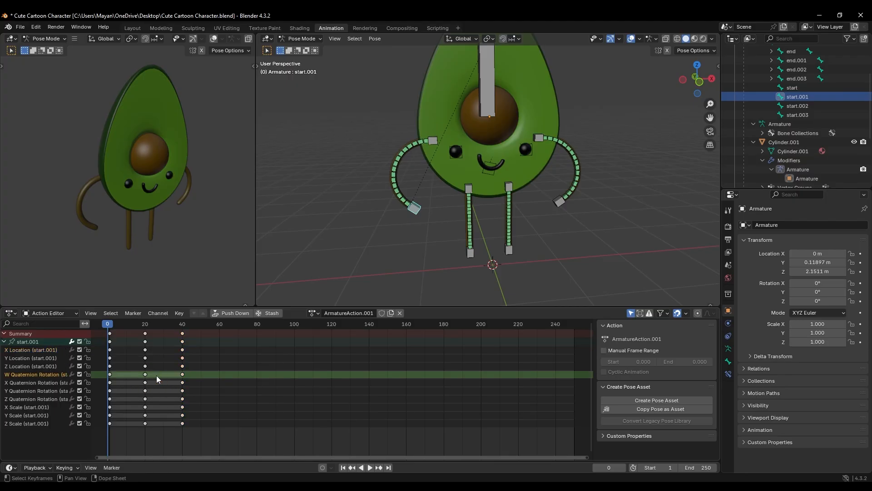
pyautogui.click(161, 367)
pyautogui.click(31, 342)
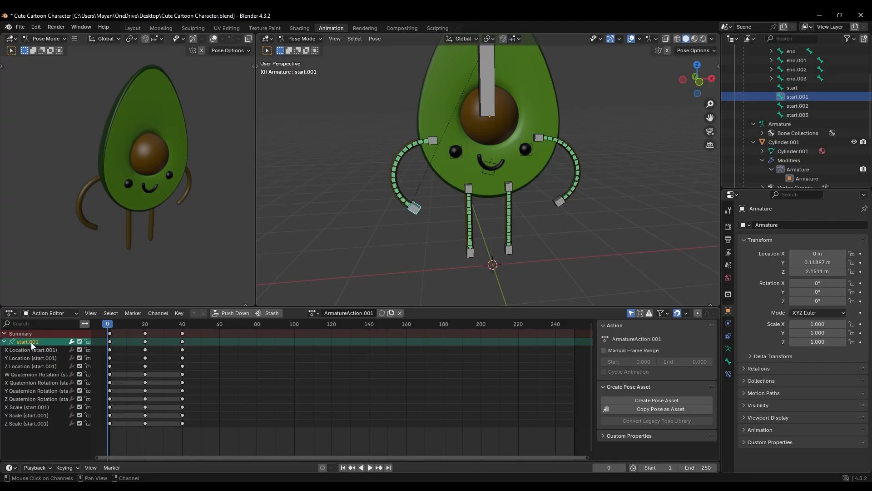
pyautogui.click(137, 391)
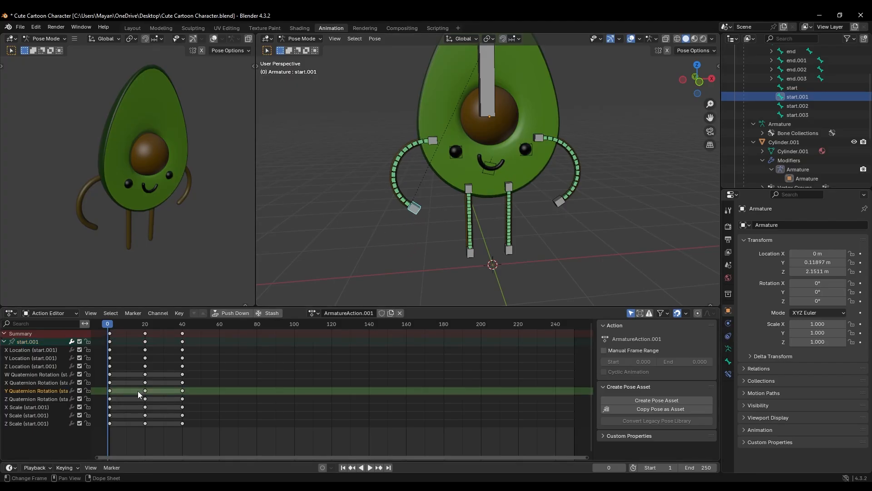
pyautogui.click(135, 368)
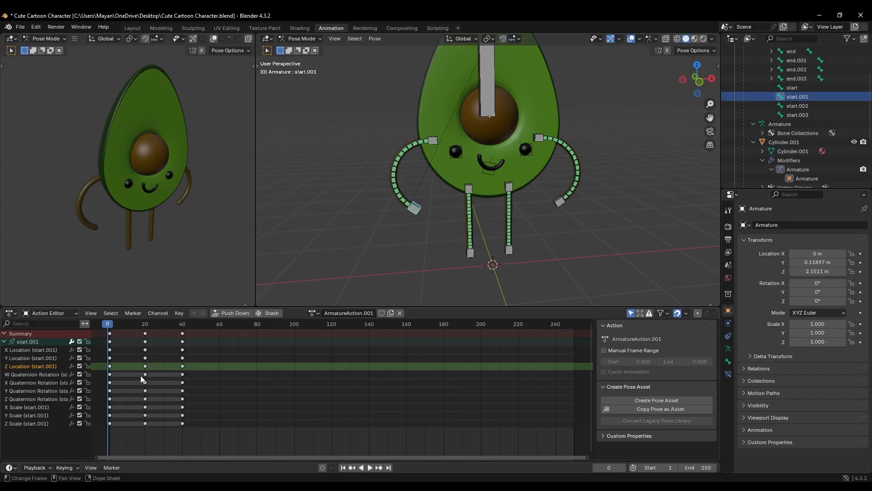
pyautogui.click(168, 375)
pyautogui.click(182, 375)
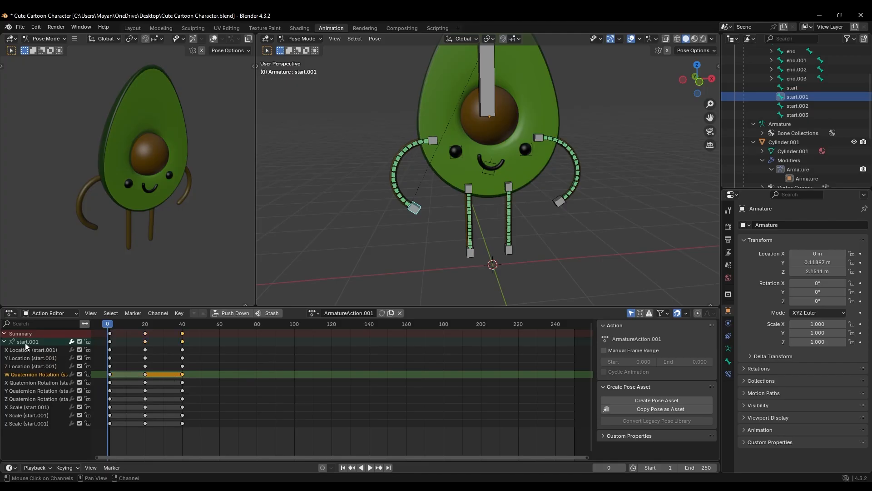
pyautogui.click(200, 340)
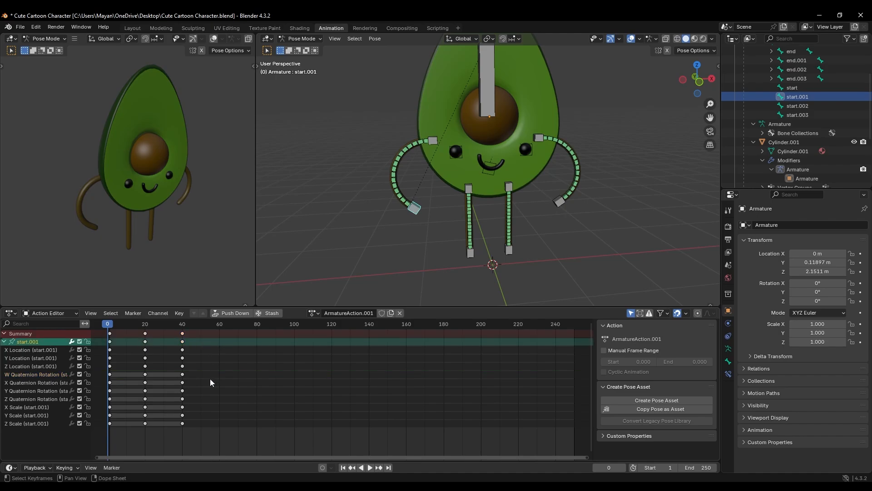
# Try moving only start.001's Z Location keyframe from frame 40 to frame 50, and undo the move
pyautogui.click(182, 359)
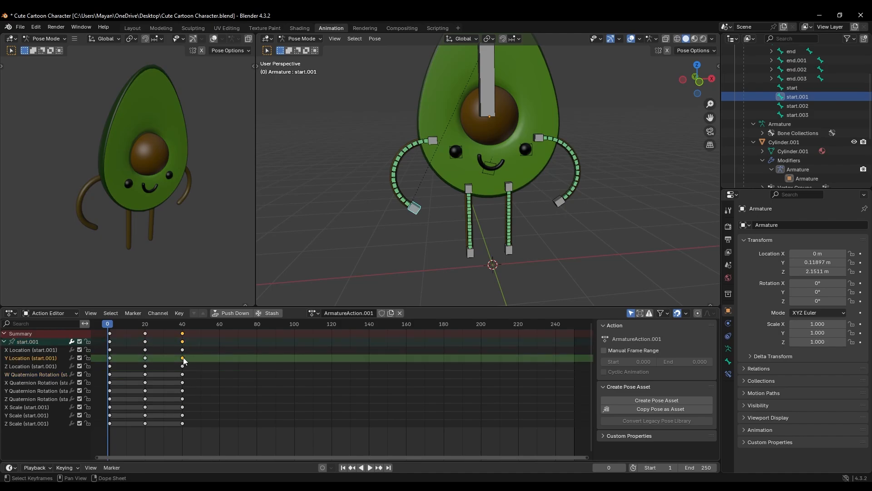
pyautogui.click(183, 366)
pyautogui.moveTo(183, 366); pyautogui.dragTo(200, 370)
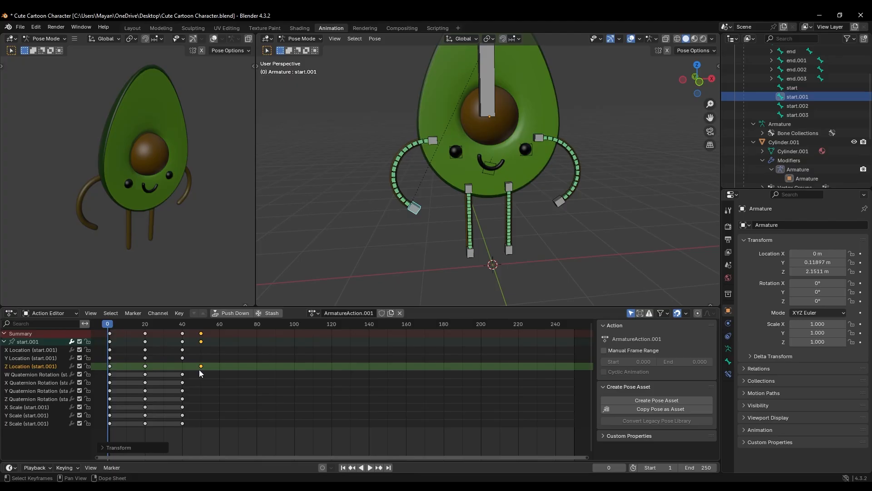
pyautogui.hotkey('ctrl', 'z')
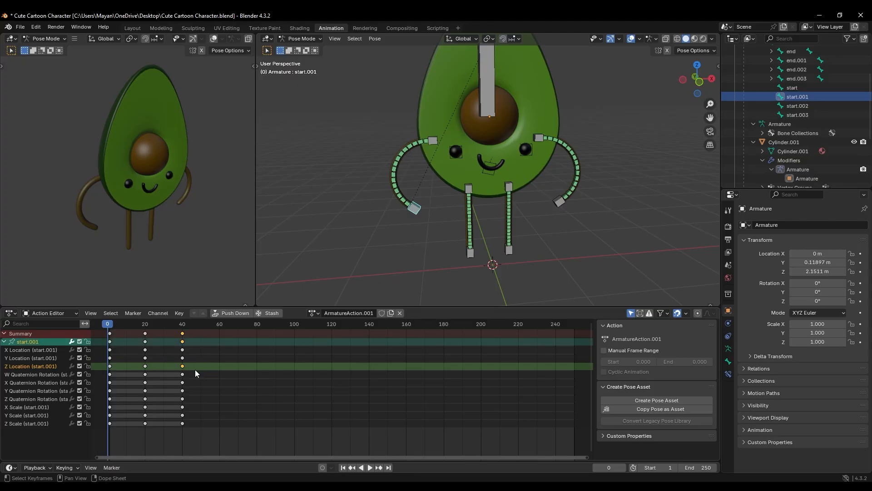
# Try shifting all frame 40 keyframes together from the Summary row, cancel the move and collapse the start.001 channels
pyautogui.click(183, 334)
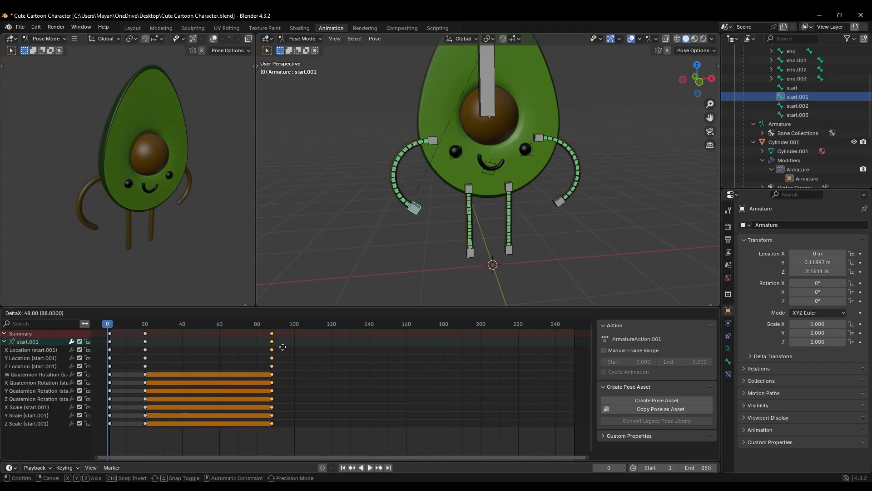
pyautogui.click(3, 338)
pyautogui.click(4, 341)
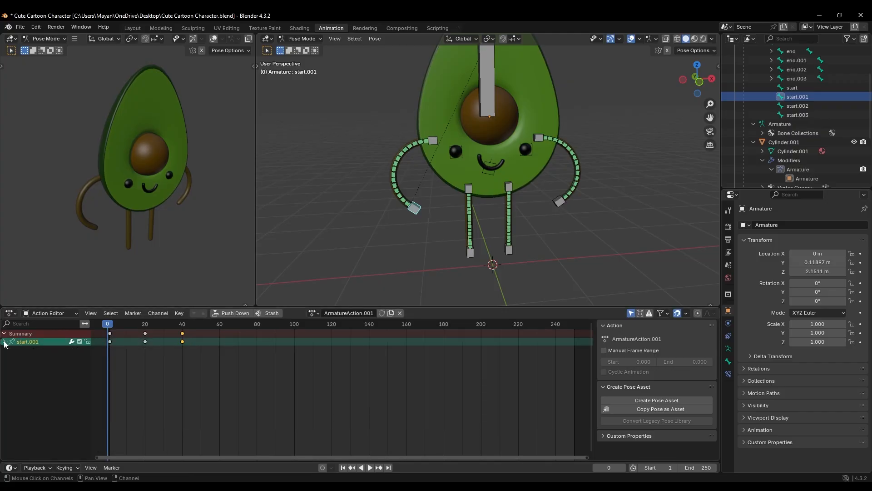
# Turn on auto keying and move the start.001 hand bone slightly at frame 60 to keyframe its pose
pyautogui.moveTo(163, 325); pyautogui.dragTo(183, 326)
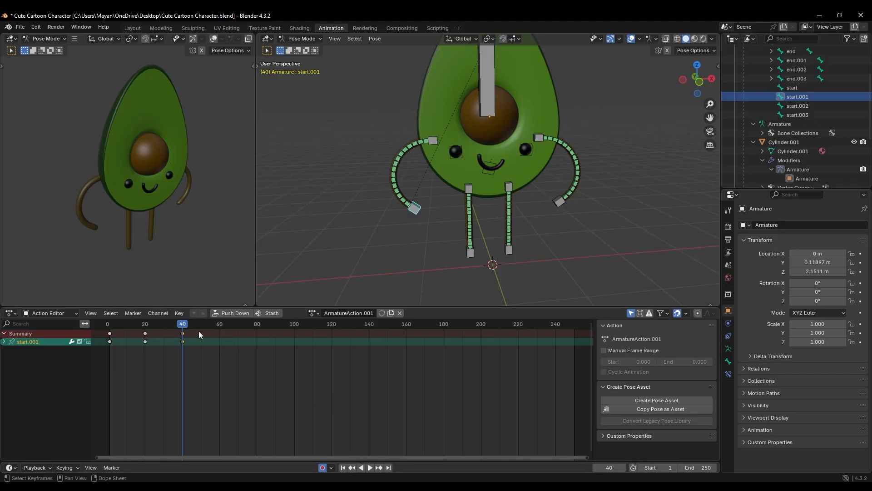
pyautogui.moveTo(188, 323); pyautogui.dragTo(219, 328)
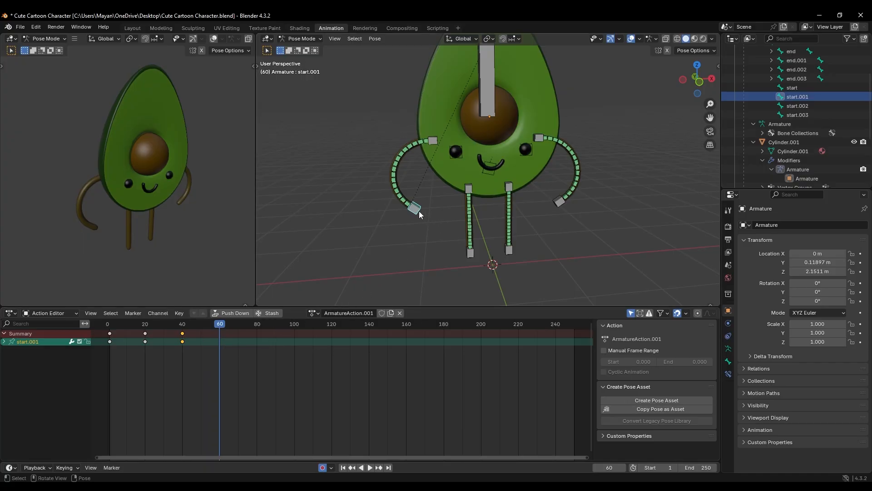
pyautogui.moveTo(419, 214); pyautogui.dragTo(399, 230, button='middle')
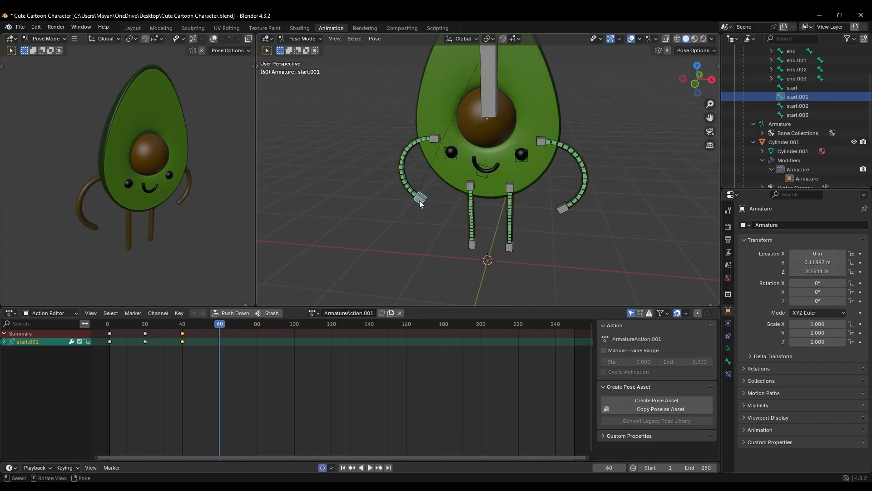
pyautogui.moveTo(421, 204); pyautogui.dragTo(419, 206)
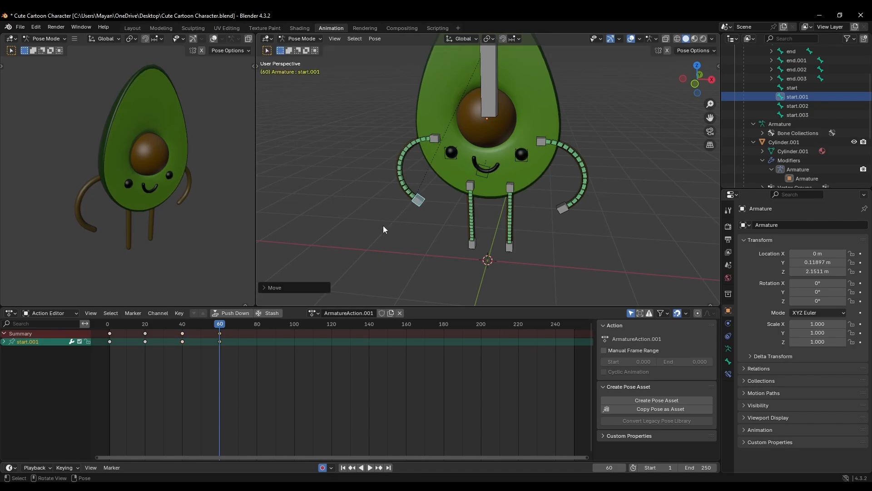
pyautogui.moveTo(432, 217); pyautogui.dragTo(477, 218, button='middle')
pyautogui.click(219, 332)
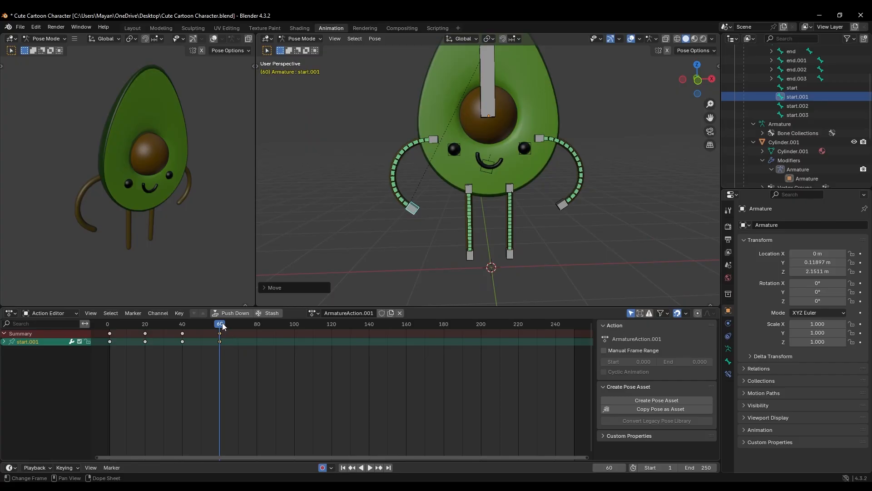
# Play the animation onward from frame 60 and move the playhead to frame 100
pyautogui.press('space')
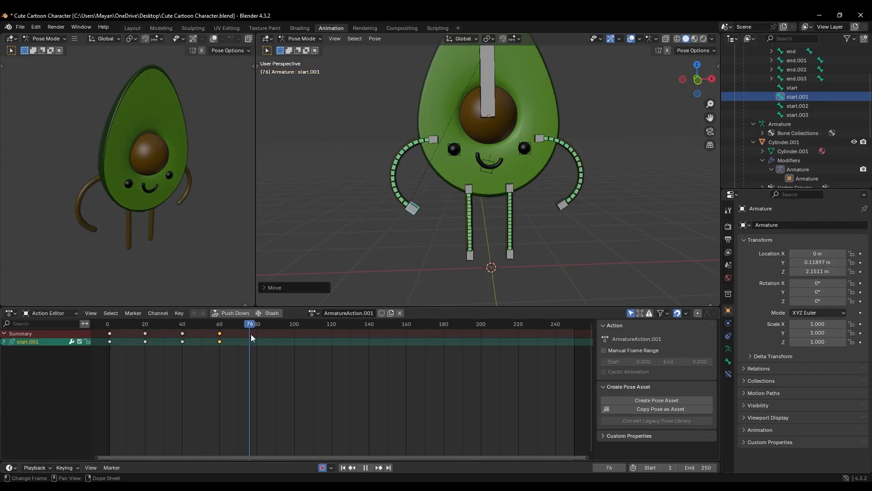
pyautogui.moveTo(251, 339); pyautogui.dragTo(294, 336)
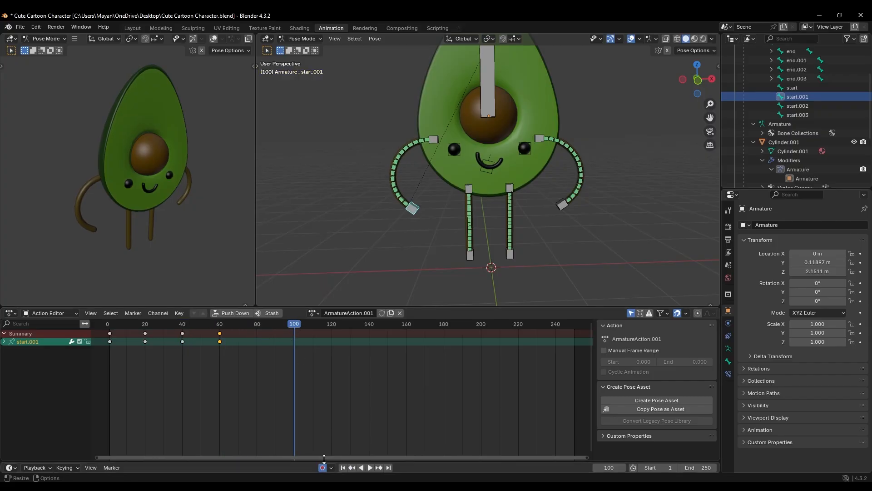
pyautogui.moveTo(482, 275); pyautogui.dragTo(437, 252, button='middle')
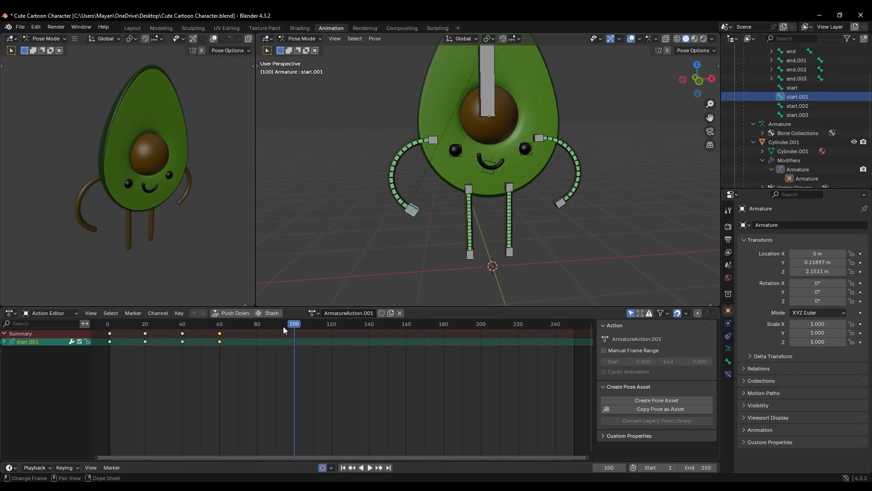
# At frame 45, move the start.001 hand bone slightly inwards so auto keying records its pose
pyautogui.moveTo(223, 324); pyautogui.dragTo(192, 324)
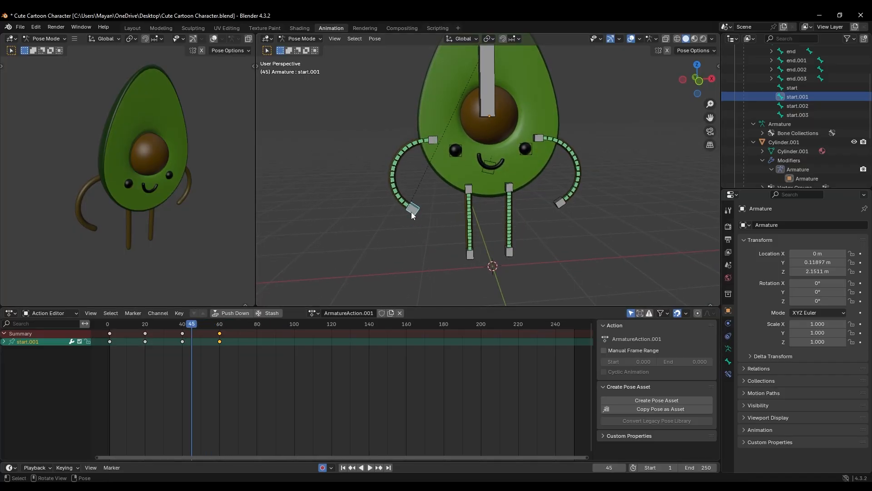
pyautogui.press('g')
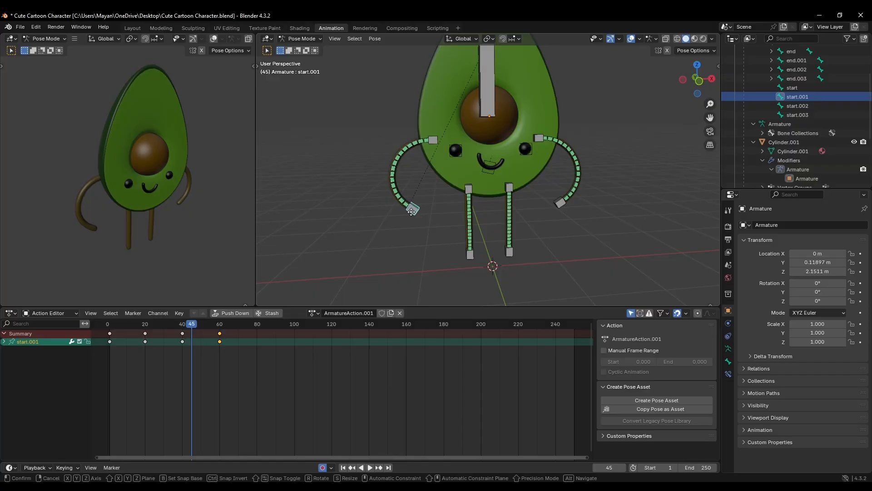
pyautogui.click(422, 210)
pyautogui.moveTo(432, 237); pyautogui.dragTo(409, 254, button='middle')
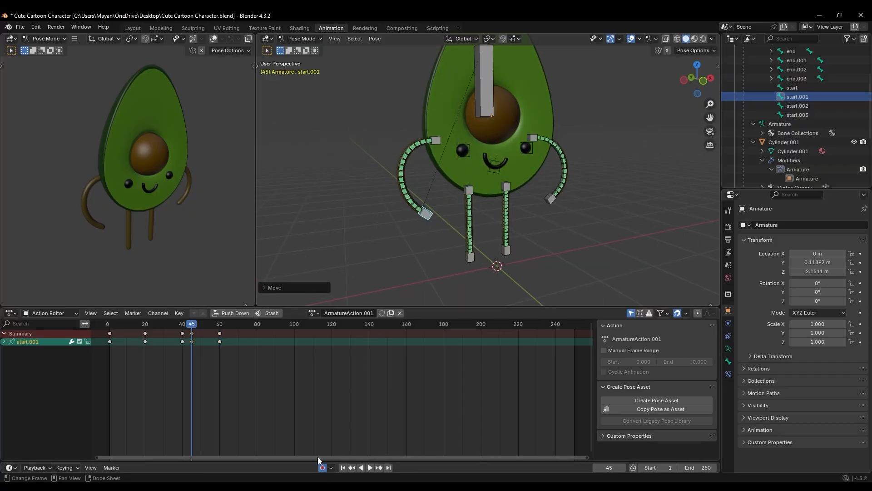
# Scrub the timeline through frames 40, 60 and 77 to check the auto-keyed arm motion
pyautogui.moveTo(192, 326); pyautogui.dragTo(182, 323)
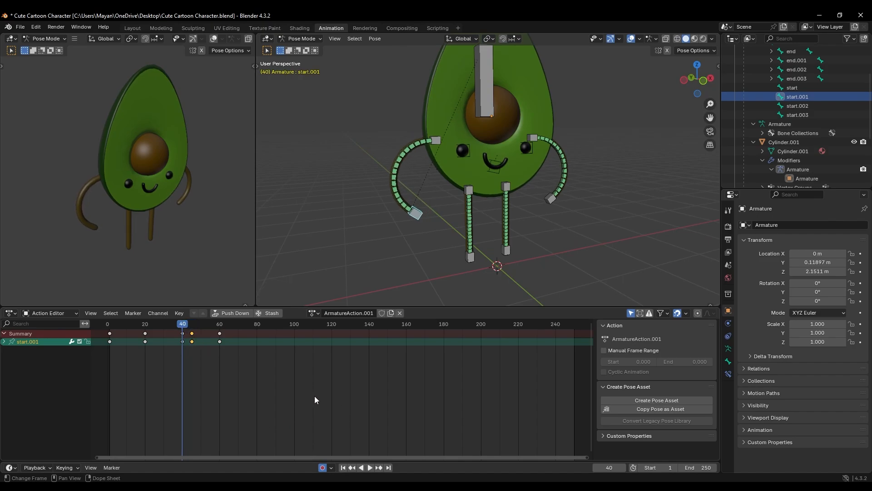
pyautogui.moveTo(208, 324); pyautogui.dragTo(223, 326)
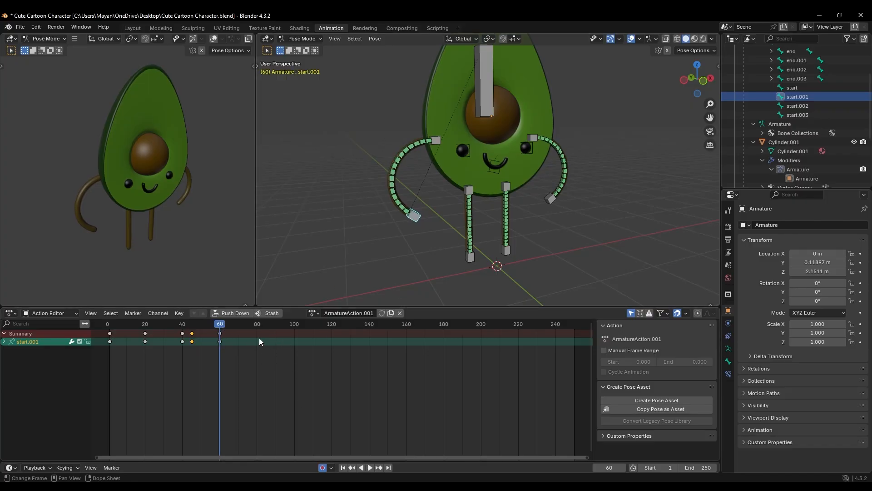
pyautogui.moveTo(226, 326); pyautogui.dragTo(252, 339)
pyautogui.moveTo(415, 298); pyautogui.dragTo(491, 244, button='middle')
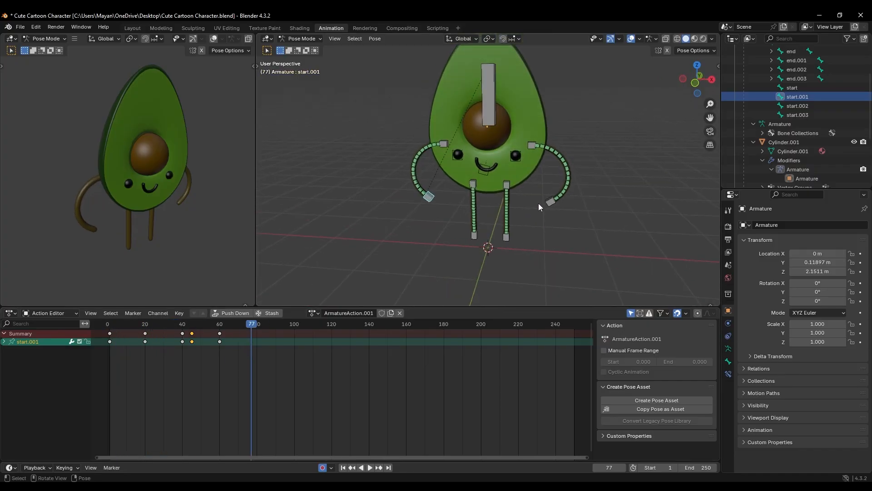
pyautogui.moveTo(539, 203)
pyautogui.mouseDown(button='middle')
pyautogui.moveTo(527, 214)
pyautogui.moveTo(553, 195)
pyautogui.mouseUp(button='middle')
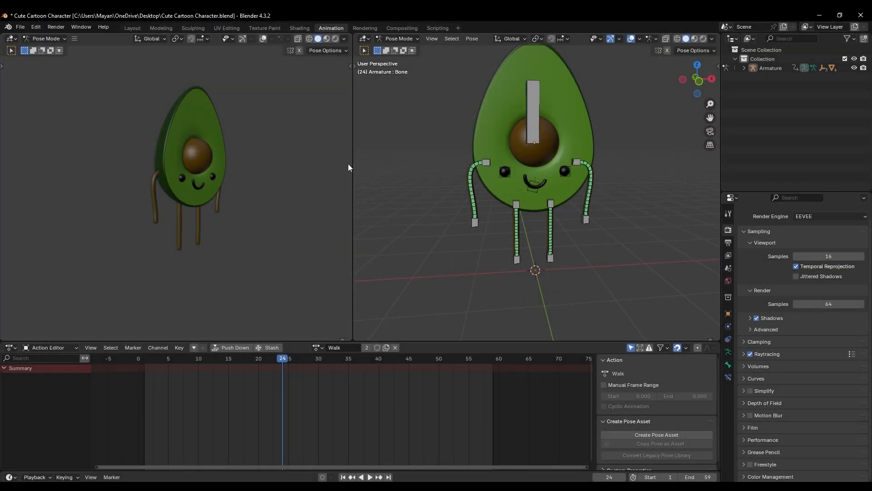
# Switch to the Modeling workspace and change the armature from Edit Mode to Object Mode
pyautogui.click(167, 28)
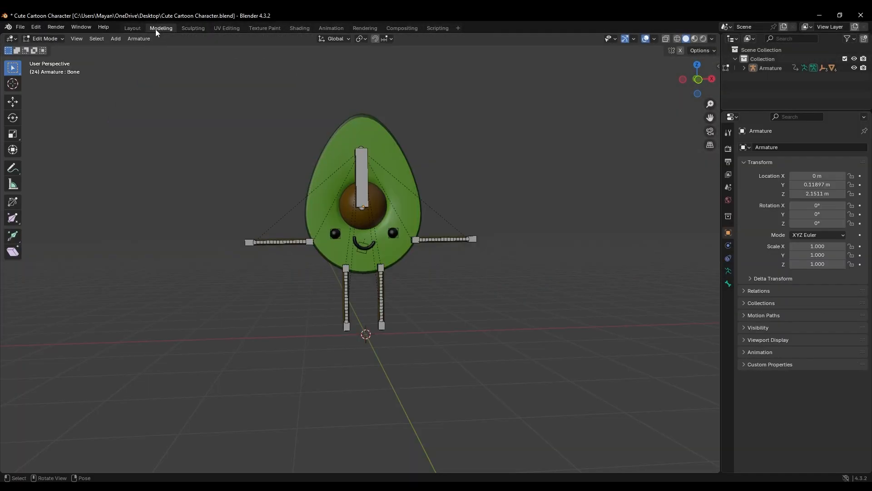
pyautogui.click(14, 29)
pyautogui.moveTo(198, 93); pyautogui.dragTo(519, 366)
pyautogui.click(55, 39)
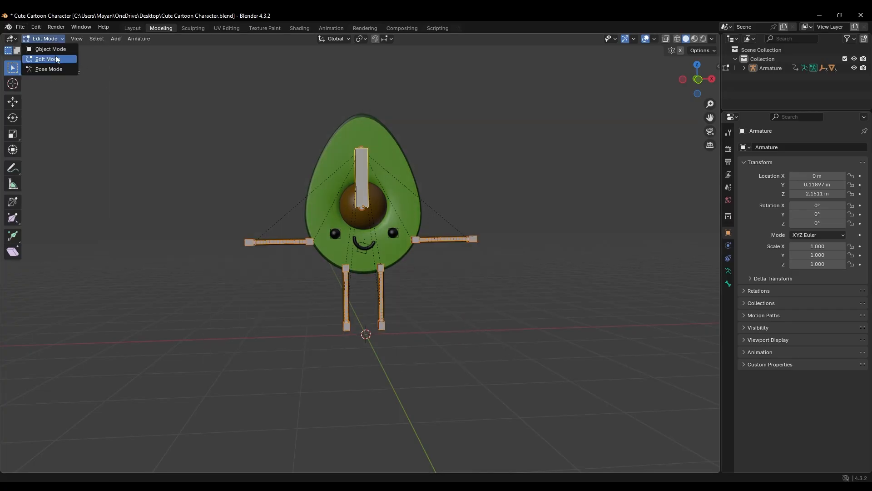
pyautogui.click(50, 49)
# Save the Blender file and select the whole avocado character together with its armature
pyautogui.hotkey('ctrl', 's')
pyautogui.moveTo(200, 73); pyautogui.dragTo(509, 363)
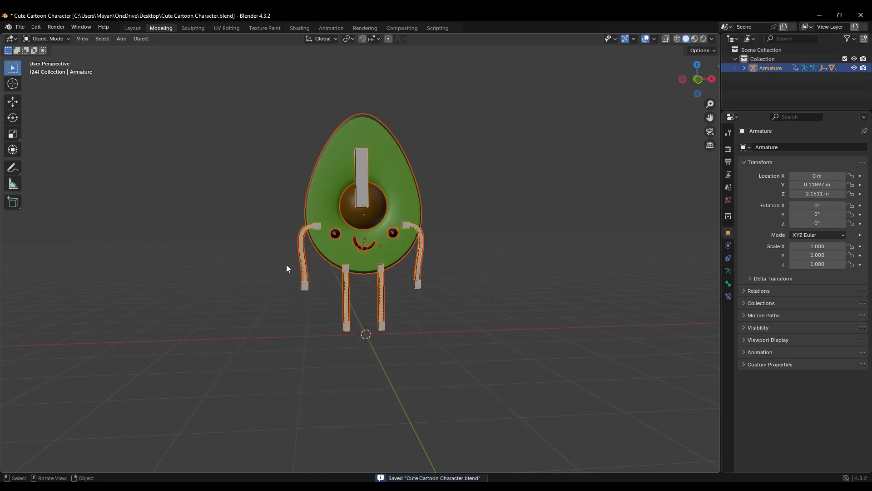
# Start an FBX export of the selected character to the Desktop and name the file Avocado.fbx
pyautogui.click(20, 27)
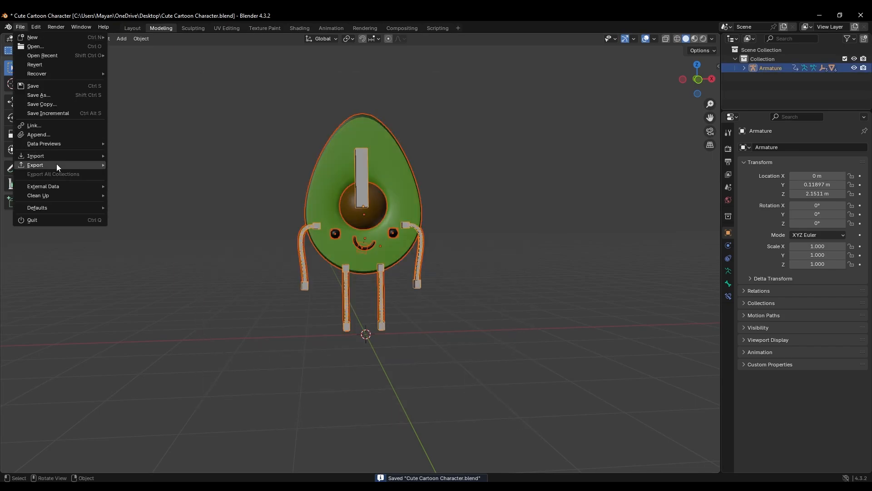
pyautogui.moveTo(56, 164)
pyautogui.click(157, 246)
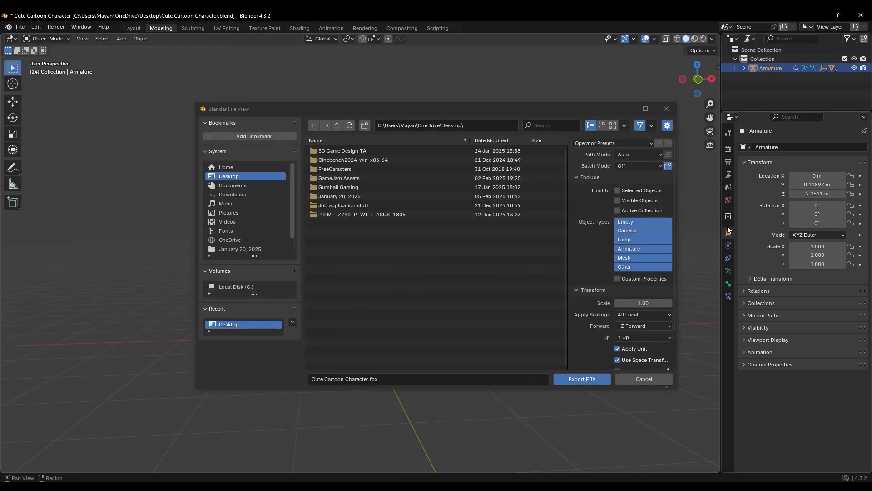
pyautogui.click(367, 379)
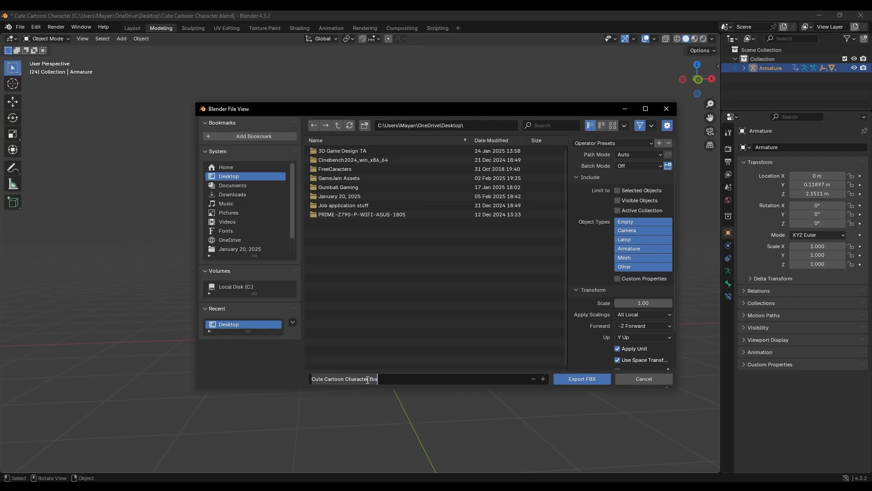
pyautogui.moveTo(369, 379); pyautogui.dragTo(294, 381)
pyautogui.write('Avocadoo')
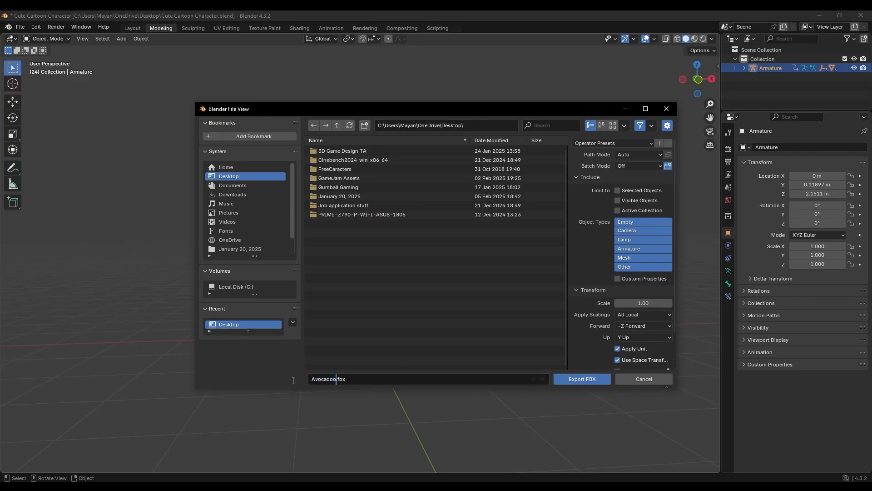
pyautogui.press('BackSpace')
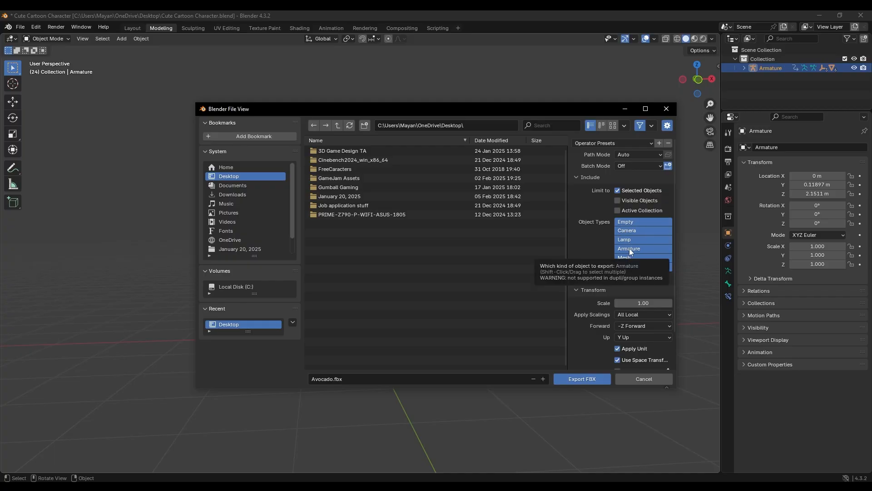
# Limit the FBX export to selected objects and include only the Armature and Mesh object types
pyautogui.click(629, 248)
pyautogui.keyDown('shift'); pyautogui.click(628, 258); pyautogui.keyUp('shift')
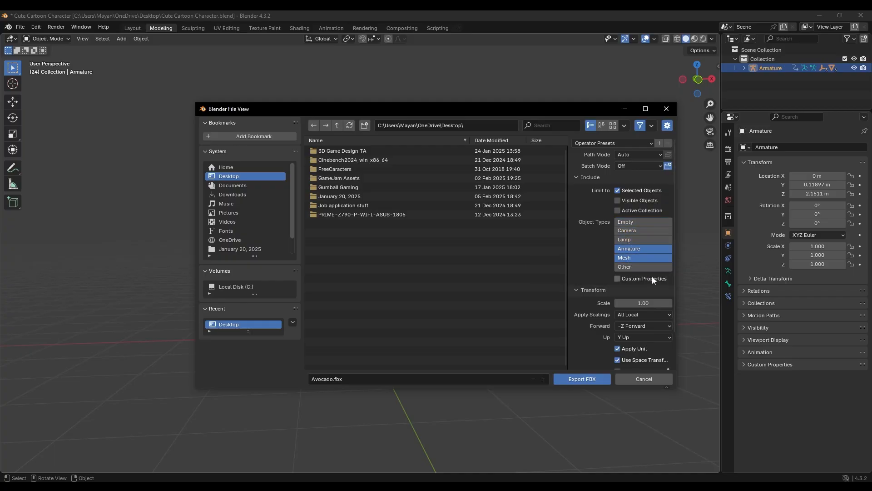
pyautogui.scroll(-2, 641, 252)
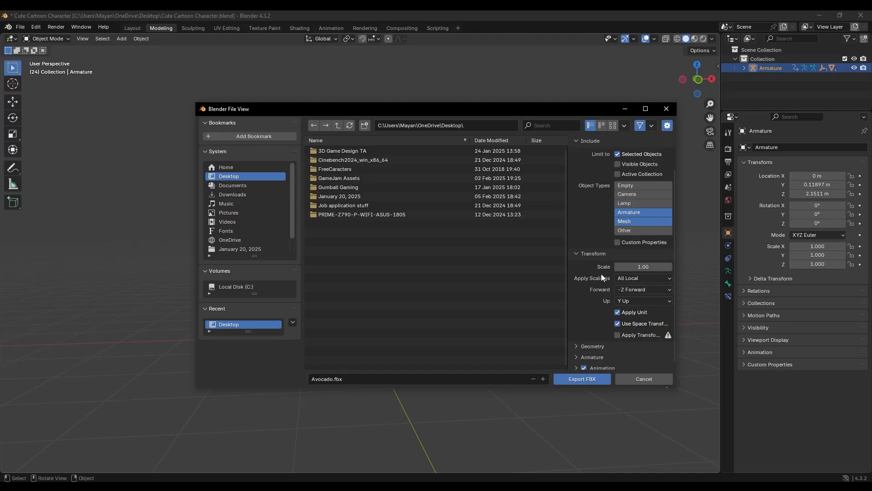
pyautogui.scroll(-1, 642, 289)
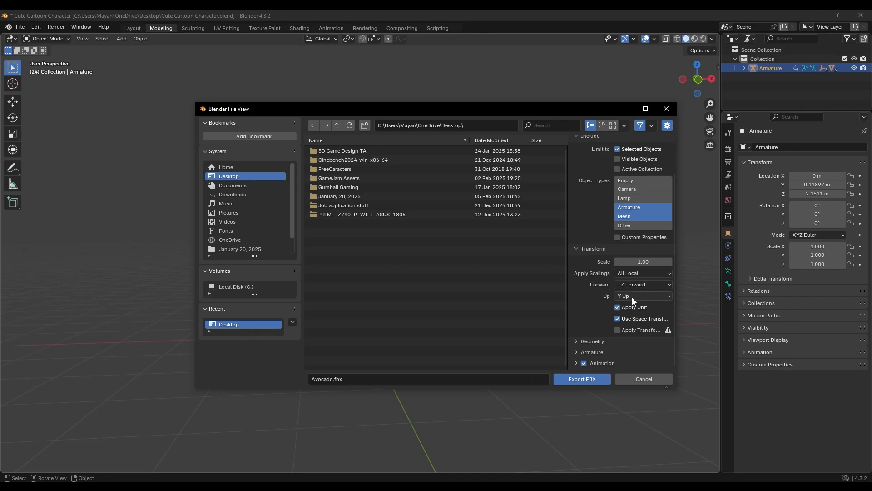
# In the armature export settings, enable Only Deform Bones, disable Add Leaf Bones and leave the armature FBX node type at Null
pyautogui.click(577, 342)
pyautogui.scroll(-5, 585, 315)
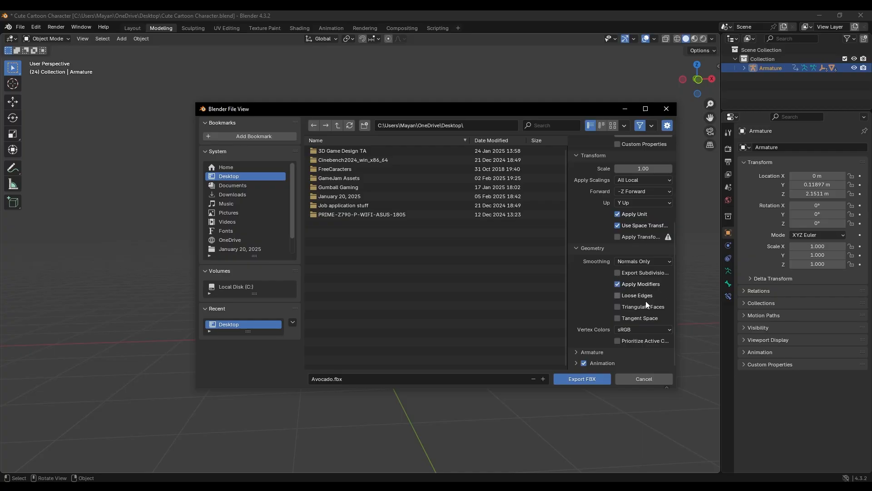
pyautogui.click(575, 352)
pyautogui.scroll(-3, 602, 316)
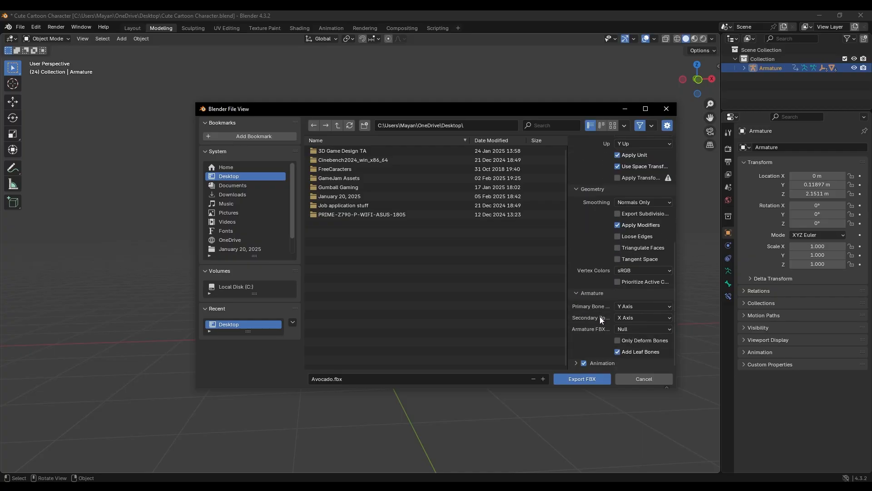
pyautogui.click(617, 341)
pyautogui.click(623, 329)
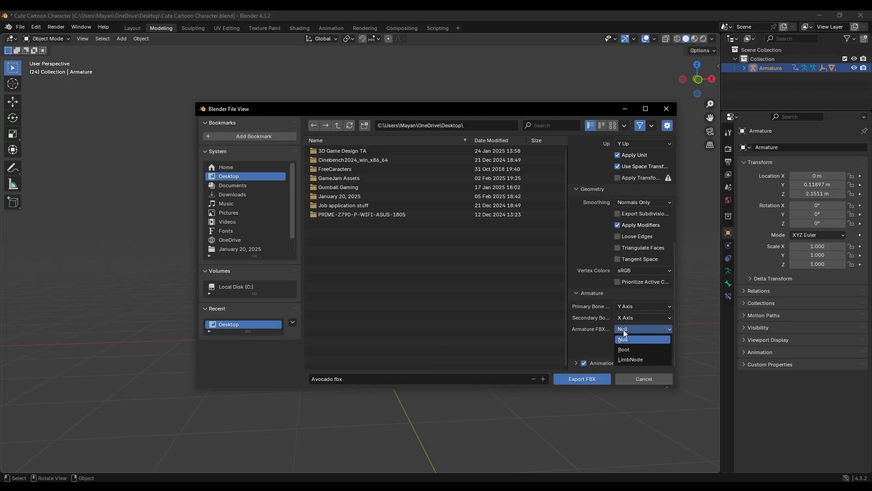
pyautogui.click(624, 329)
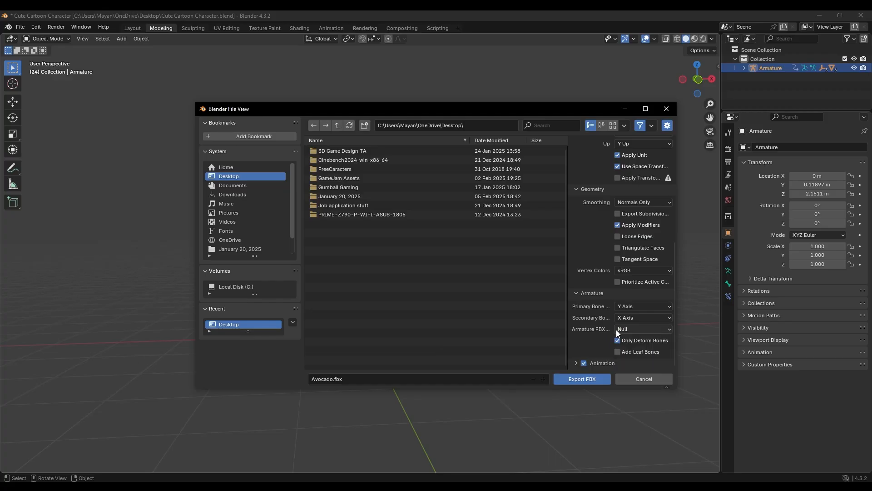
# Review the animation export options with NLA Strips and All Actions enabled, and export the FBX file
pyautogui.click(578, 363)
pyautogui.scroll(-4, 593, 337)
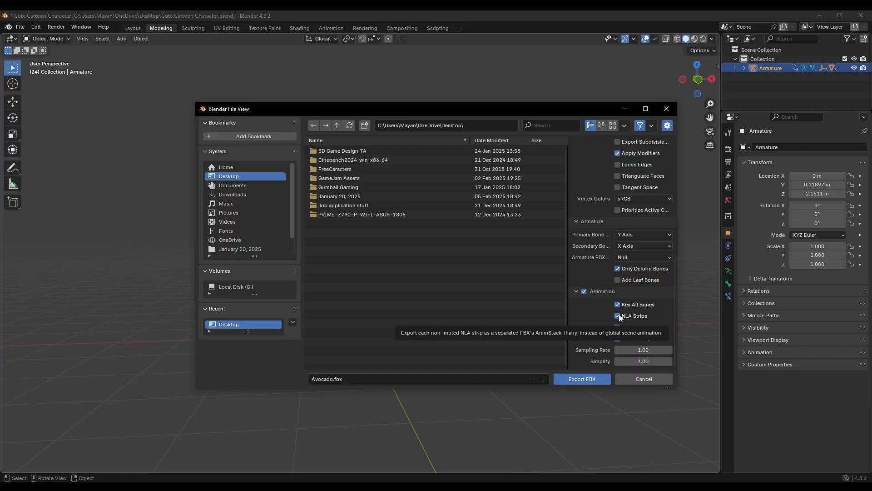
pyautogui.scroll(3, 601, 328)
pyautogui.scroll(-3, 601, 328)
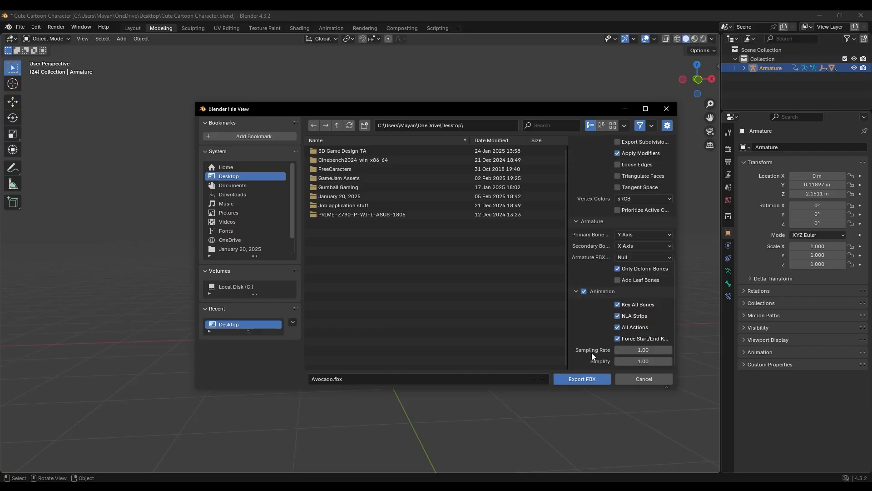
pyautogui.click(585, 380)
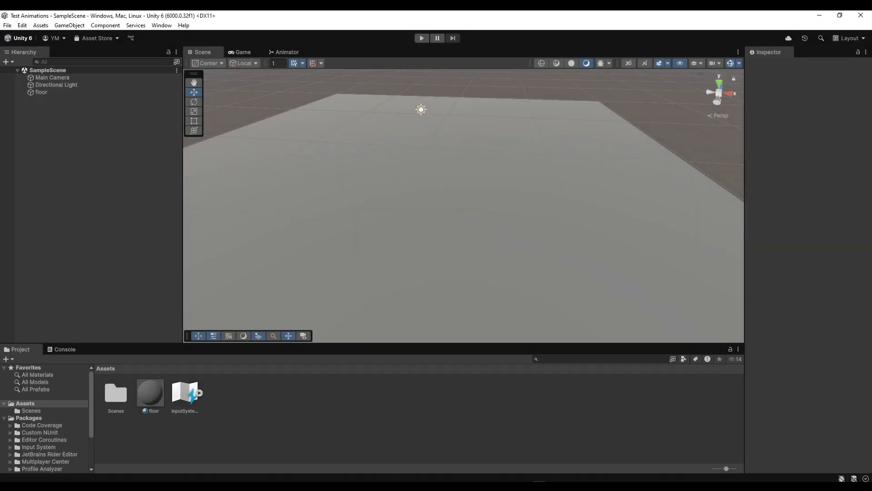
# Switch to the Unity Test Animations project, import Avocado.fbx into the Assets folder and select the model
pyautogui.moveTo(539, 483); pyautogui.dragTo(237, 404)
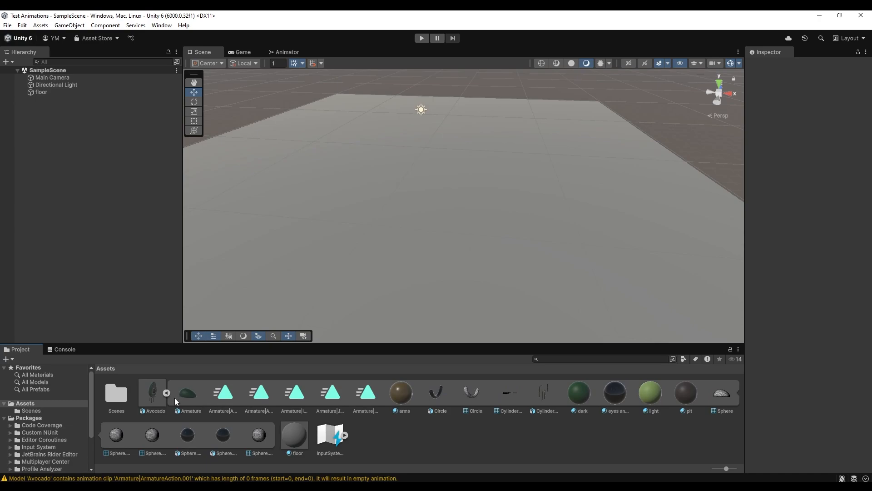
pyautogui.click(150, 406)
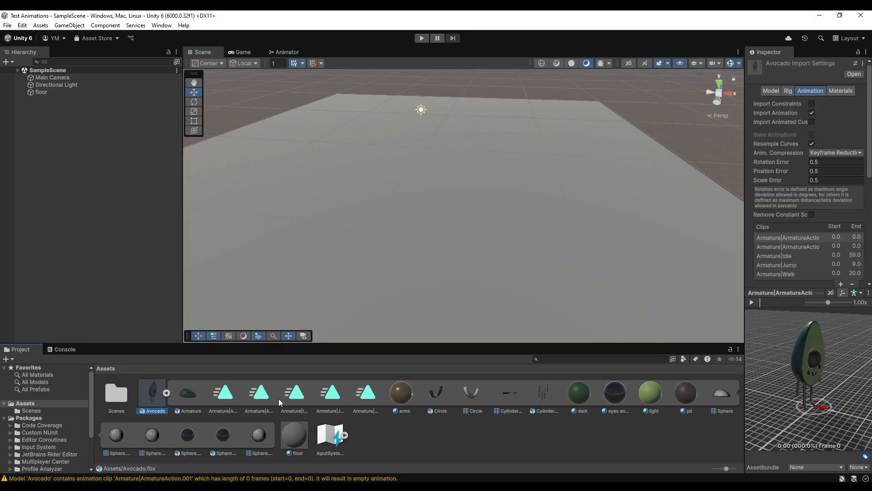
# Look through the avocado's imported animation clips and play the Armature|Idle clip preview from the front
pyautogui.click(250, 397)
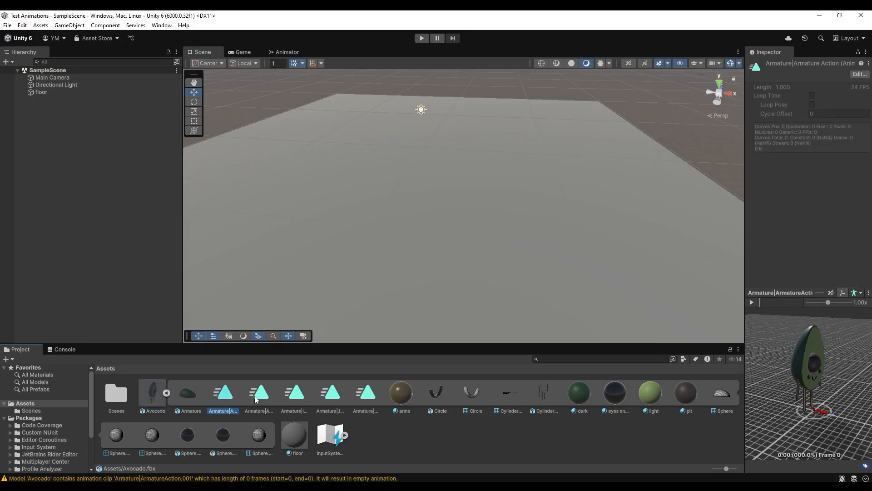
pyautogui.click(294, 393)
pyautogui.click(343, 394)
pyautogui.click(367, 398)
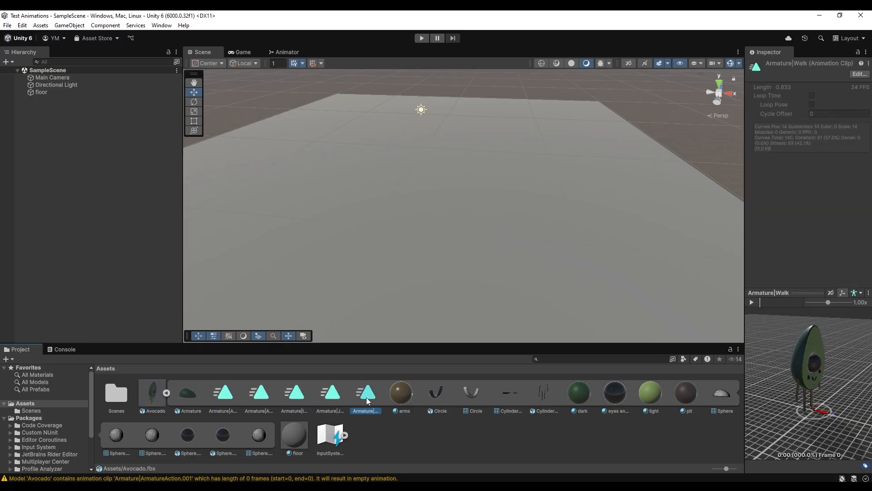
pyautogui.click(337, 397)
pyautogui.click(299, 399)
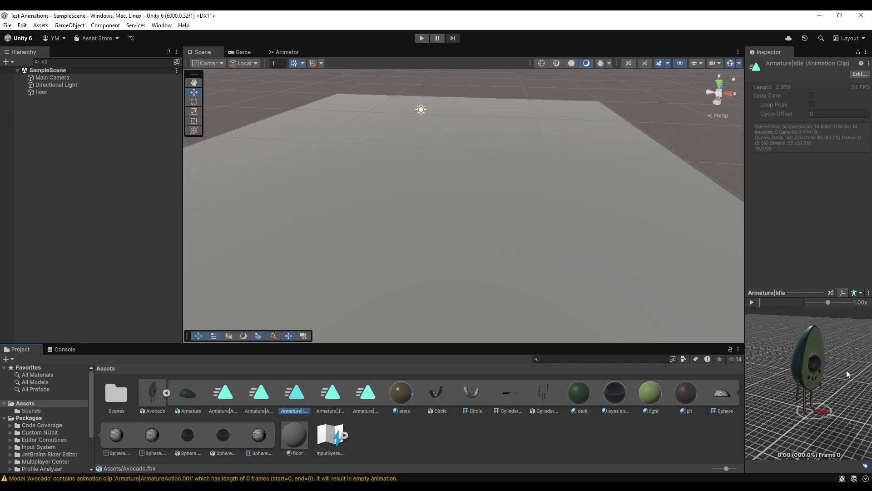
pyautogui.moveTo(830, 394); pyautogui.dragTo(760, 336)
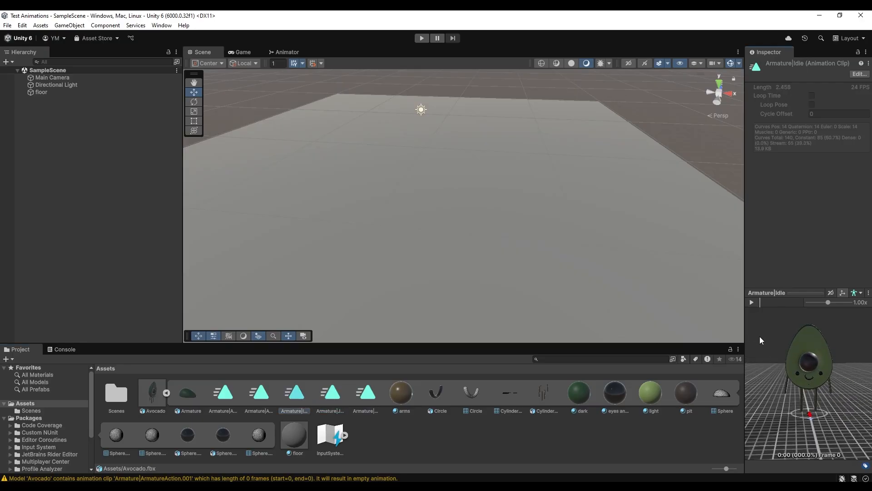
pyautogui.click(752, 302)
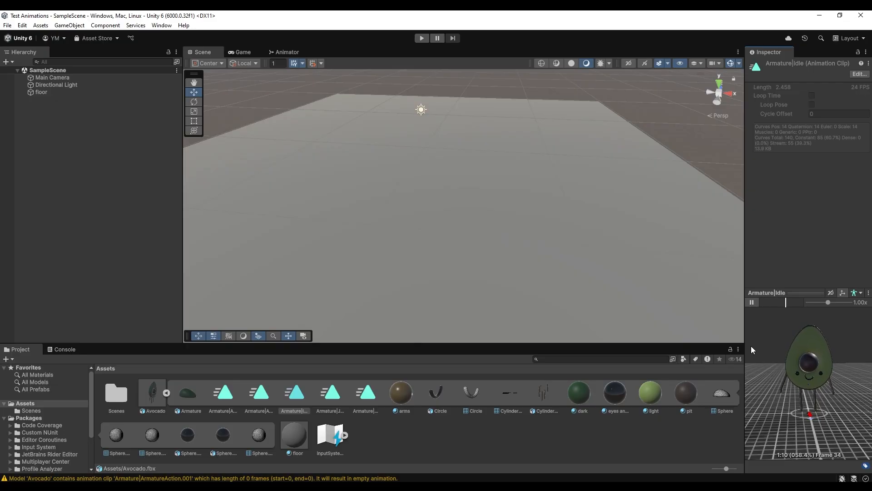
pyautogui.click(752, 303)
# Switch to Blender and examine the armature's arm and leg bones up close from several angles
pyautogui.click(428, 486)
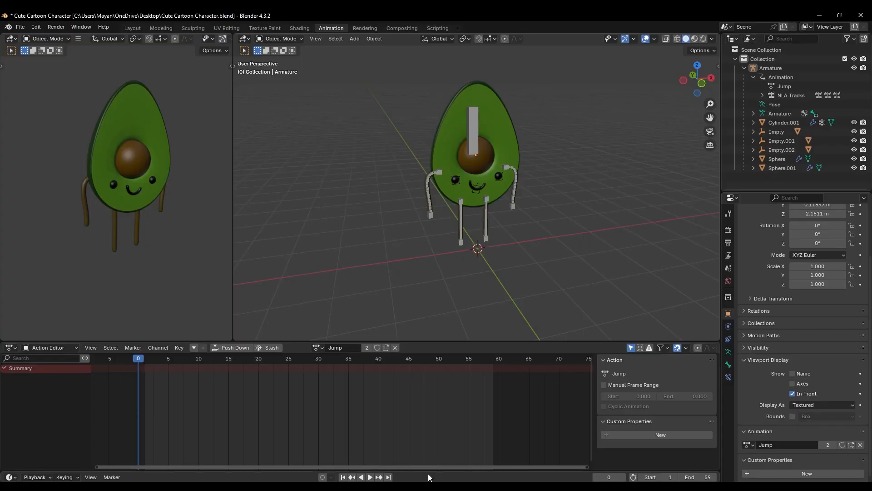
pyautogui.moveTo(519, 269); pyautogui.dragTo(516, 268, button='middle')
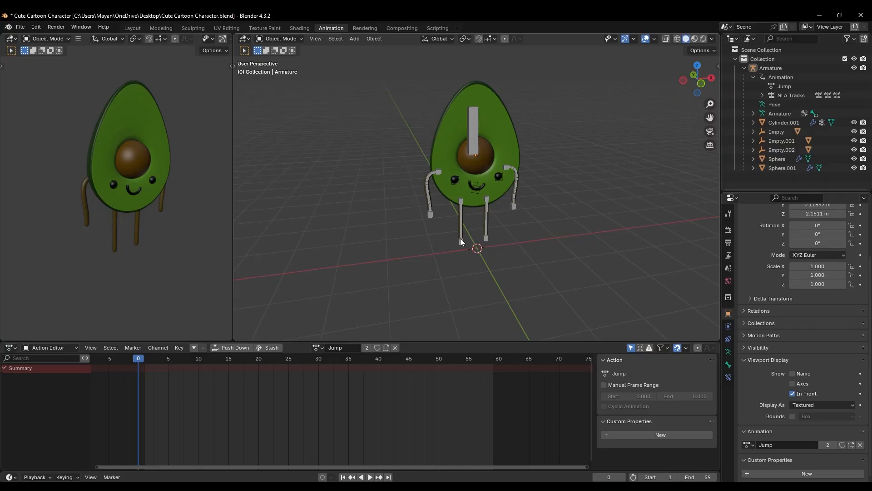
pyautogui.scroll(5, 457, 225)
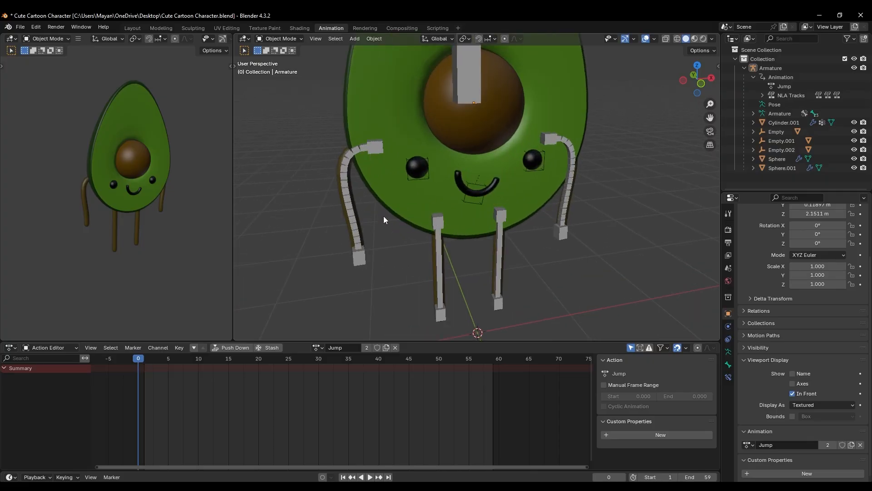
pyautogui.moveTo(383, 216); pyautogui.dragTo(368, 172, button='middle')
pyautogui.click(343, 171)
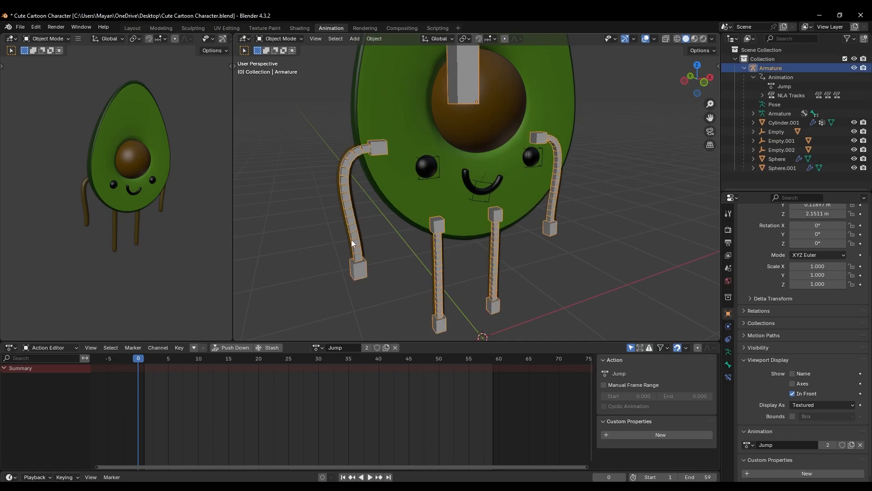
pyautogui.scroll(-1, 385, 218)
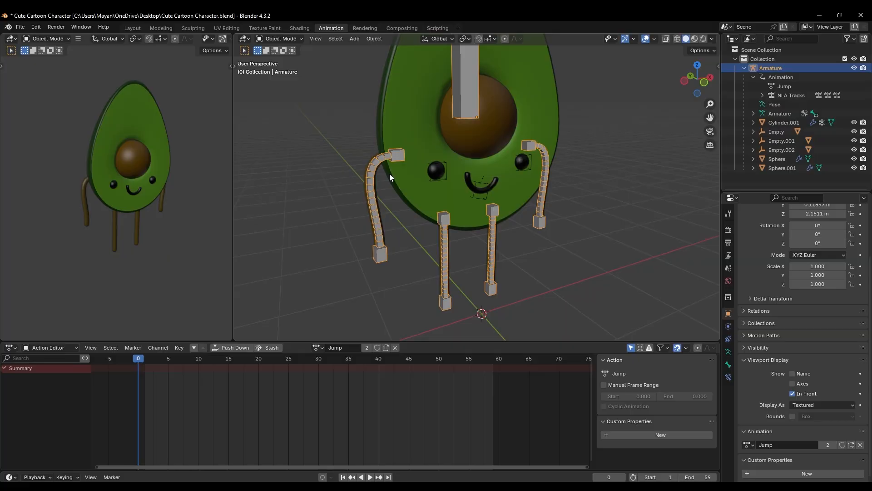
pyautogui.moveTo(390, 177); pyautogui.dragTo(387, 186, button='middle')
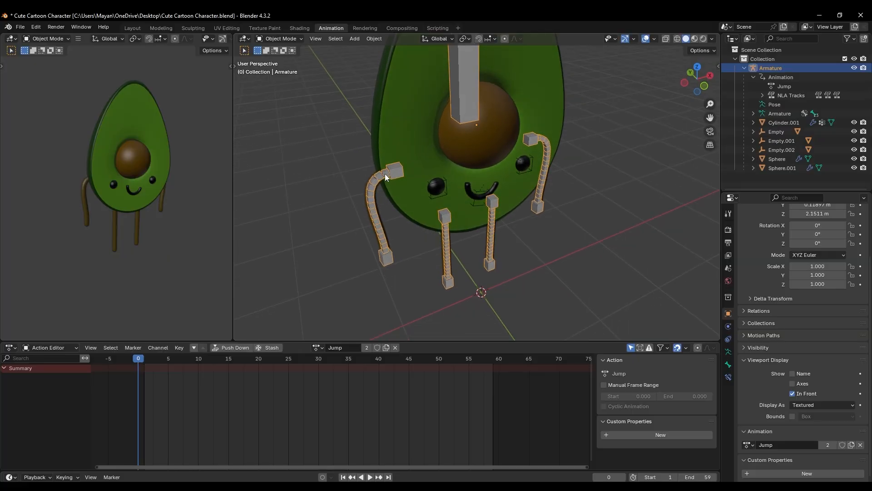
pyautogui.moveTo(388, 217); pyautogui.dragTo(493, 238, button='middle')
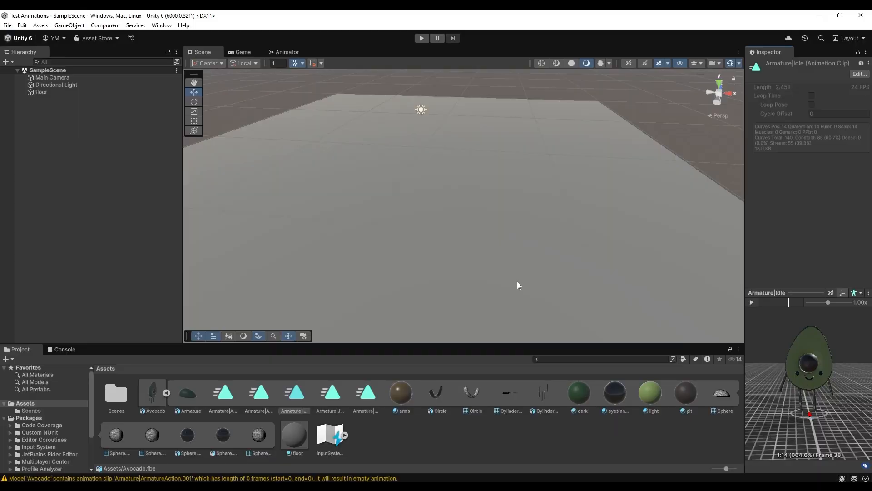
# Switch back to Unity and play the Armature|Idle preview, examining the avocado's legs up close
pyautogui.click(752, 304)
pyautogui.scroll(2, 789, 401)
pyautogui.scroll(3, 788, 410)
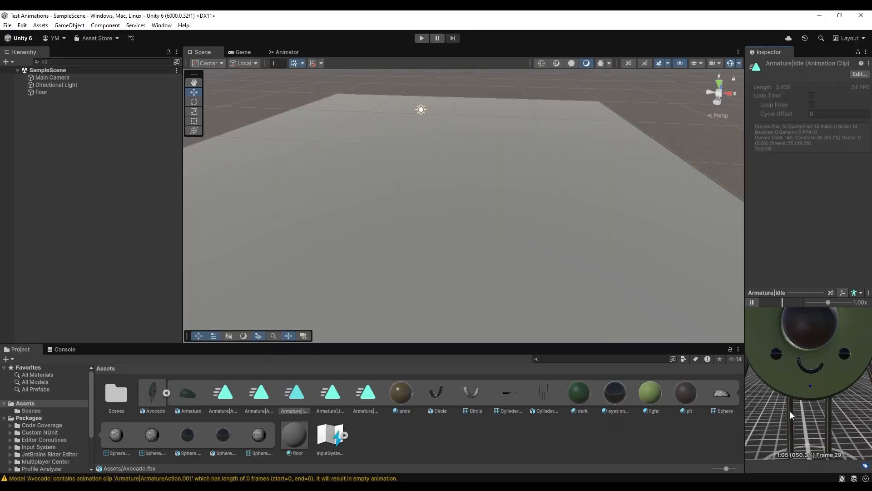
pyautogui.moveTo(790, 412); pyautogui.dragTo(818, 364, button='middle')
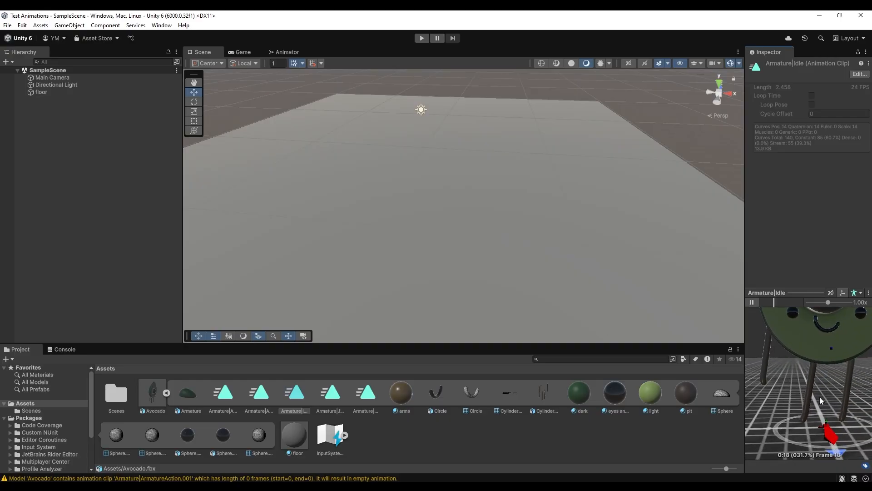
pyautogui.click(751, 303)
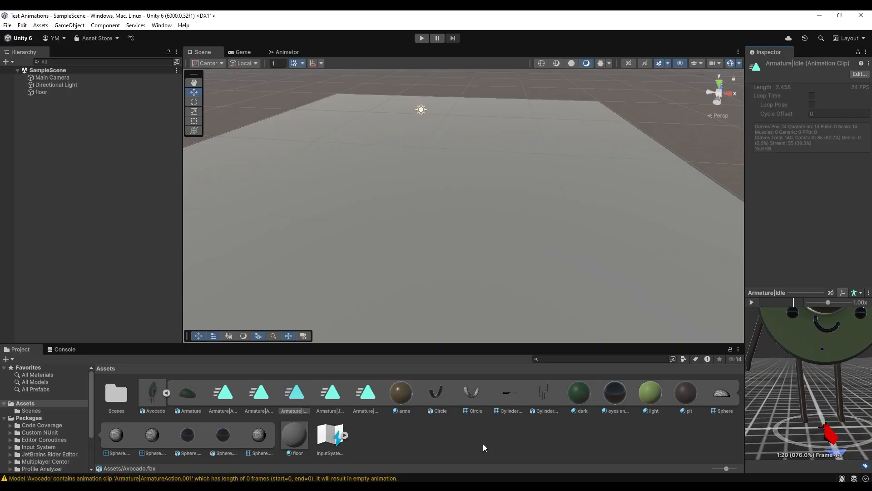
# Play the previews of the Armature|Jump and Armature|Walk clips and view the walking legs up close
pyautogui.click(329, 394)
pyautogui.click(752, 302)
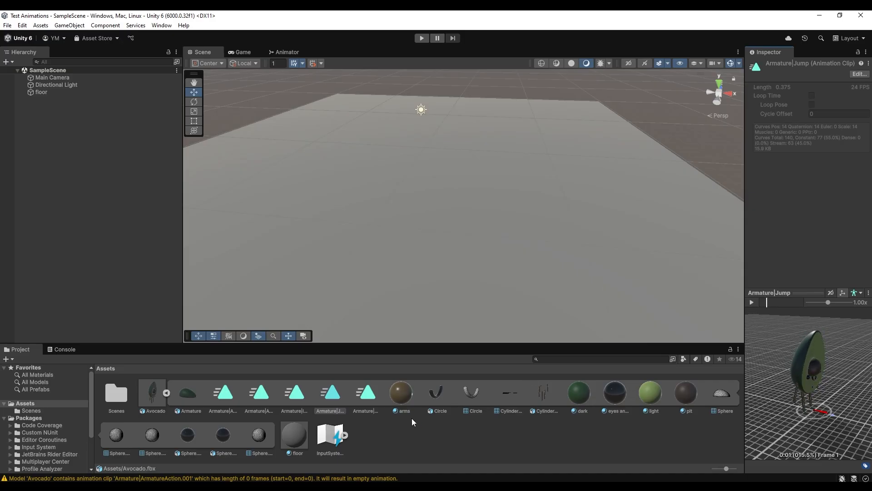
pyautogui.click(365, 393)
pyautogui.click(752, 303)
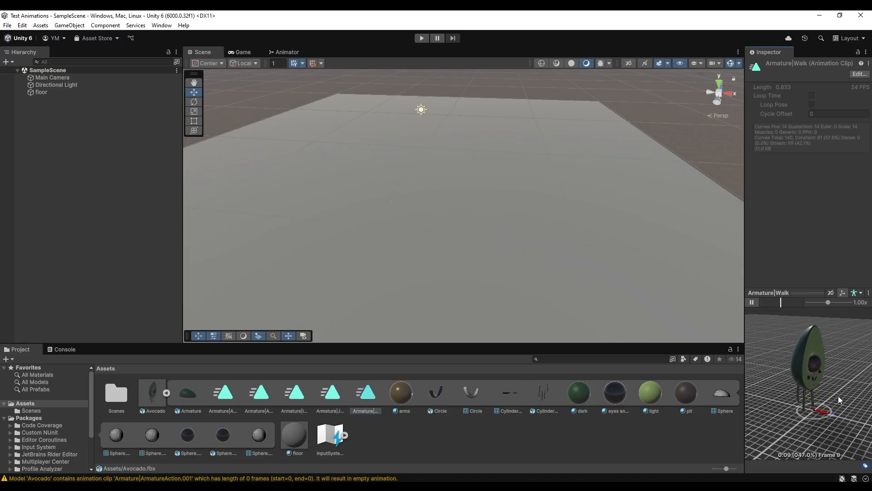
pyautogui.scroll(3, 839, 397)
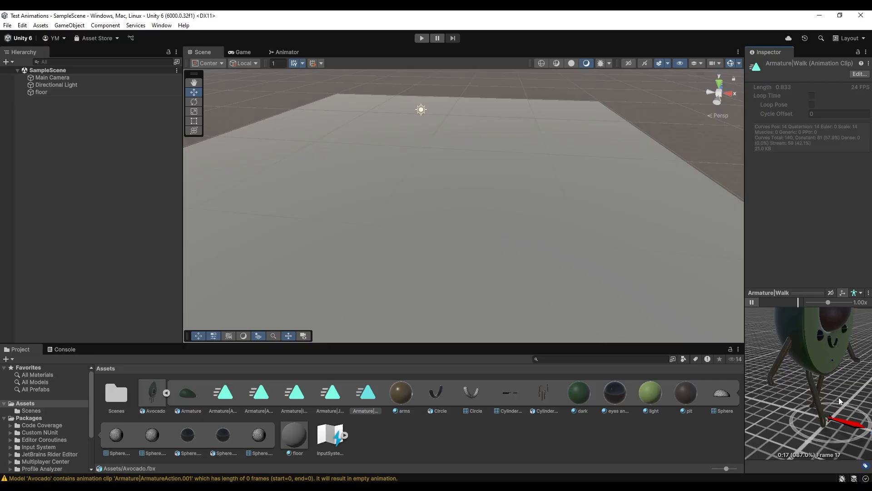
# Stop the Armature|Walk preview and view the whole avocado in it
pyautogui.scroll(-3, 799, 378)
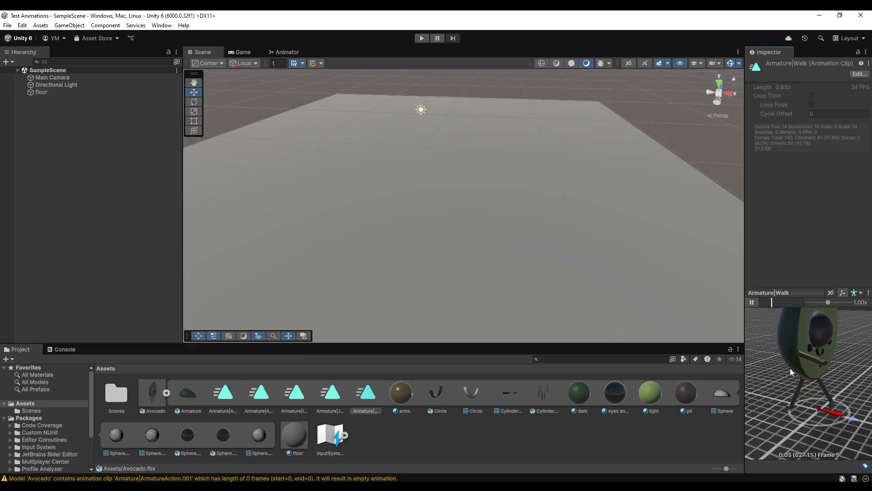
pyautogui.click(753, 303)
pyautogui.scroll(-2, 794, 356)
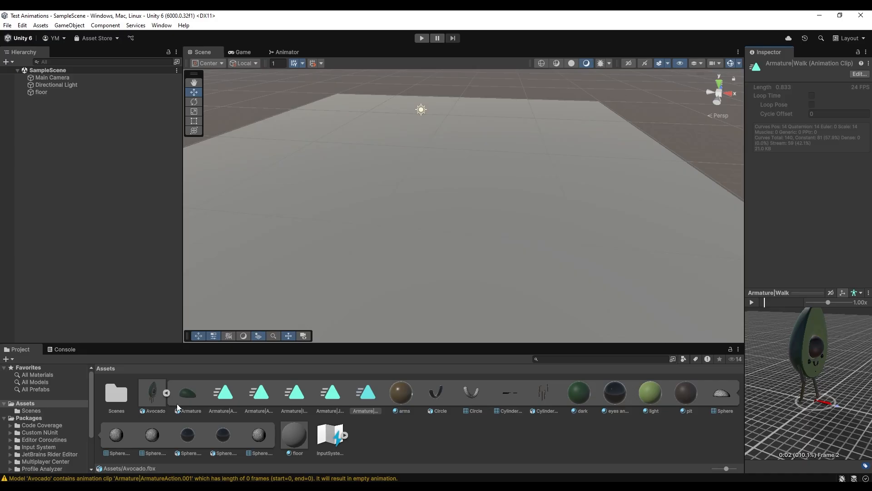
# Place the Avocado model on the floor in the scene and set its Y rotation to 180
pyautogui.moveTo(153, 399); pyautogui.dragTo(413, 230)
pyautogui.moveTo(598, 247); pyautogui.dragTo(563, 251, button='right')
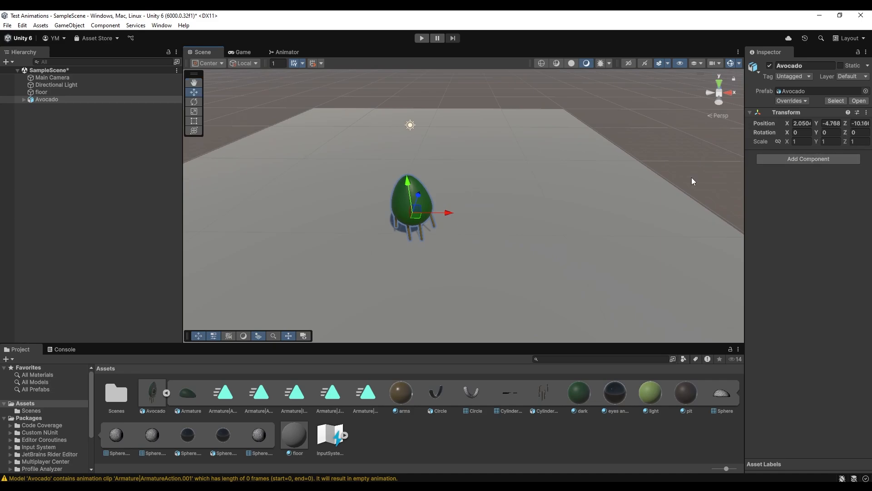
pyautogui.press('e')
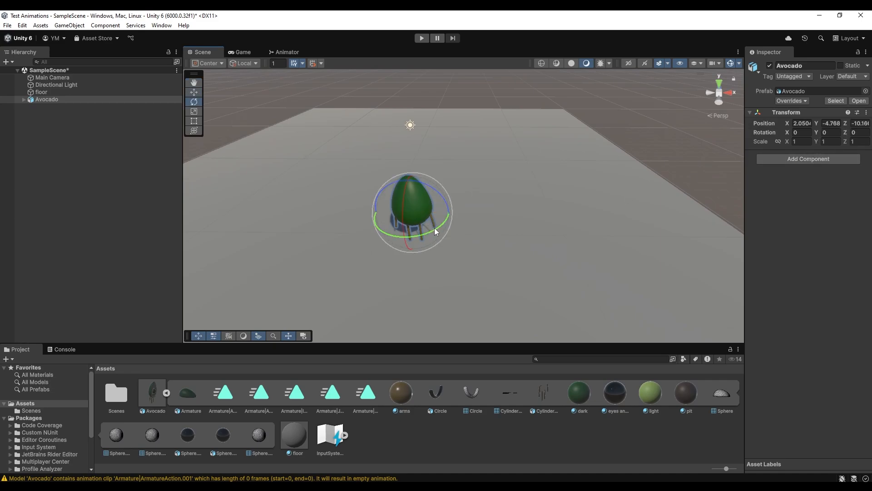
pyautogui.moveTo(439, 225); pyautogui.dragTo(545, 205)
pyautogui.click(831, 132)
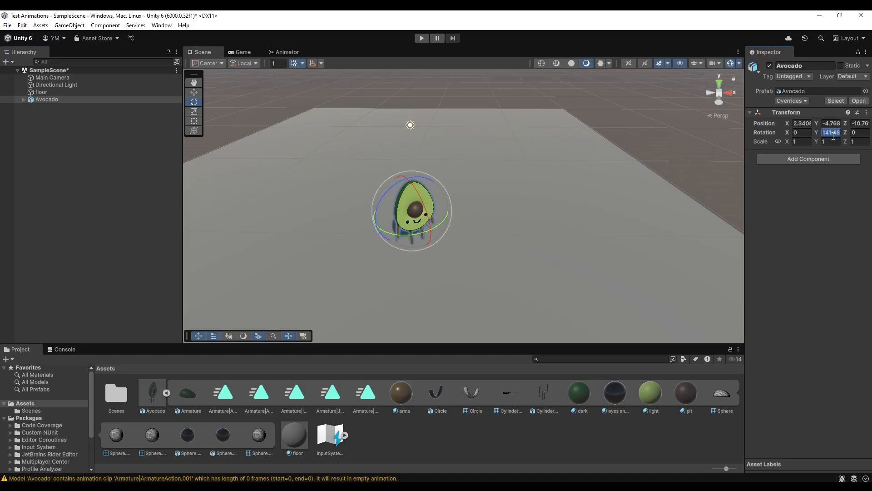
pyautogui.write('180')
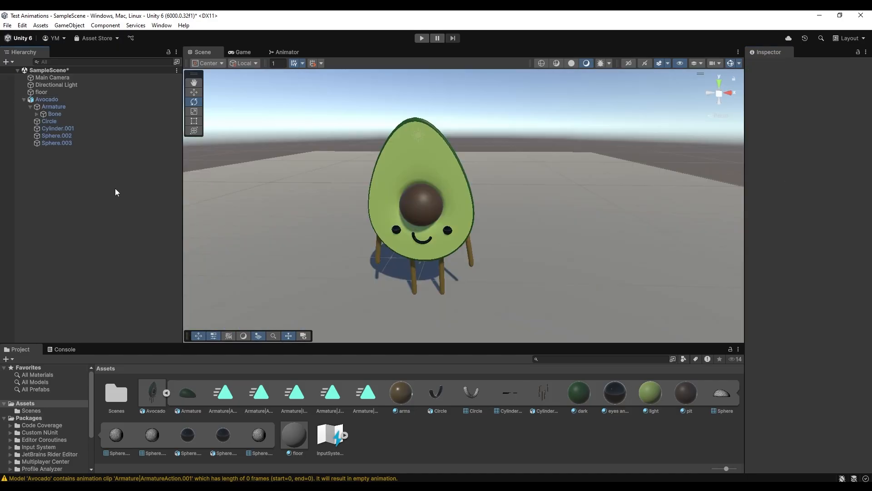
# Unpack the Avocado prefab instance completely and save the scene
pyautogui.click(57, 99)
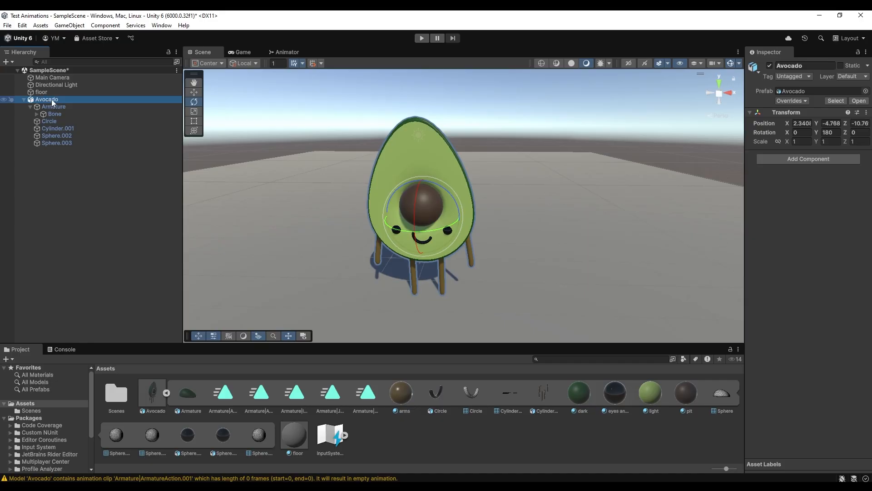
pyautogui.rightClick(51, 99)
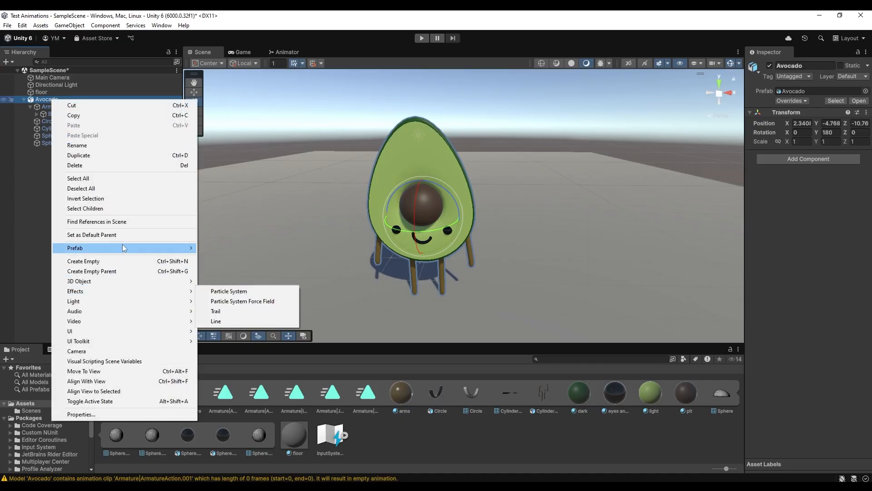
pyautogui.moveTo(123, 248)
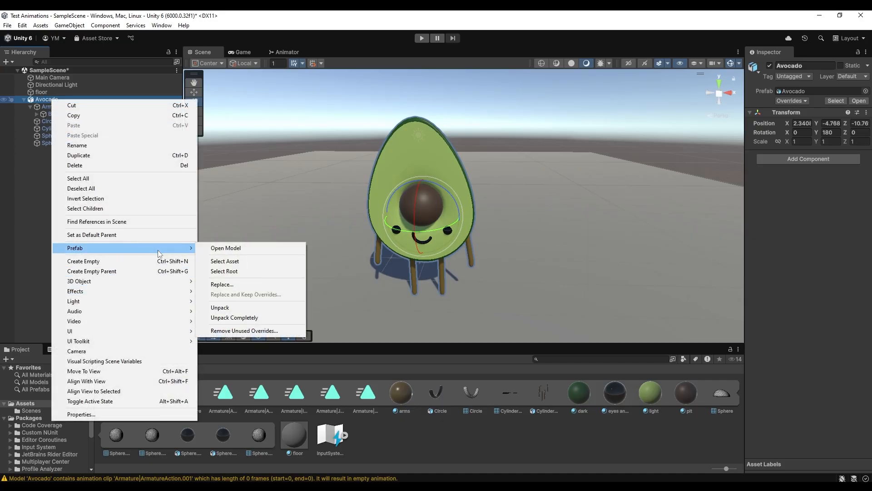
pyautogui.click(235, 318)
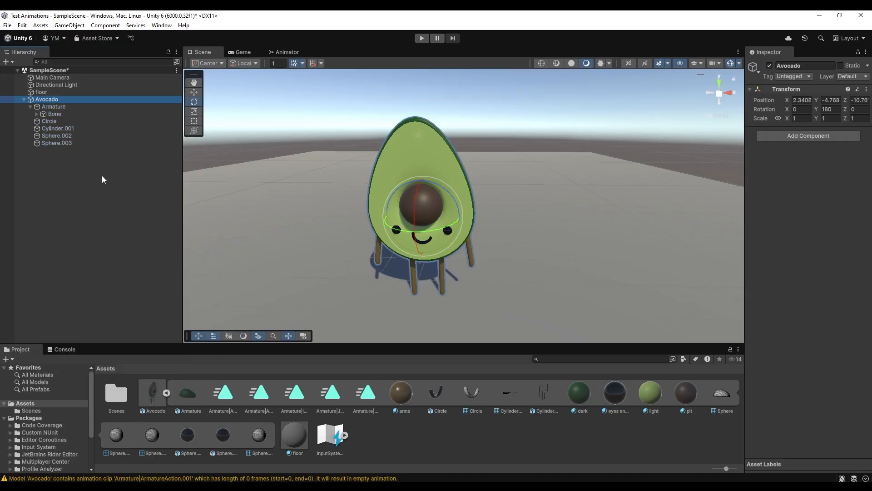
pyautogui.hotkey('ctrl', 's')
pyautogui.click(108, 208)
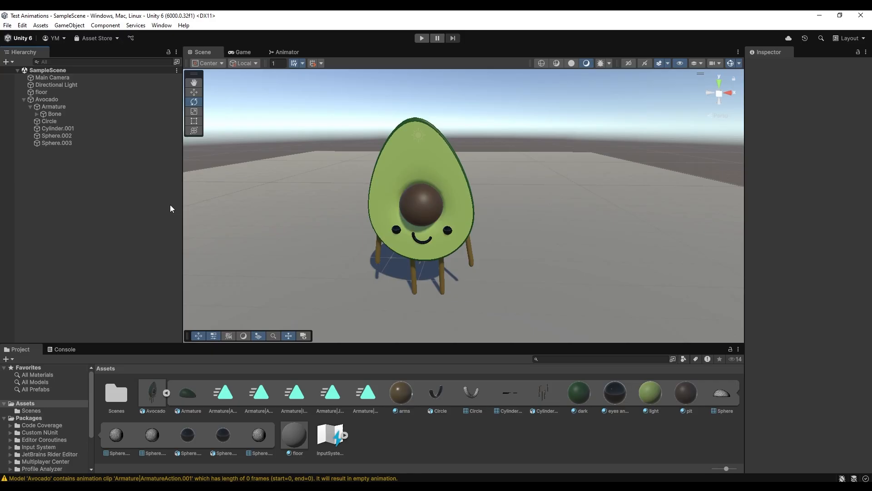
# Create an empty object named Face and parent it and the avocado's loose mesh parts under Armature
pyautogui.rightClick(76, 163)
pyautogui.click(145, 312)
pyautogui.write('Face')
pyautogui.click(57, 143)
pyautogui.keyDown('shift'); pyautogui.click(57, 129); pyautogui.keyUp('shift')
pyautogui.moveTo(56, 130); pyautogui.dragTo(53, 107)
pyautogui.click(24, 128)
# Test-rotate the avocado's Bone to check which parts follow it, undoing each rotation
pyautogui.click(439, 197)
pyautogui.moveTo(439, 197); pyautogui.dragTo(405, 200)
pyautogui.hotkey('ctrl', 'z')
pyautogui.click(55, 114)
pyautogui.moveTo(448, 164); pyautogui.dragTo(479, 206)
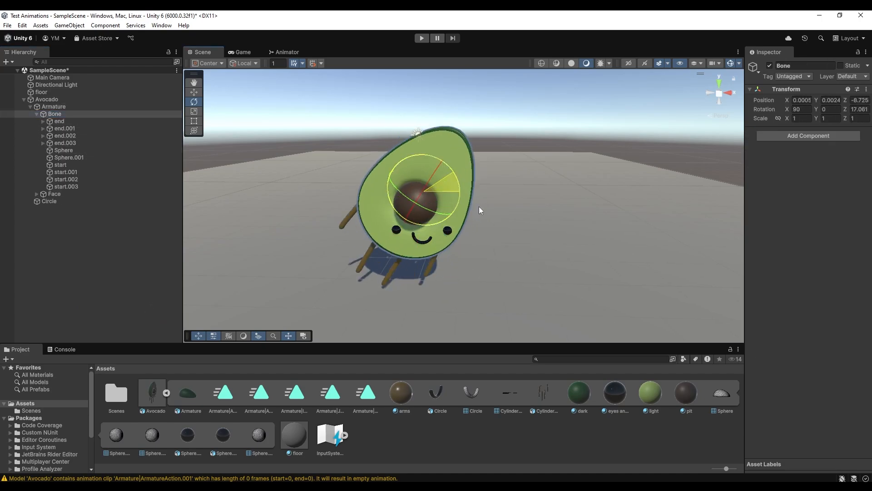
pyautogui.hotkey('ctrl', 'z')
# Nest Face, containing Sphere.002, Sphere.003 and Circle, under Bone, with Cylinder.001 placed directly under Armature
pyautogui.moveTo(63, 194); pyautogui.dragTo(57, 114)
pyautogui.click(55, 114)
pyautogui.moveTo(405, 210); pyautogui.dragTo(430, 187)
pyautogui.hotkey('ctrl', 'z')
pyautogui.moveTo(50, 201); pyautogui.dragTo(61, 194)
pyautogui.click(85, 202)
pyautogui.hotkey('ctrl', 'z')
pyautogui.hotkey('ctrl', 'z')
pyautogui.moveTo(59, 223); pyautogui.dragTo(60, 194)
pyautogui.moveTo(76, 202); pyautogui.dragTo(52, 107)
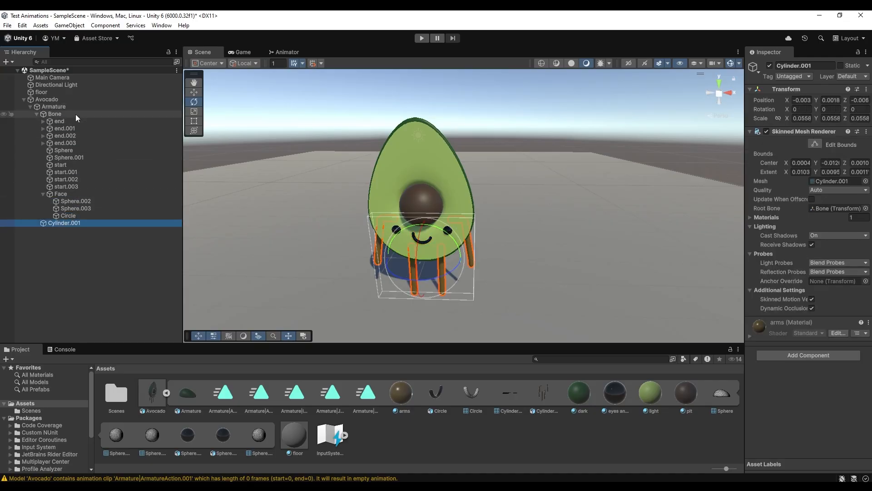
# Rotate Bone once more to test the regrouped face parts, undo the rotation and collapse Bone's children
pyautogui.click(74, 114)
pyautogui.moveTo(448, 166); pyautogui.dragTo(457, 204)
pyautogui.hotkey('ctrl', 'z')
pyautogui.click(37, 114)
pyautogui.click(73, 130)
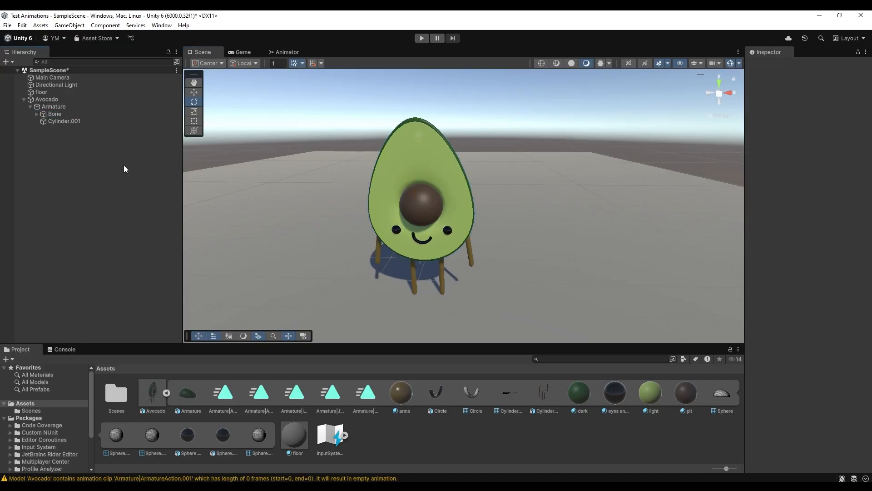
# Add a Character Controller component to the Avocado object
pyautogui.keyDown('alt'); pyautogui.moveTo(283, 216); pyautogui.dragTo(557, 249); pyautogui.keyUp('alt')
pyautogui.scroll(3, 432, 195)
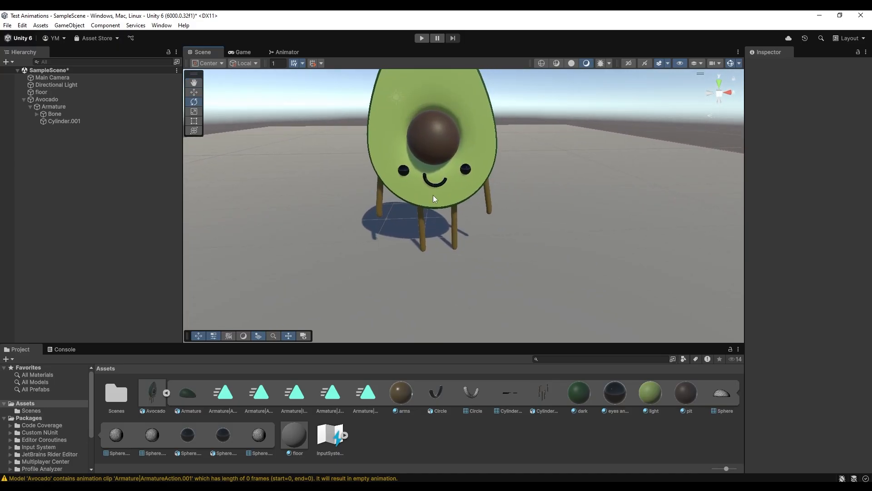
pyautogui.keyDown('alt'); pyautogui.moveTo(433, 195); pyautogui.dragTo(418, 239); pyautogui.keyUp('alt')
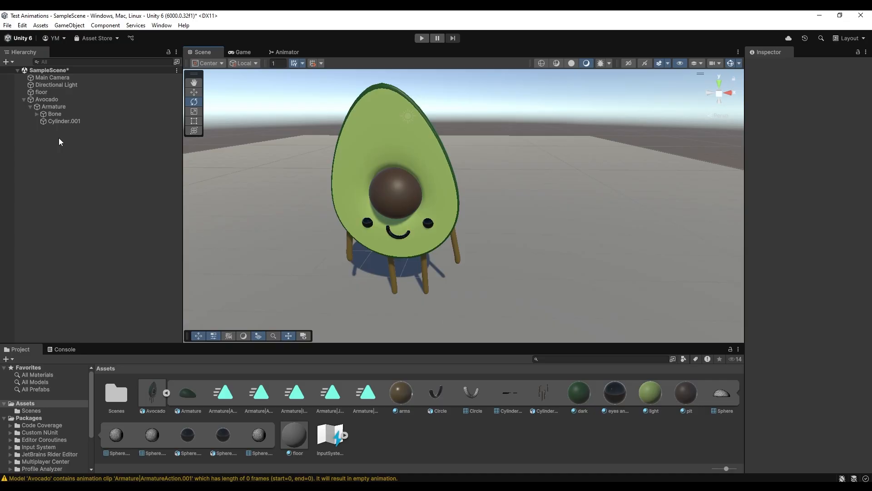
pyautogui.click(46, 99)
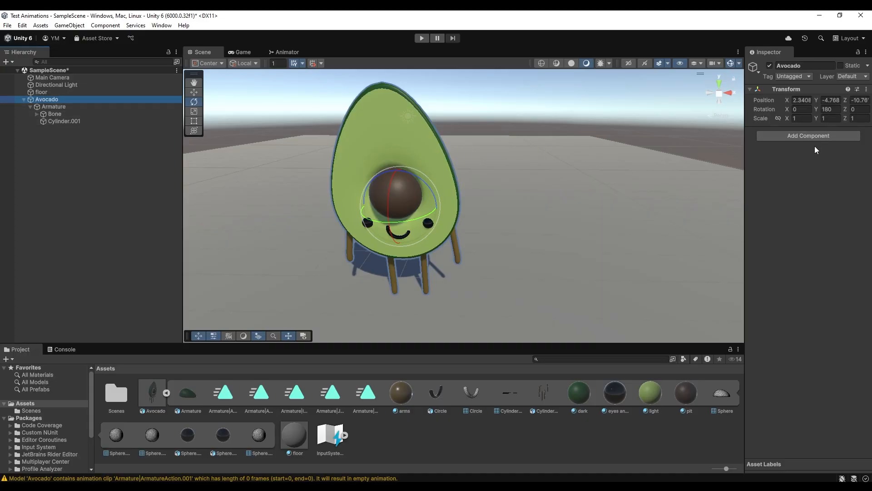
pyautogui.click(796, 137)
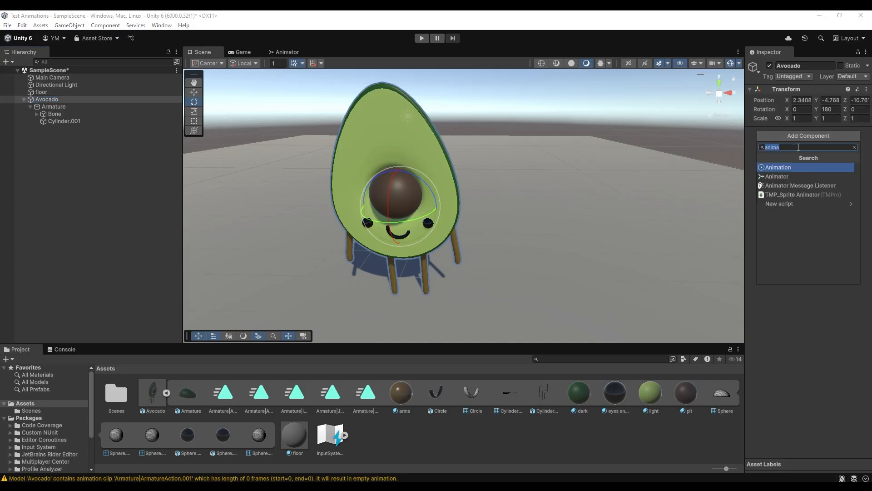
pyautogui.write('chba')
pyautogui.press('BackSpace')
pyautogui.press('BackSpace')
pyautogui.write('ara')
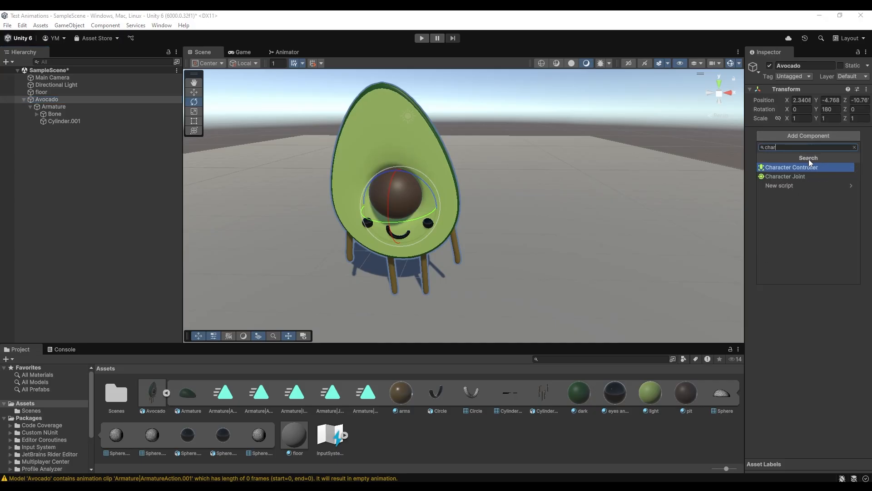
pyautogui.click(830, 167)
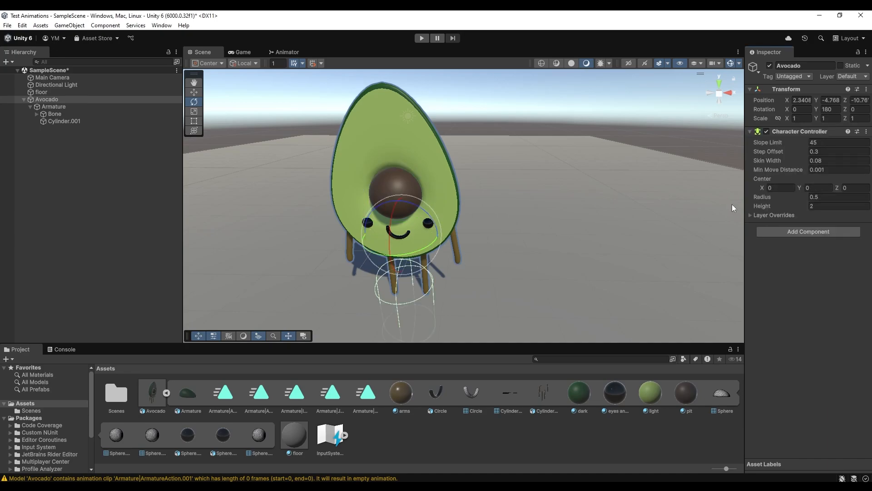
# Set the avocado's Character Controller to radius 0.52, height 2.07 and Center Y 2.04
pyautogui.moveTo(539, 269); pyautogui.dragTo(454, 243, button='right')
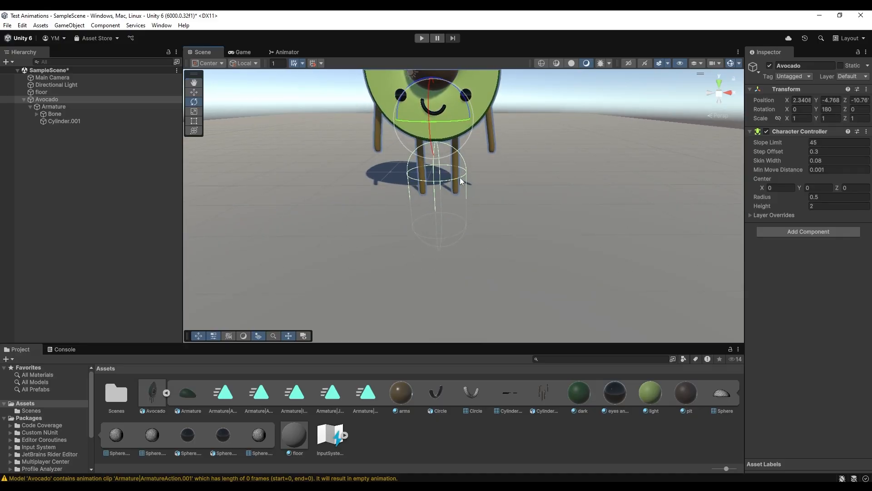
pyautogui.moveTo(495, 203); pyautogui.dragTo(499, 208, button='right')
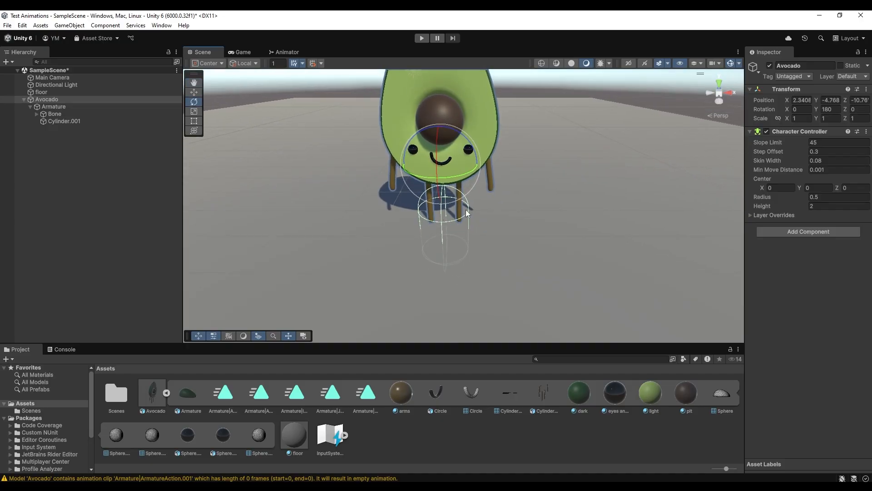
pyautogui.keyDown('alt'); pyautogui.moveTo(484, 229); pyautogui.dragTo(490, 200); pyautogui.keyUp('alt')
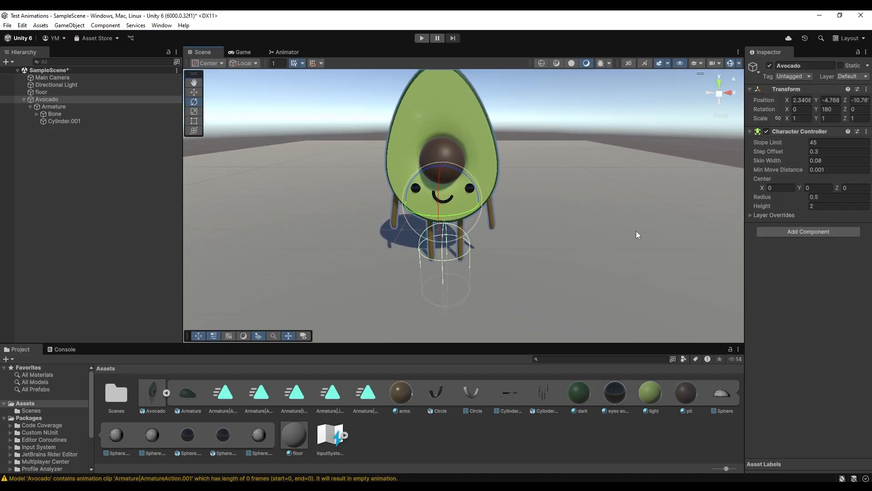
pyautogui.click(857, 198)
pyautogui.write('0.72')
pyautogui.moveTo(812, 199); pyautogui.dragTo(805, 212)
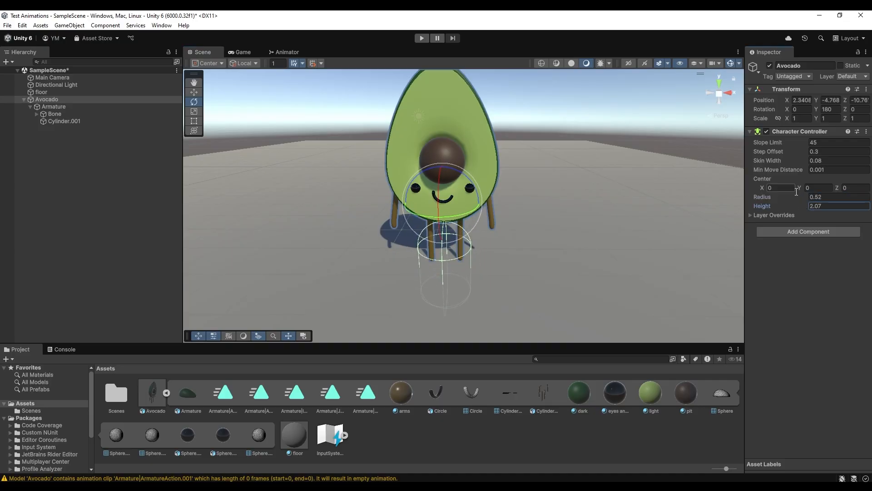
pyautogui.click(802, 189)
pyautogui.write('2.04')
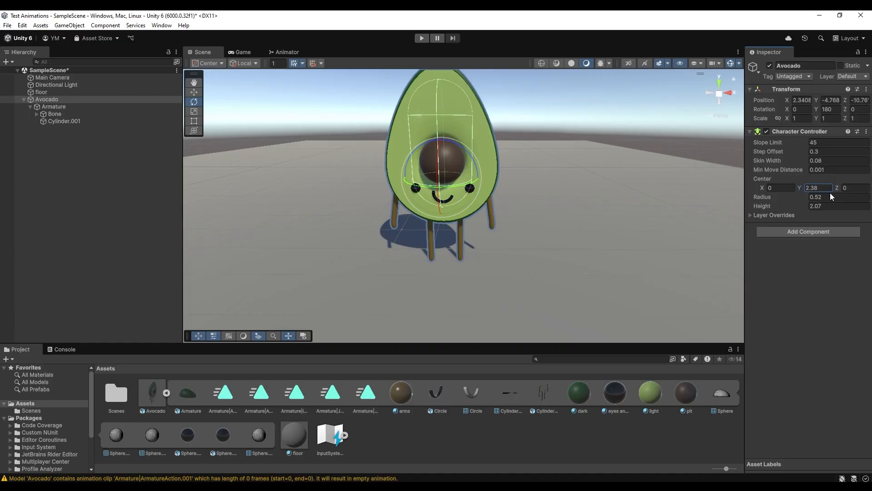
# Examine how the Character Controller capsule sits against the avocado's body from the front
pyautogui.keyDown('alt'); pyautogui.moveTo(563, 196); pyautogui.dragTo(576, 189); pyautogui.keyUp('alt')
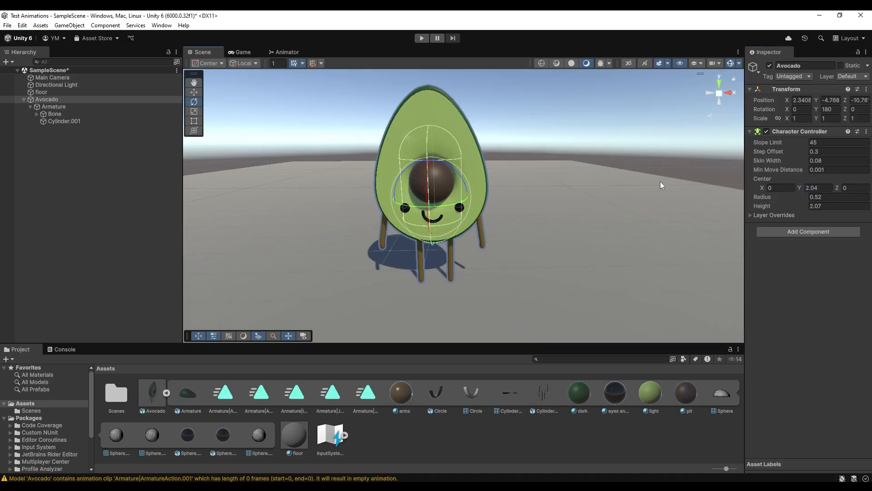
pyautogui.moveTo(661, 183); pyautogui.dragTo(660, 161, button='right')
pyautogui.press('q')
pyautogui.press('s')
pyautogui.press('e')
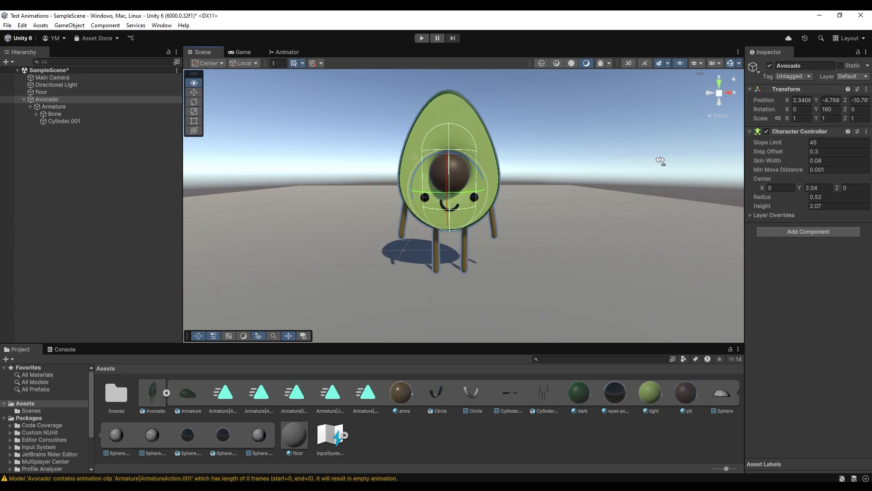
pyautogui.moveTo(618, 192)
pyautogui.mouseDown(button='right')
pyautogui.moveTo(657, 178)
pyautogui.moveTo(626, 209)
pyautogui.moveTo(621, 200)
pyautogui.mouseUp(button='right')
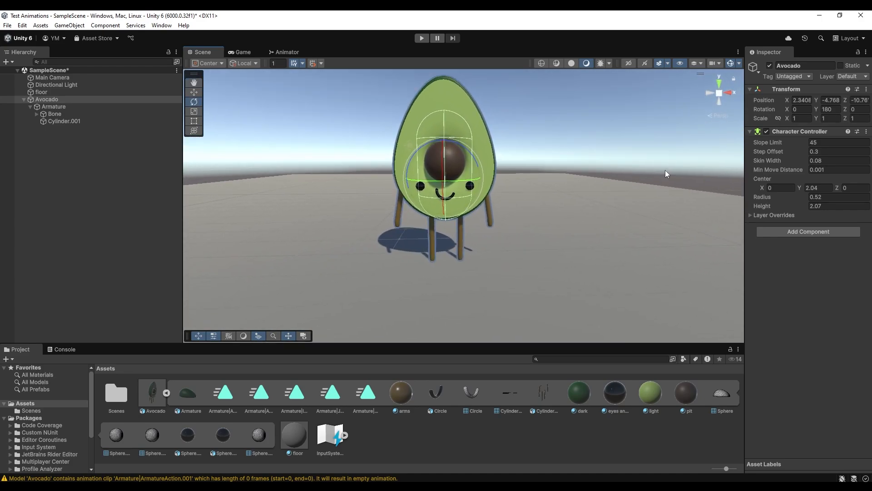
# Align the Scene view to the orthographic Back view with the avocado and its capsule framed
pyautogui.moveTo(665, 171); pyautogui.dragTo(732, 110, button='right')
pyautogui.moveTo(699, 169); pyautogui.dragTo(690, 136, button='right')
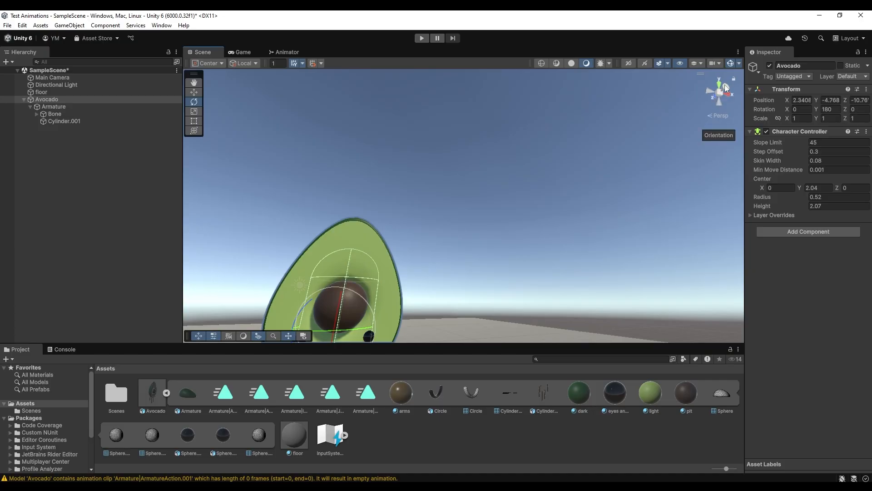
pyautogui.click(730, 96)
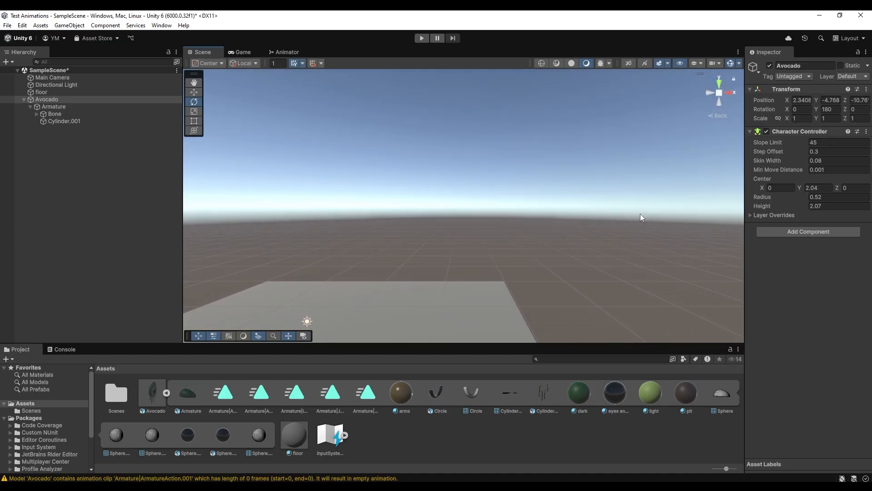
pyautogui.moveTo(641, 217); pyautogui.dragTo(607, 267, button='right')
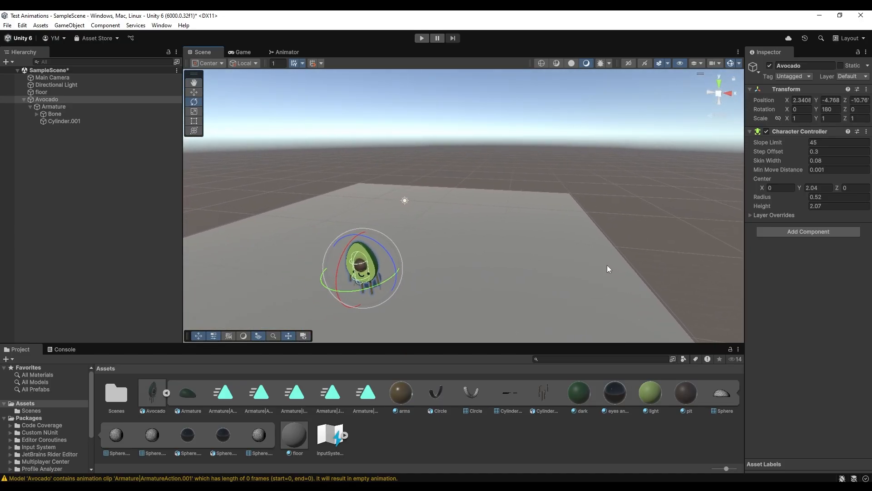
pyautogui.press('f')
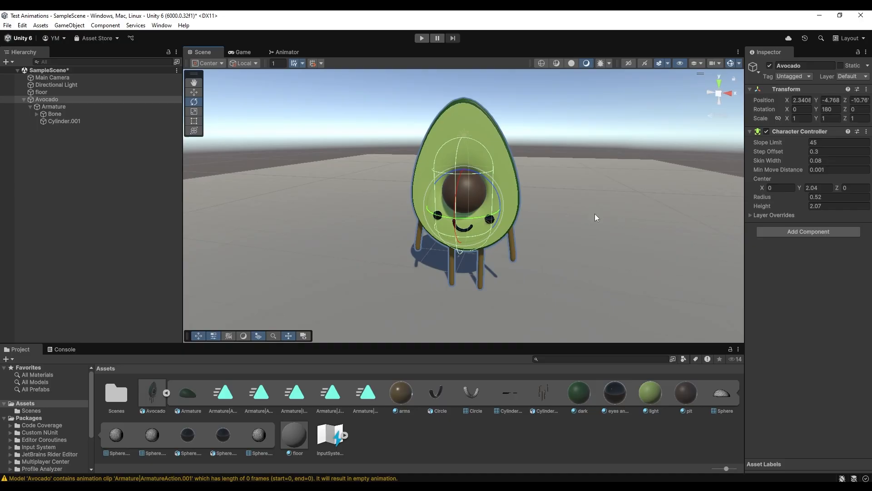
pyautogui.moveTo(673, 202); pyautogui.dragTo(724, 83, button='right')
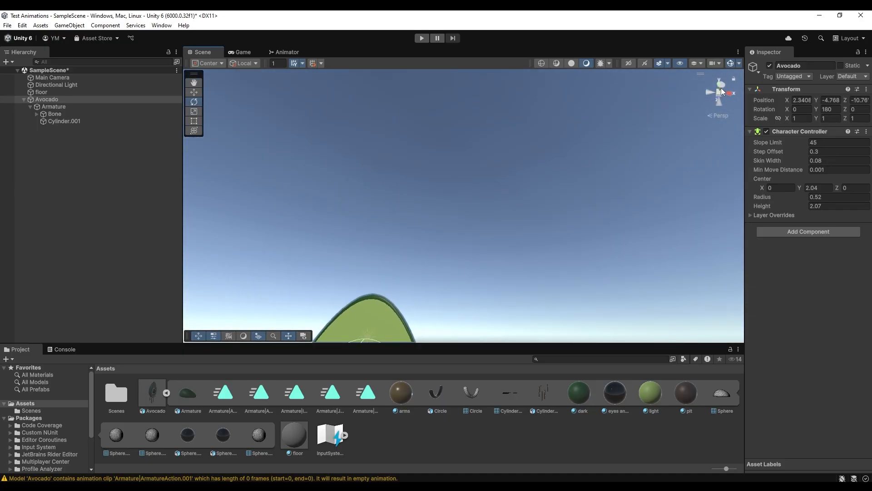
pyautogui.click(719, 90)
pyautogui.click(721, 94)
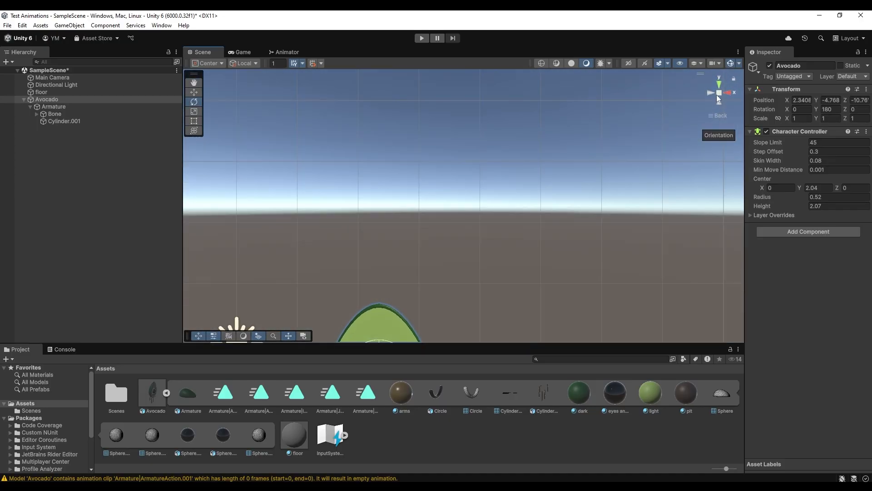
pyautogui.moveTo(582, 246); pyautogui.dragTo(593, 144, button='middle')
pyautogui.moveTo(549, 241); pyautogui.dragTo(588, 140, button='middle')
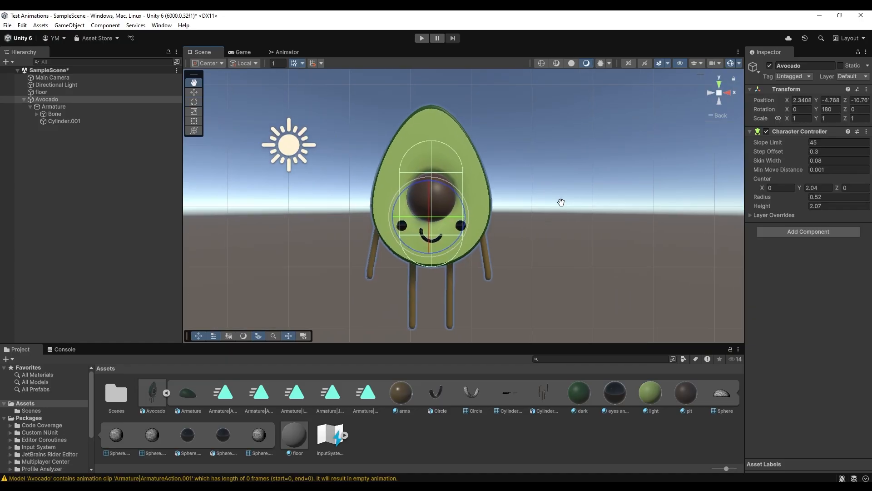
# Refit the Character Controller capsule to the avocado's full height with Center Y 1.79, radius 0.54 and height 3.58
pyautogui.moveTo(561, 200); pyautogui.dragTo(569, 184, button='middle')
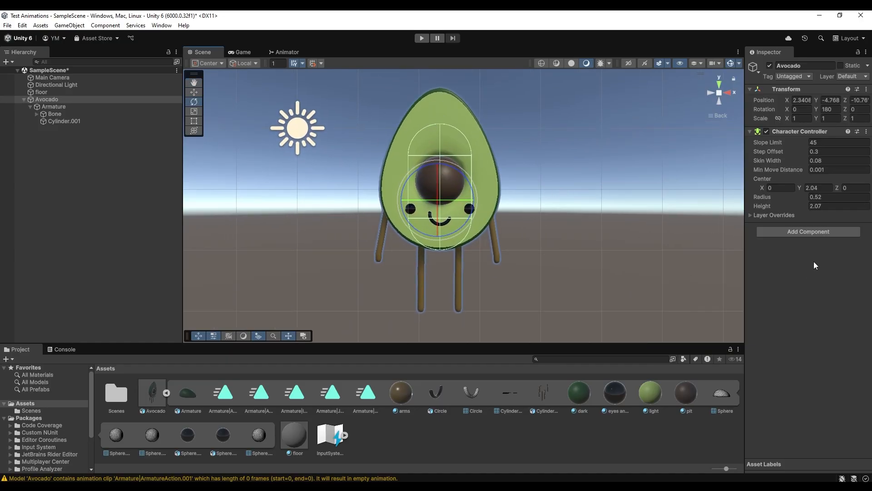
pyautogui.moveTo(804, 191); pyautogui.dragTo(814, 217)
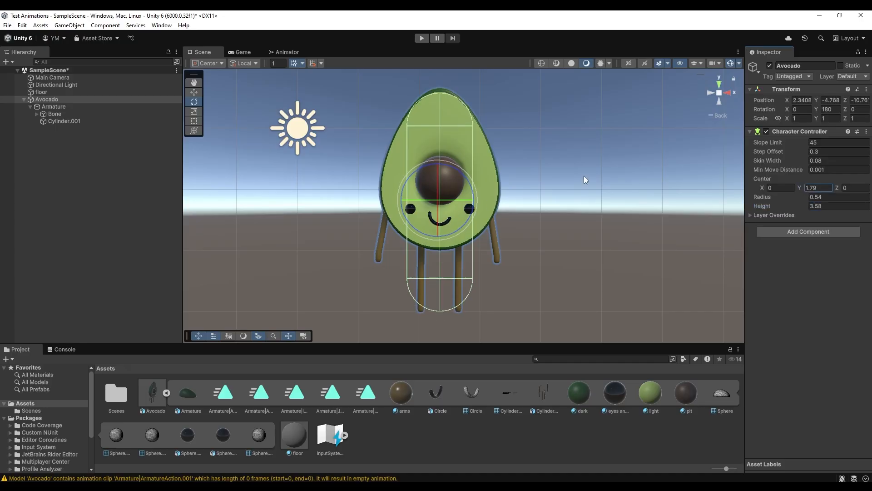
pyautogui.click(723, 94)
pyautogui.moveTo(561, 212); pyautogui.dragTo(553, 234, button='right')
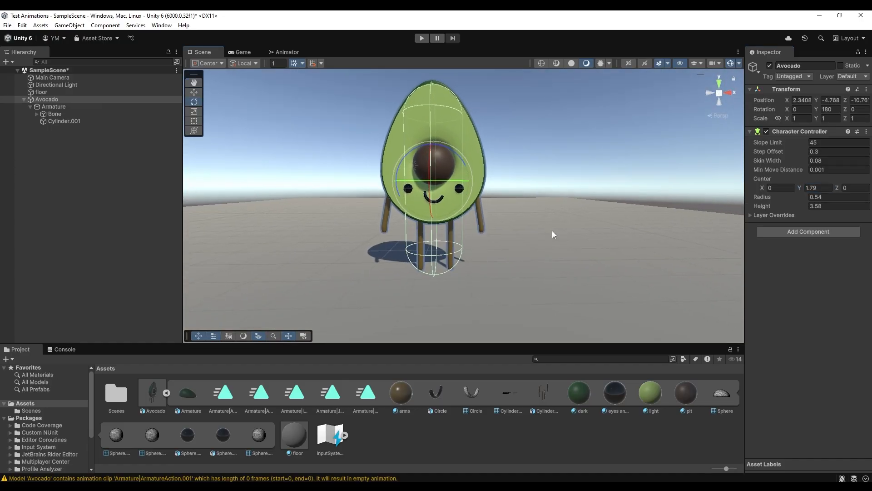
pyautogui.moveTo(563, 178); pyautogui.dragTo(542, 229, button='right')
pyautogui.press('f')
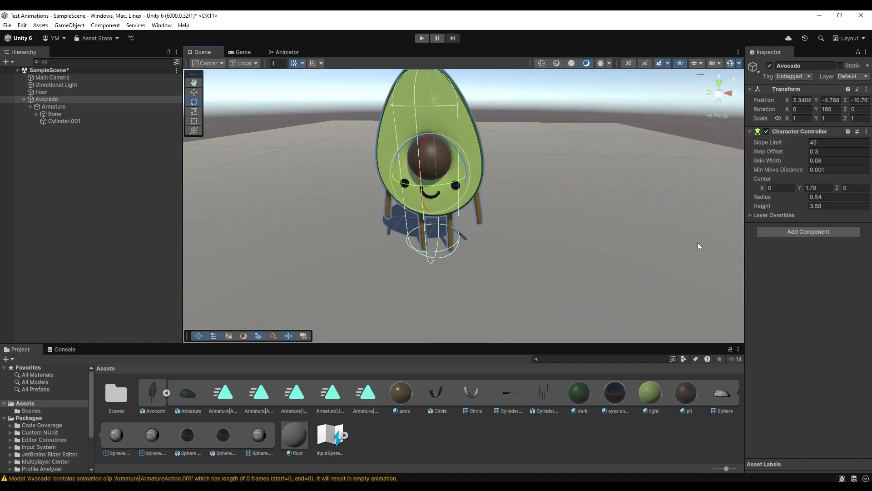
# Set the Character Controller's Min Move Distance to 0
pyautogui.click(824, 169)
pyautogui.click(822, 169)
pyautogui.click(825, 177)
pyautogui.click(837, 173)
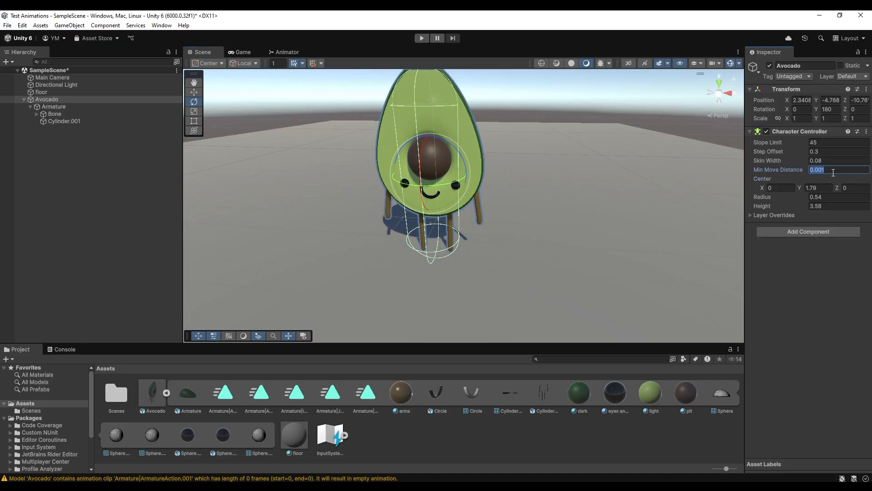
pyautogui.write('0')
pyautogui.moveTo(604, 175); pyautogui.dragTo(620, 205, button='right')
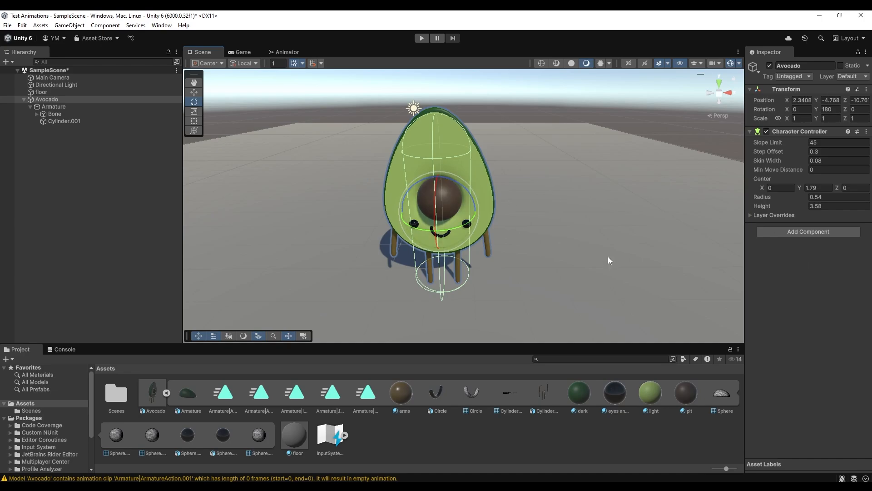
# Create a new script named Controller and add it to the Avocado as a component
pyautogui.click(802, 233)
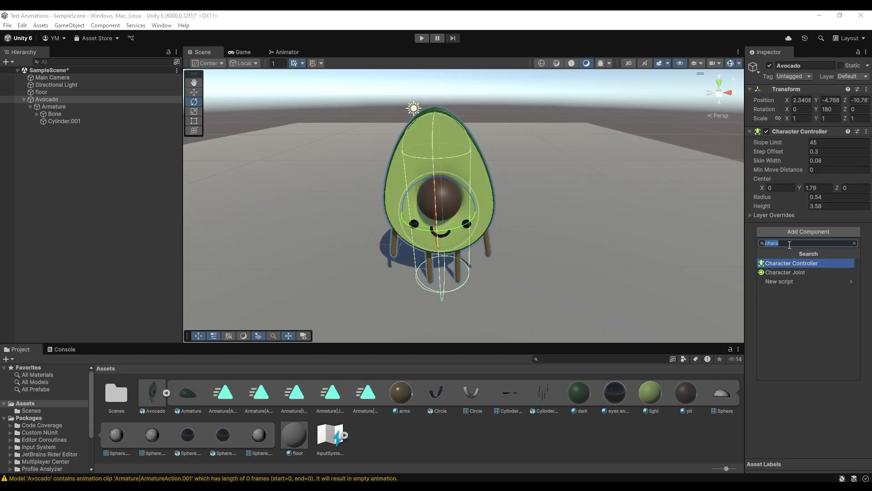
pyautogui.write('script')
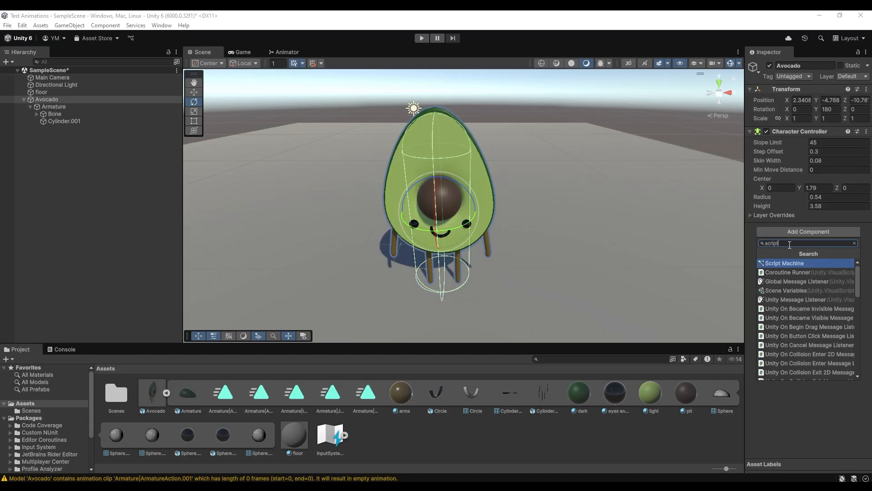
pyautogui.press('BackSpace')
pyautogui.press('BackSpace')
pyautogui.press('BackSpace')
pyautogui.press('BackSpace')
pyautogui.press('BackSpace')
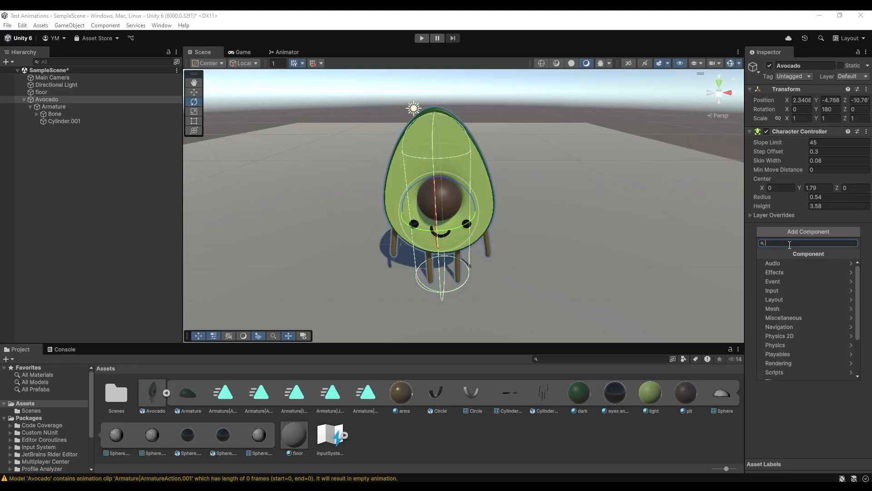
pyautogui.write('Controller')
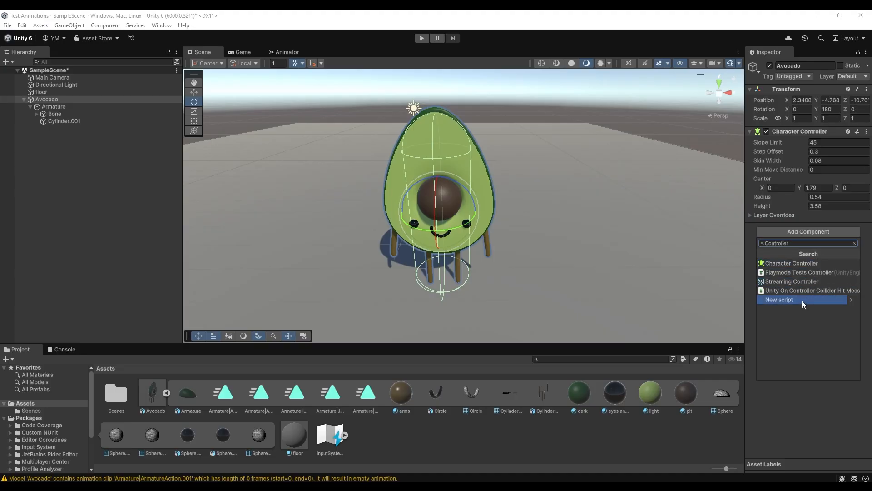
pyautogui.click(854, 302)
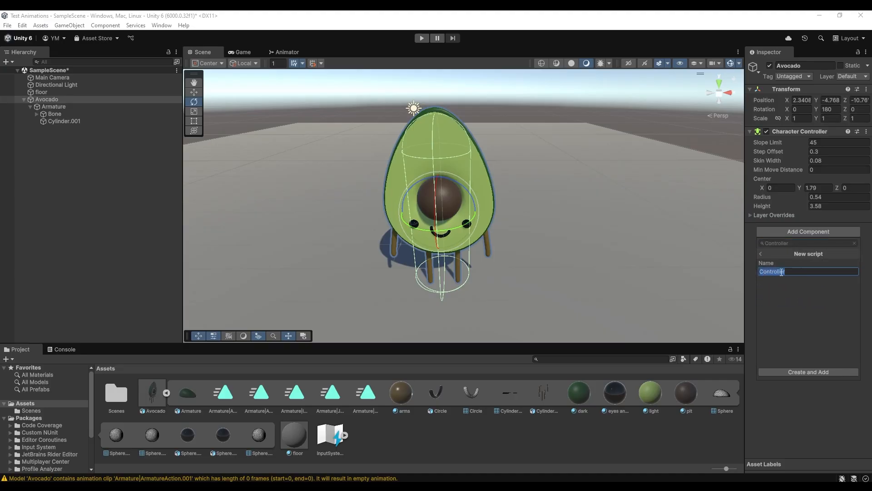
pyautogui.click(809, 372)
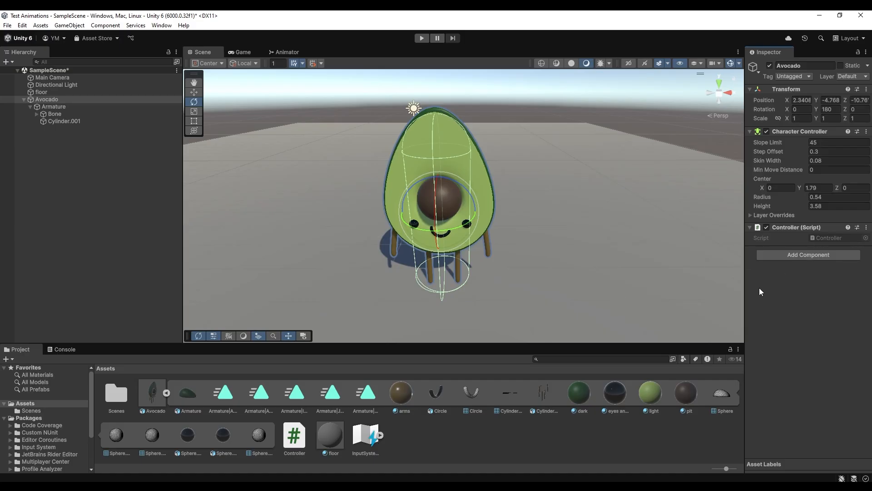
# Open the Controller script attached to the Avocado in the code editor
pyautogui.click(294, 438)
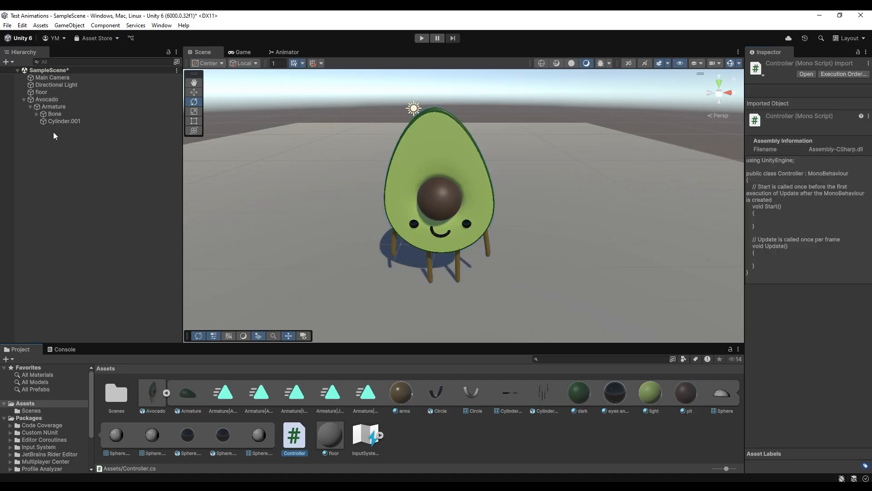
pyautogui.click(46, 99)
pyautogui.doubleClick(825, 238)
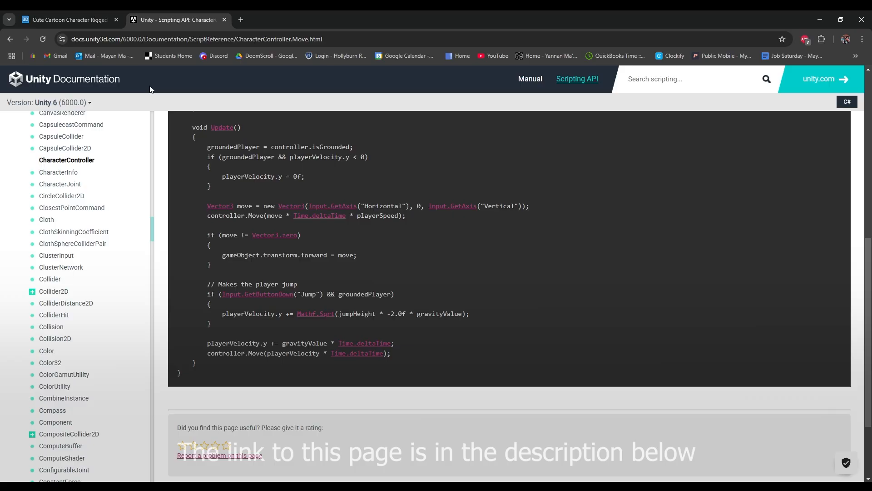
# Copy the full example script from the CharacterController.Move page of the Unity documentation in the browser
pyautogui.scroll(7, 227, 141)
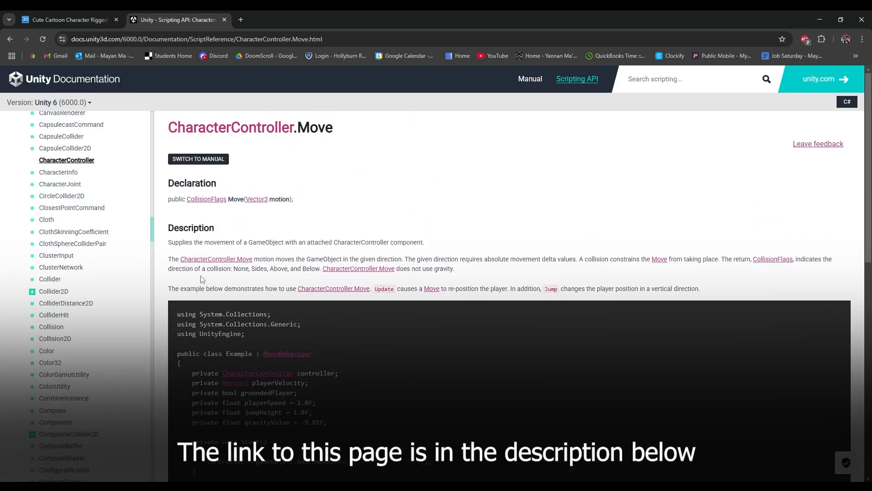
pyautogui.scroll(-2, 222, 291)
pyautogui.scroll(2, 216, 182)
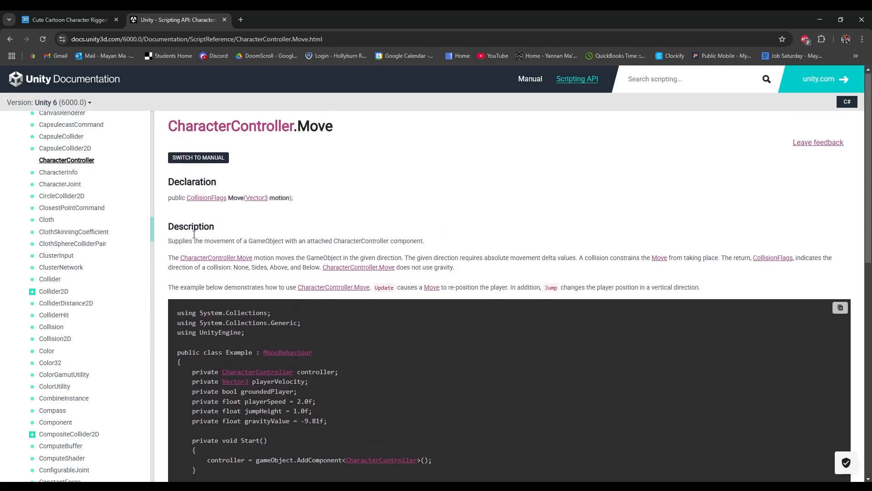
pyautogui.scroll(-4, 216, 182)
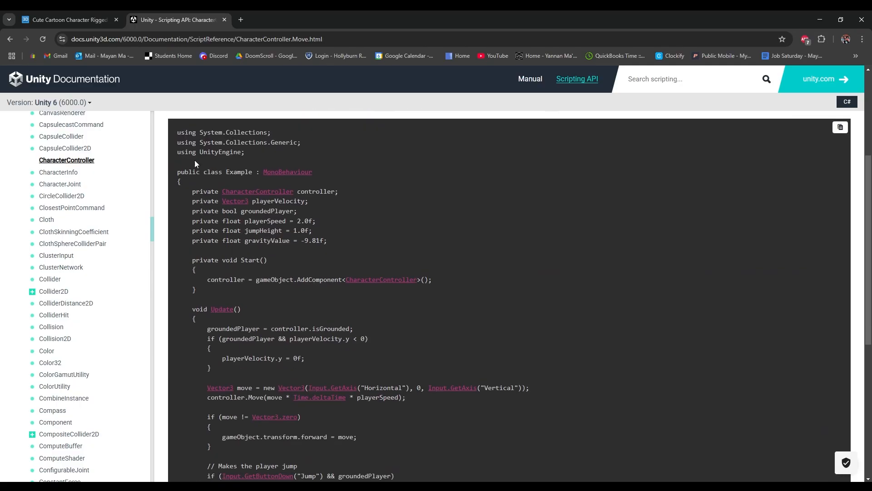
pyautogui.click(840, 127)
# Switch to Visual Studio, replace the entire content of Controller.cs with the copied example code and save the file
pyautogui.hotkey('alt', 'Tab')
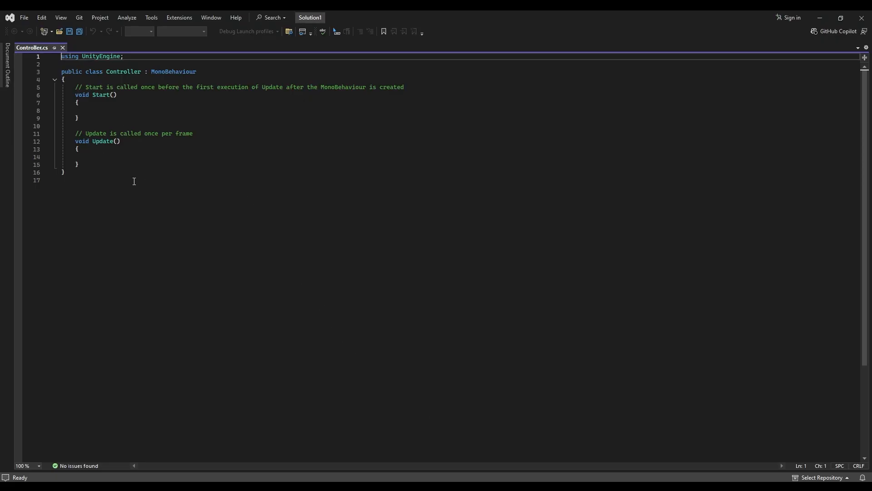
pyautogui.write('a')
pyautogui.doubleClick(129, 134)
pyautogui.moveTo(105, 182); pyautogui.dragTo(52, 55)
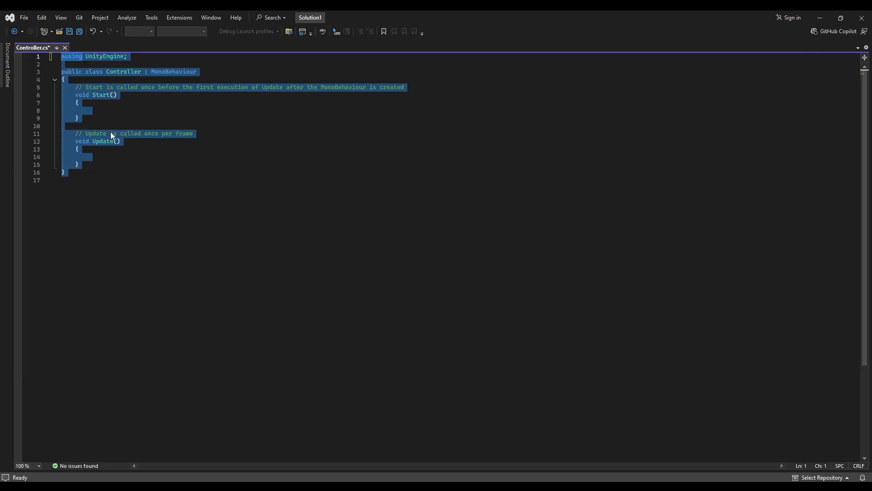
pyautogui.hotkey('ctrl', 'v')
pyautogui.hotkey('ctrl', 's')
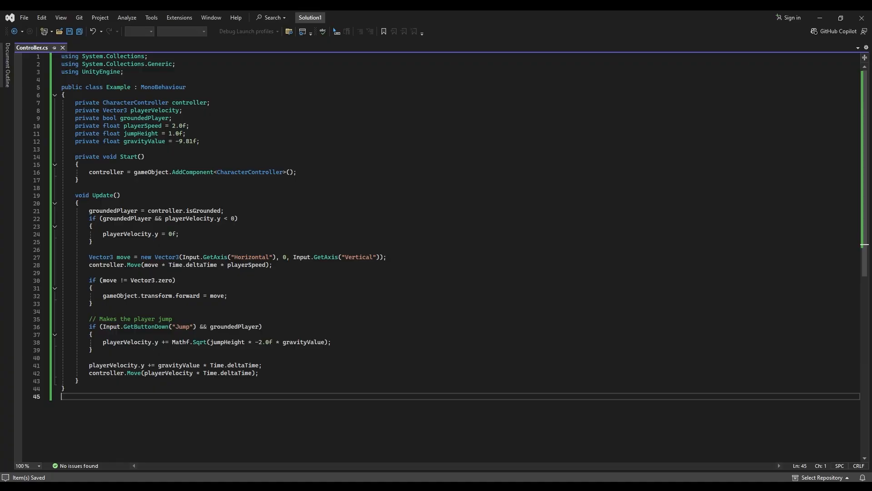
# Rename the class Example to Controller in Controller.cs so it matches the script name, and save the file
pyautogui.hotkey('alt', 'Tab')
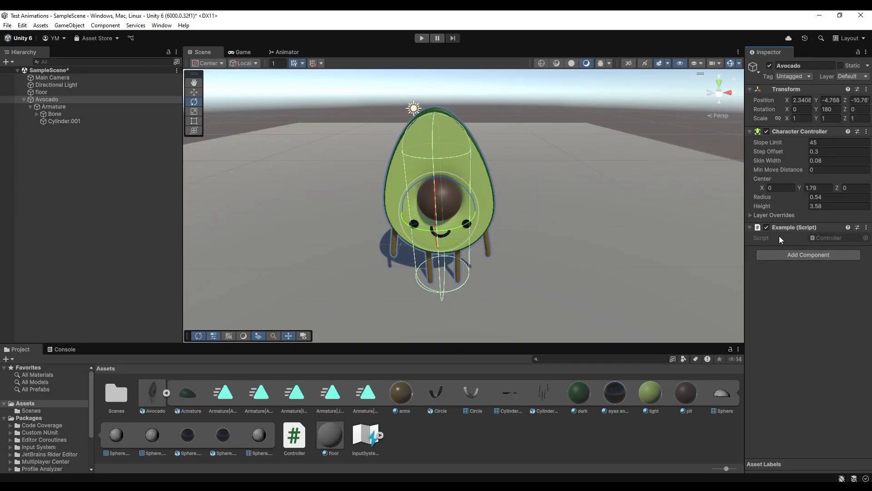
pyautogui.hotkey('alt', 'Tab')
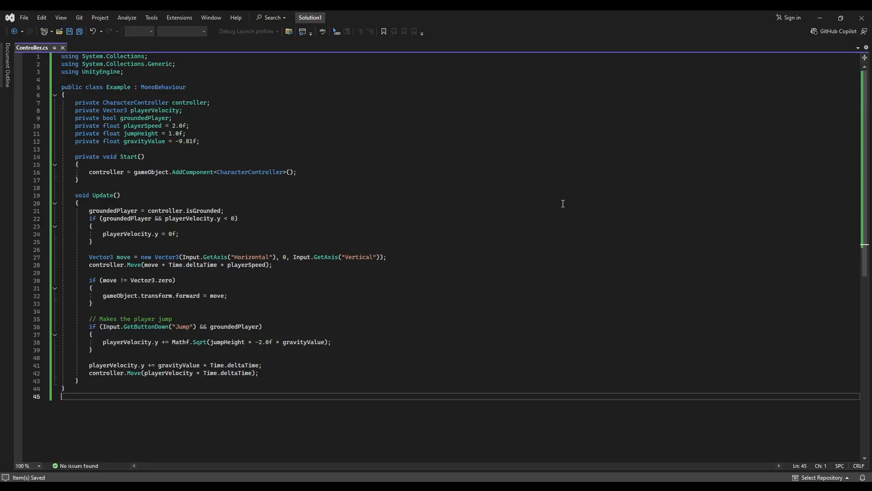
pyautogui.click(110, 87)
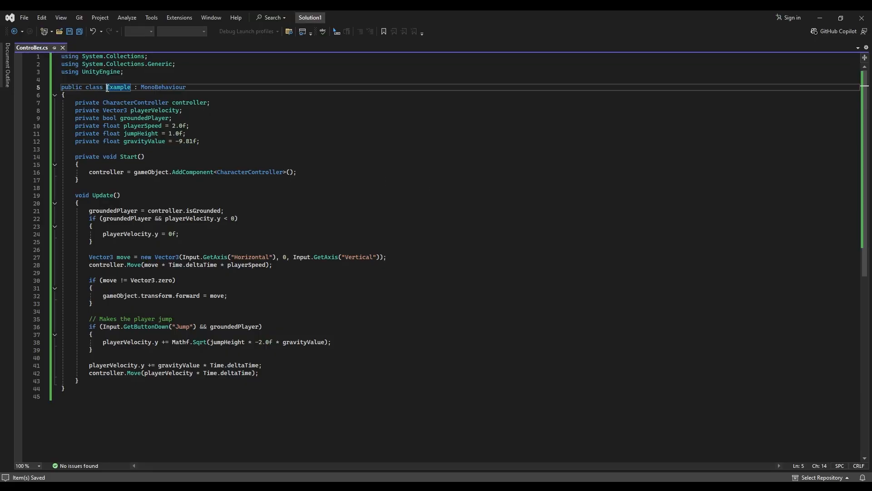
pyautogui.moveTo(107, 88); pyautogui.dragTo(129, 90)
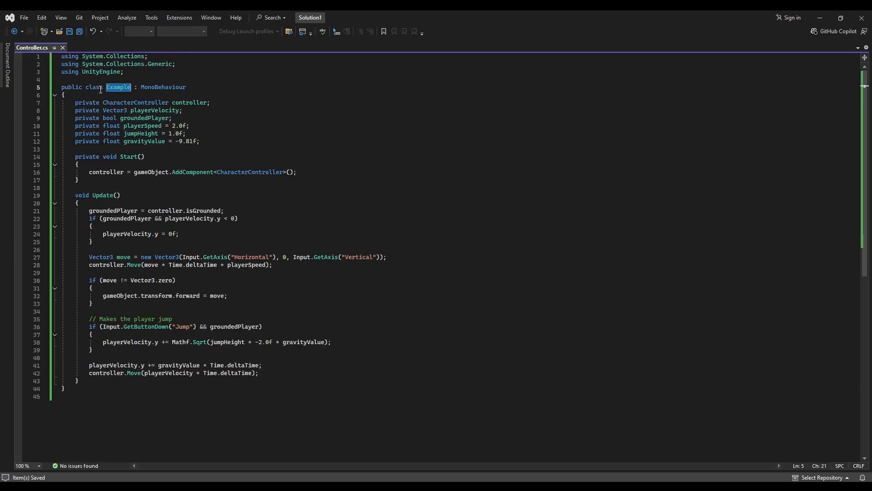
pyautogui.moveTo(107, 87); pyautogui.dragTo(129, 90)
pyautogui.press('BackSpace')
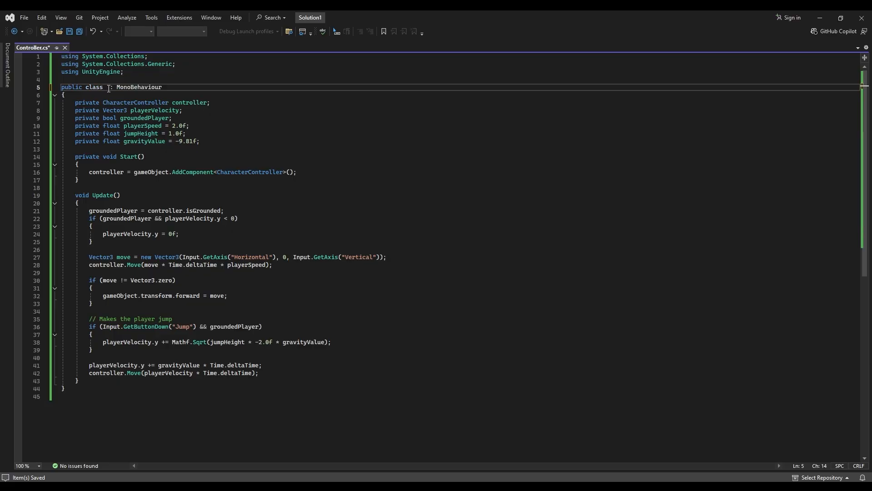
pyautogui.write('Controller')
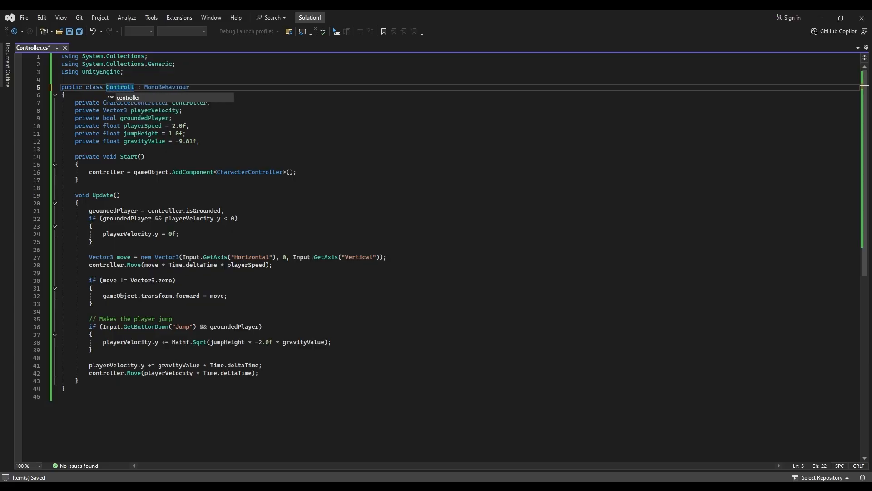
pyautogui.click(100, 94)
pyautogui.hotkey('ctrl', 's')
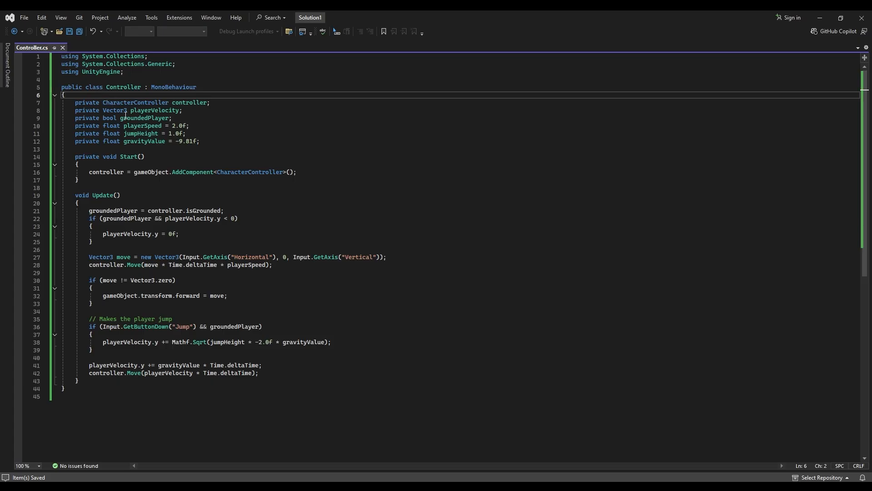
# Replace private with public in the declarations of playerVelocity, groundedPlayer, playerSpeed, jumpHeight and gravityValue, using find and replace
pyautogui.press('Up')
pyautogui.press('Up')
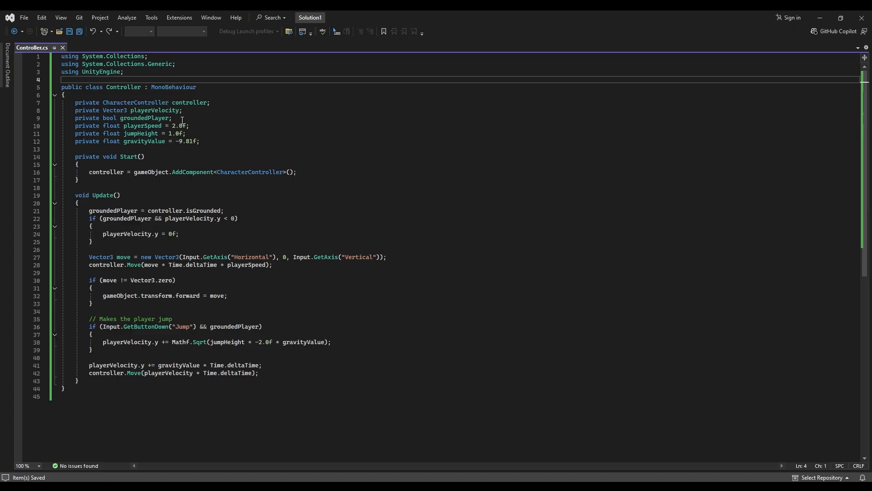
pyautogui.hotkey('ctrl', 'f')
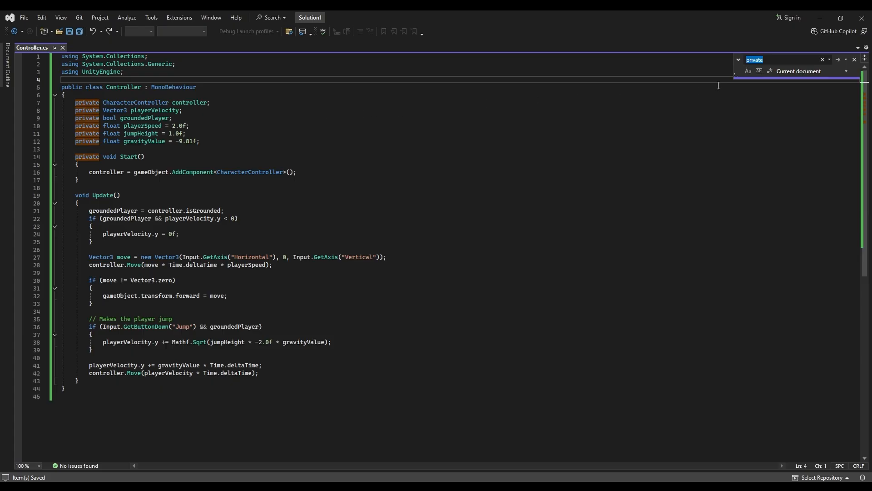
pyautogui.press('Return')
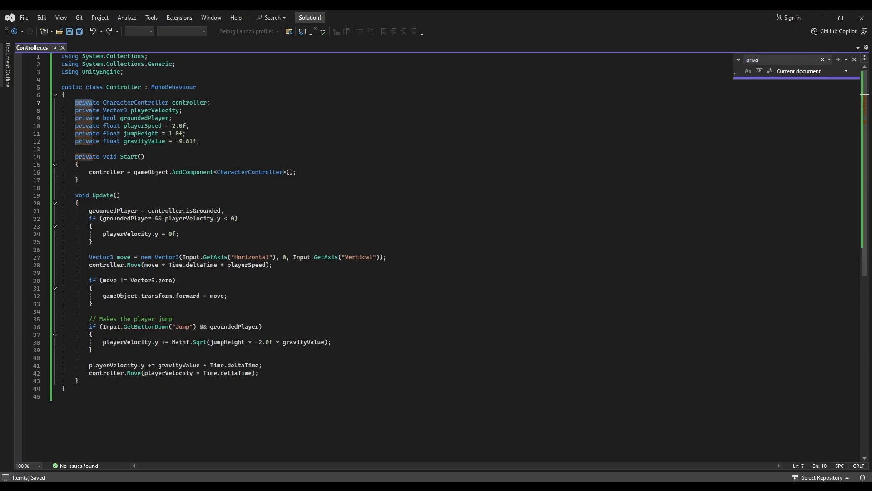
pyautogui.click(739, 59)
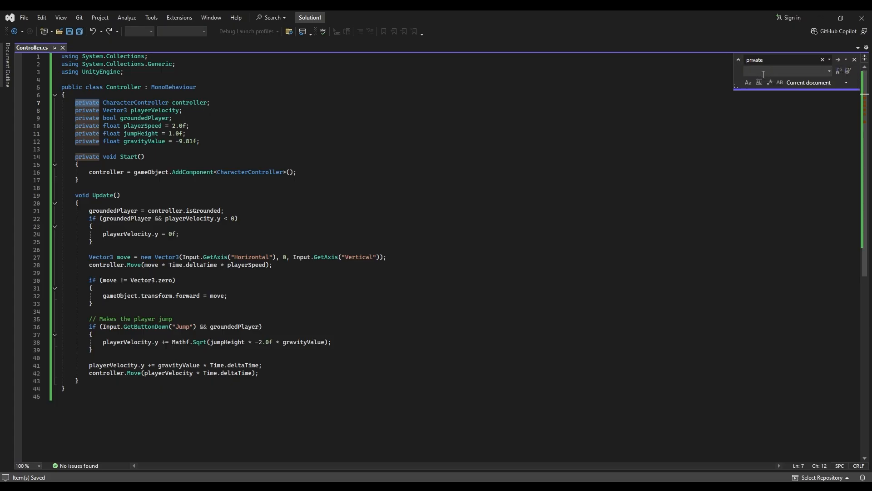
pyautogui.click(816, 71)
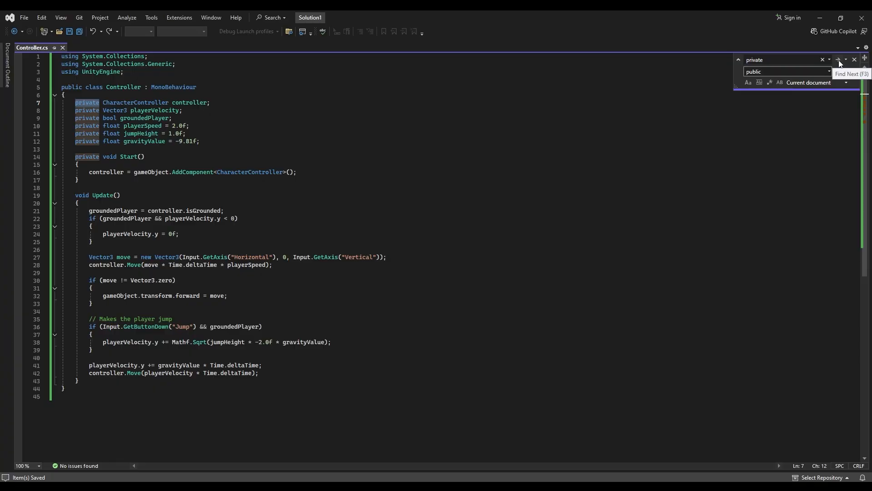
pyautogui.click(838, 60)
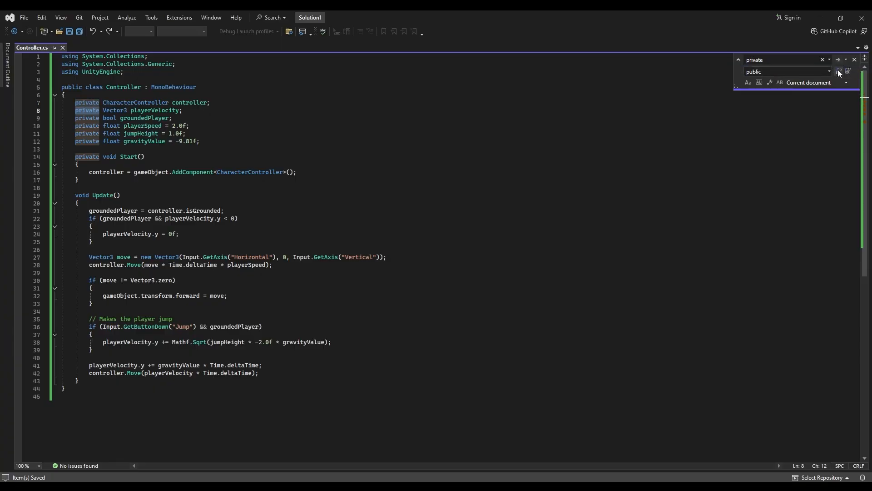
pyautogui.click(839, 72)
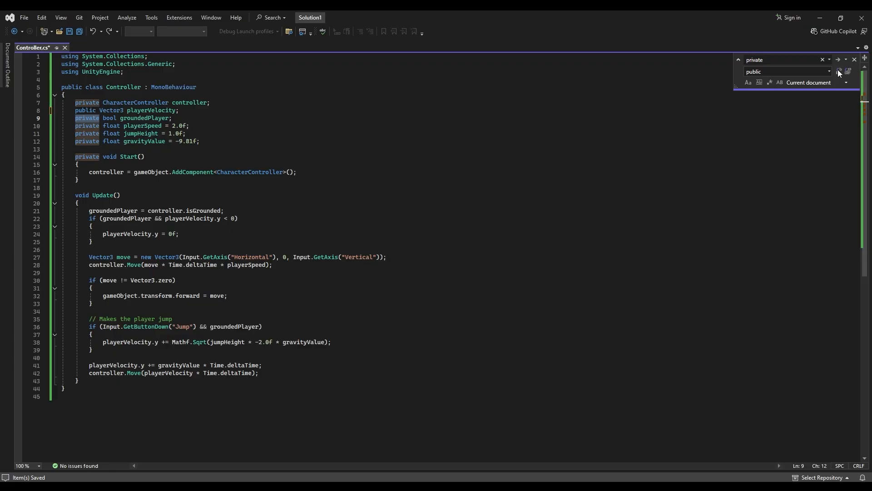
pyautogui.click(839, 72)
pyautogui.click(839, 72)
pyautogui.click(839, 72)
pyautogui.click(838, 71)
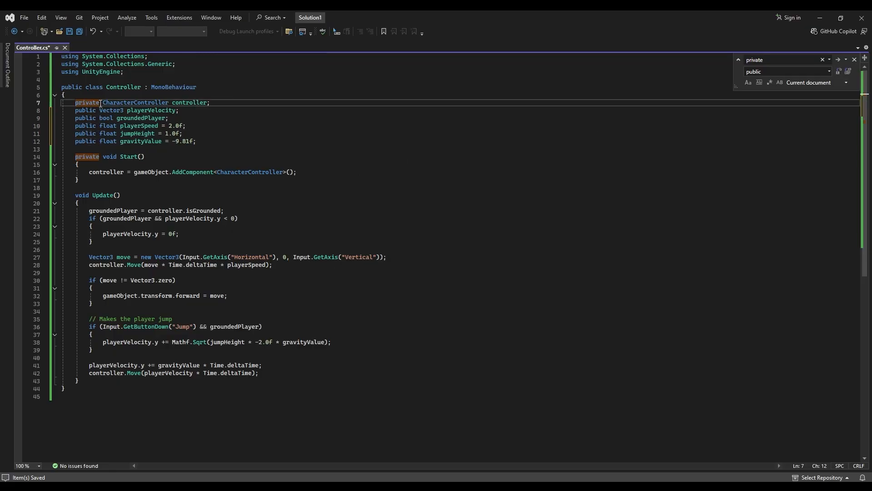
# Make the CharacterController controller field public as well and close find and replace
pyautogui.moveTo(100, 103); pyautogui.dragTo(76, 105)
pyautogui.write('public')
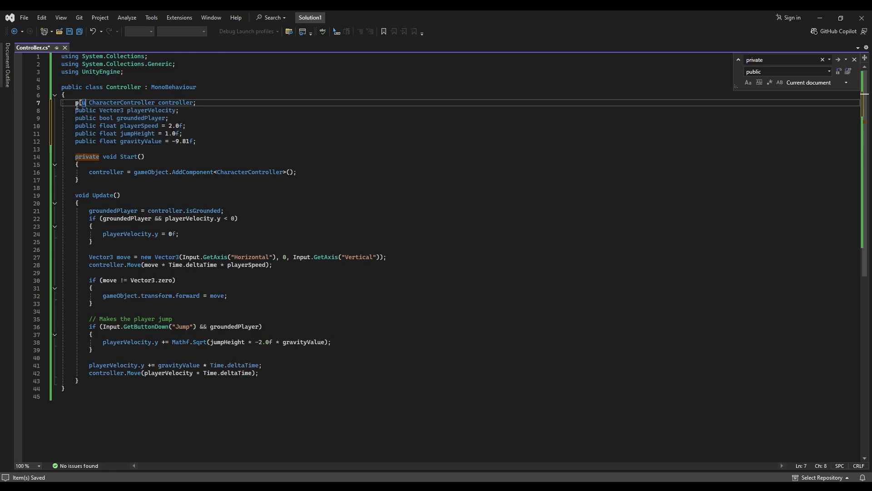
pyautogui.press('Escape')
# Delete the whole Start method, including the AddComponent<CharacterController> call, from Controller.cs
pyautogui.click(95, 181)
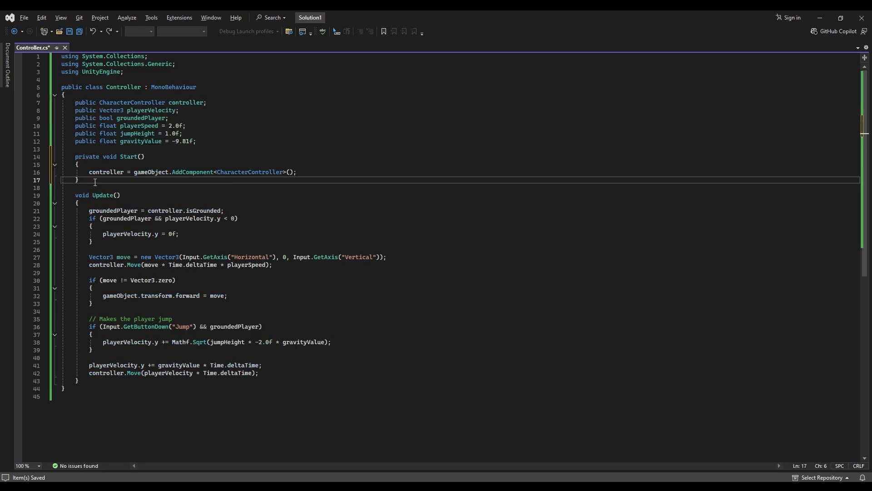
pyautogui.moveTo(90, 179); pyautogui.dragTo(74, 160)
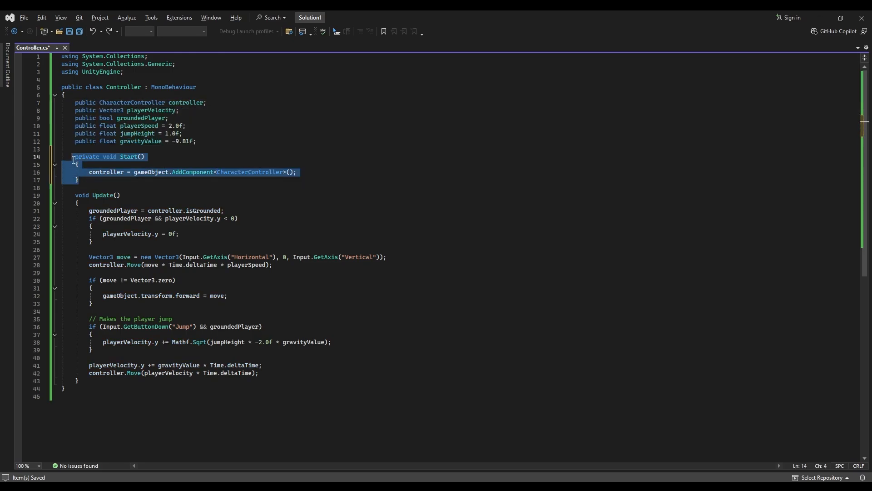
pyautogui.click(82, 181)
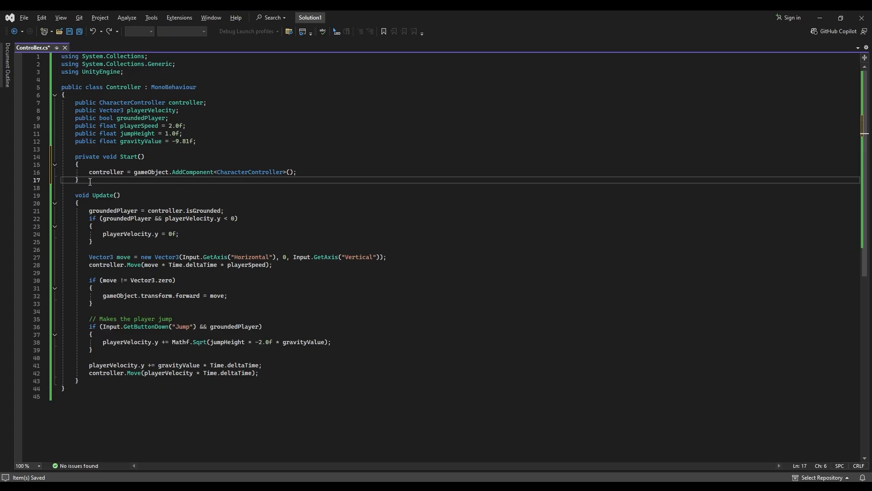
pyautogui.moveTo(90, 181); pyautogui.dragTo(51, 157)
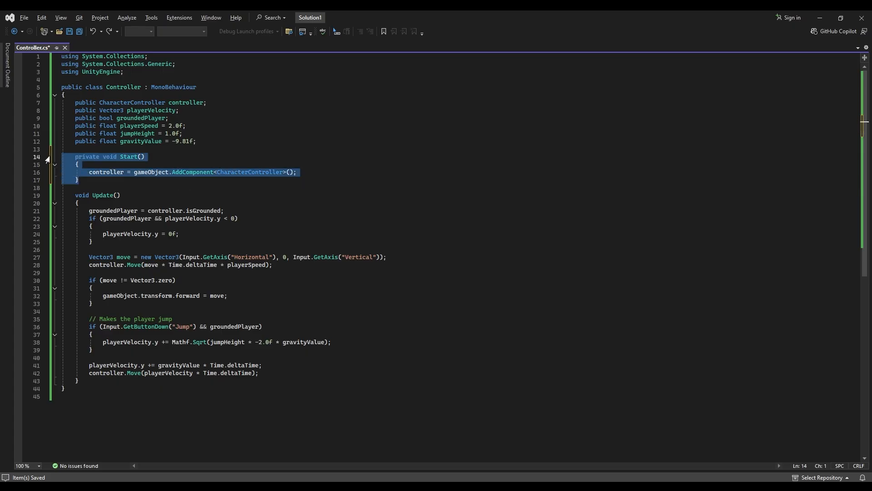
pyautogui.press('BackSpace')
pyautogui.press('BackSpace')
# Switch to Unity, enter Play mode and walk the avocado around the floor in all directions
pyautogui.hotkey('alt', 'Tab')
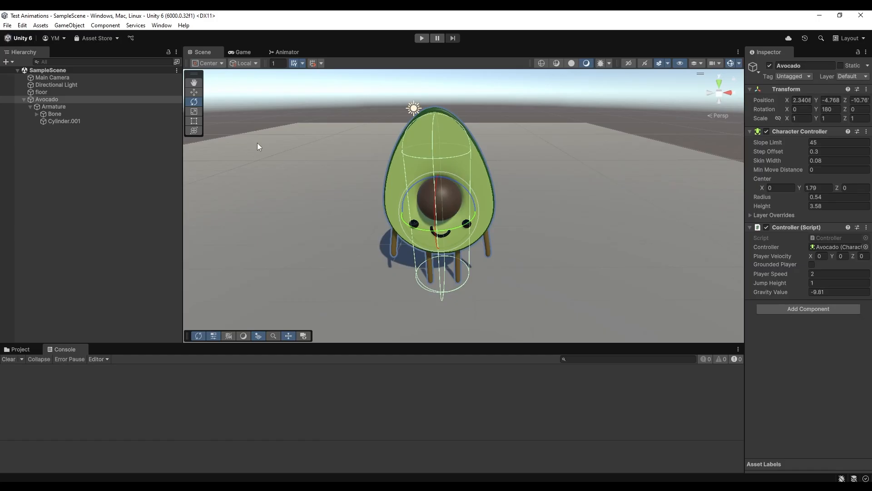
pyautogui.click(420, 40)
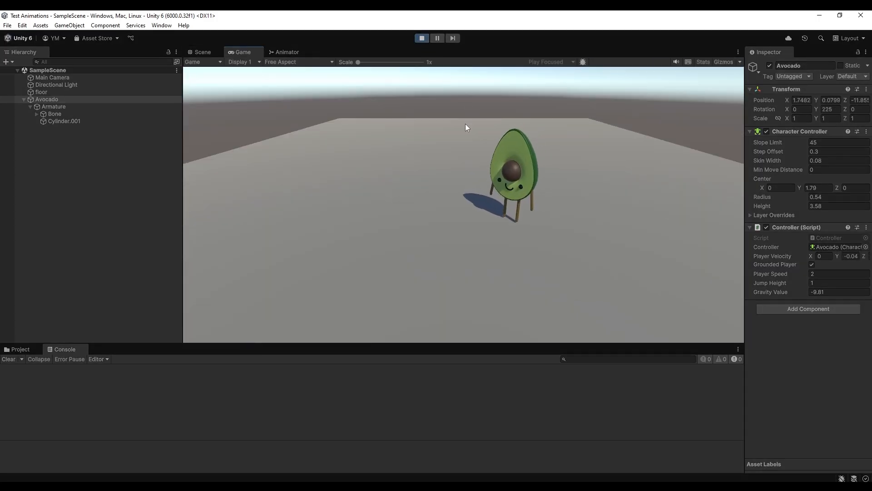
pyautogui.press('w')
pyautogui.press('d')
pyautogui.press('s')
pyautogui.press('a')
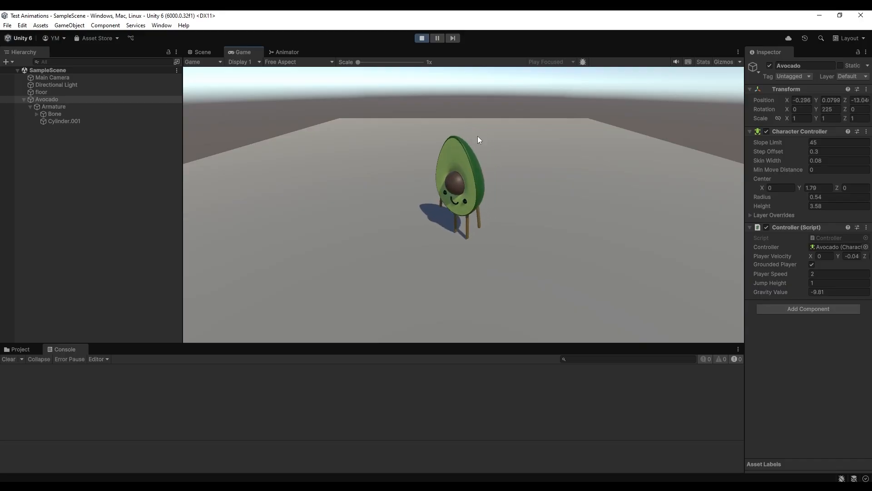
pyautogui.press('d')
pyautogui.press('w')
pyautogui.press('a')
pyautogui.press('s')
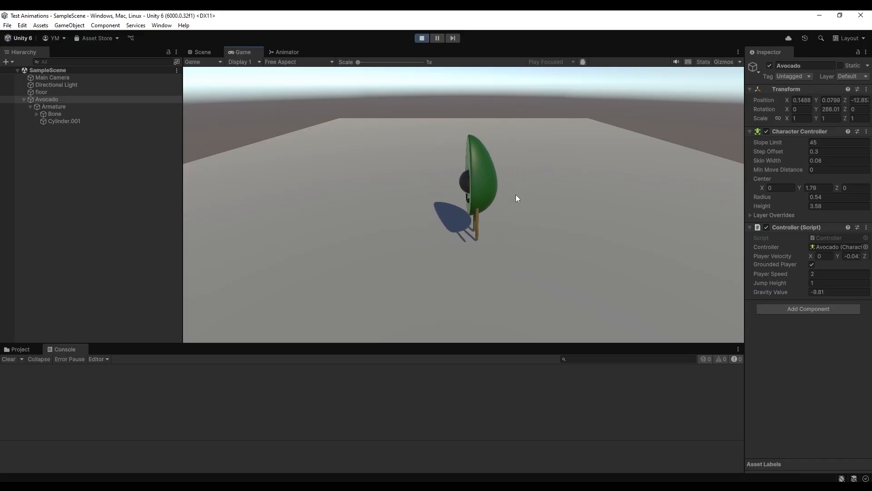
pyautogui.press('d')
pyautogui.press('w')
pyautogui.press('a')
pyautogui.press('s')
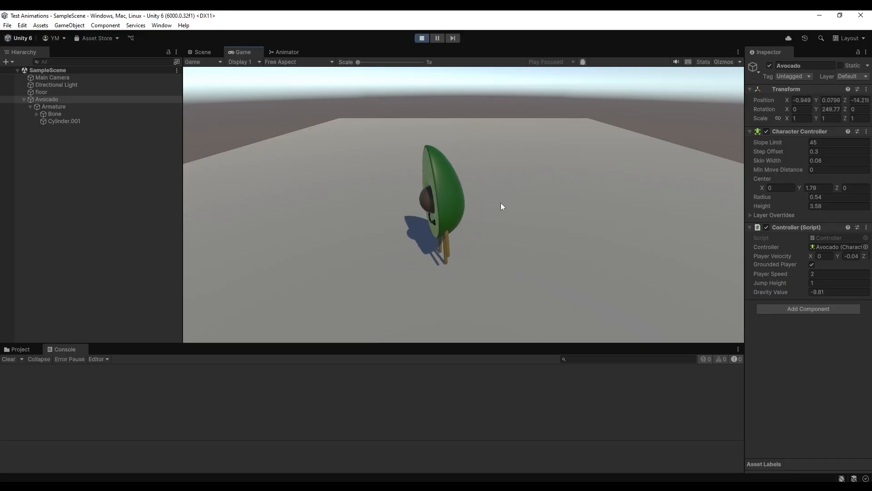
pyautogui.press('s')
pyautogui.press('w')
pyautogui.press('d')
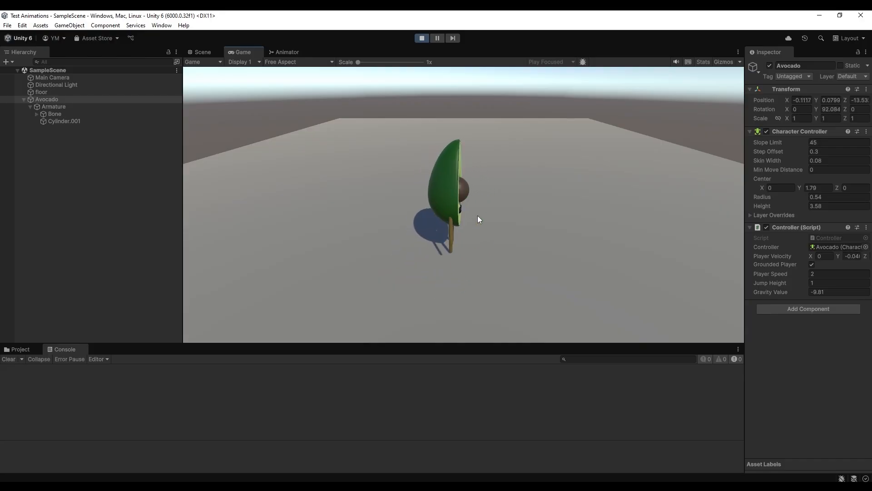
pyautogui.press('s')
pyautogui.press('a')
# Test the avocado's jump several times while walking and turning it in different directions
pyautogui.press('space')
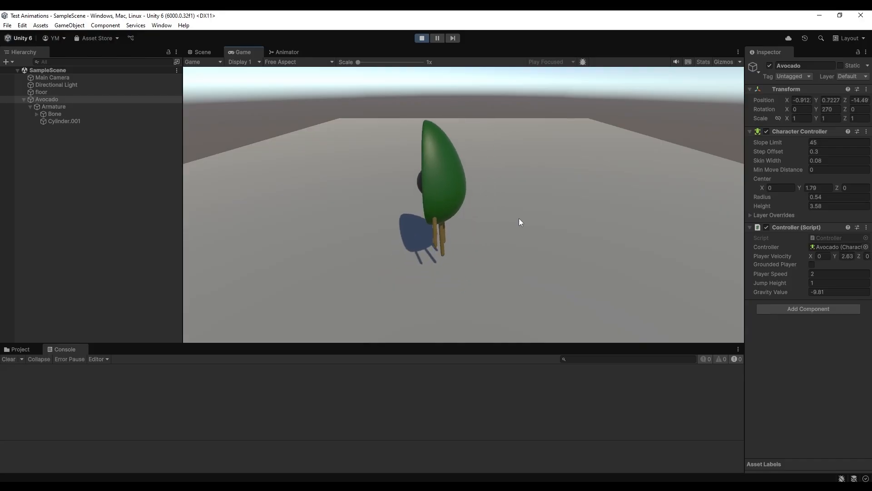
pyautogui.press('d')
pyautogui.press('space')
pyautogui.press('w')
pyautogui.press('a')
pyautogui.press('s')
pyautogui.press('d')
pyautogui.press('space')
pyautogui.press('w')
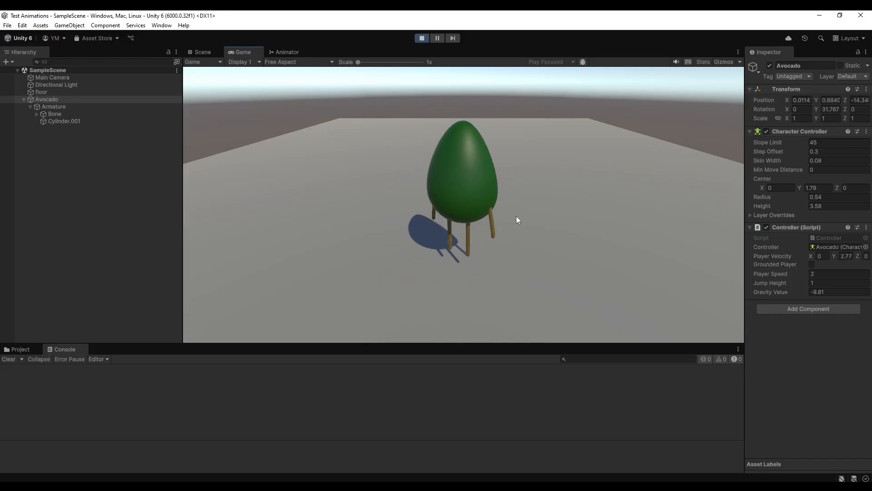
pyautogui.press('a')
pyautogui.press('s')
pyautogui.press('a')
pyautogui.press('w')
pyautogui.press('d')
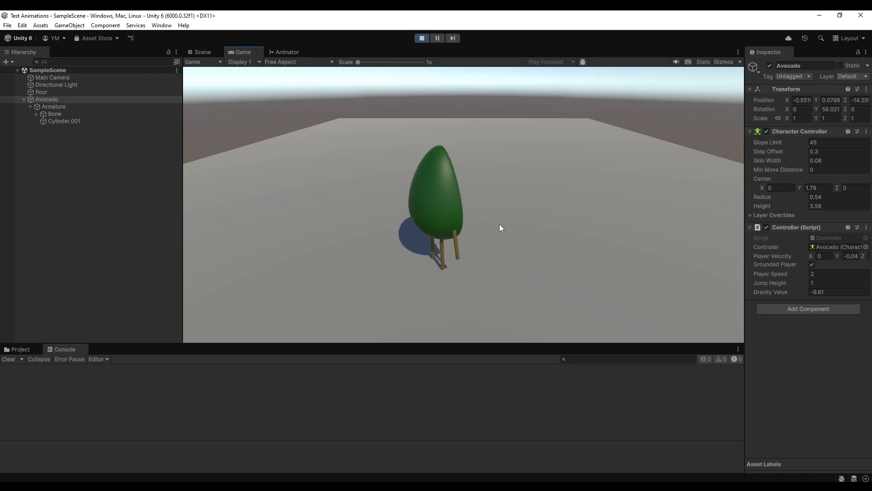
pyautogui.press('s')
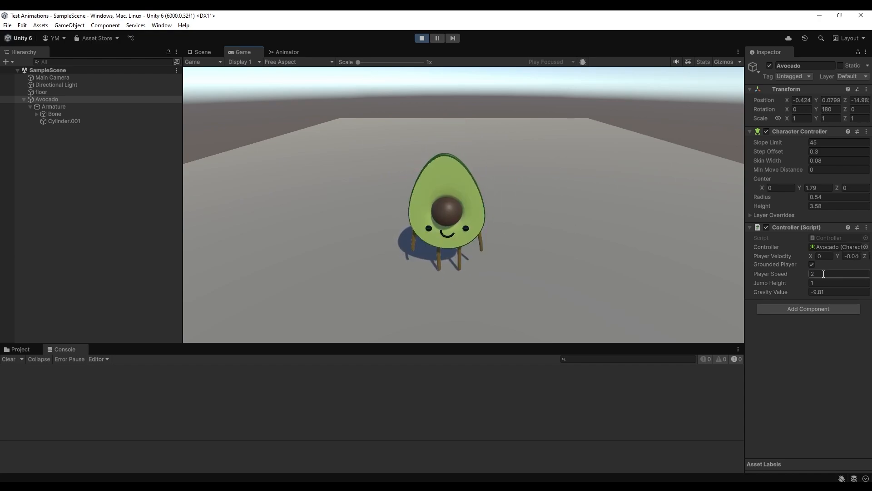
# While in Play mode, try a Player Speed of 5 and a Jump Height of 3 on the Controller script
pyautogui.click(824, 274)
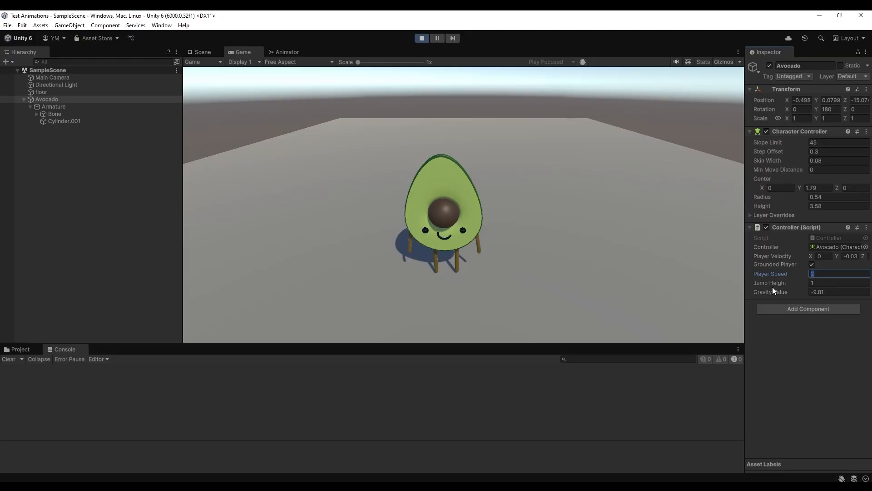
pyautogui.write('5')
pyautogui.click(825, 283)
pyautogui.click(585, 230)
# Test the faster walking and higher jumping of the avocado across the floor, and exit Play mode
pyautogui.press('w')
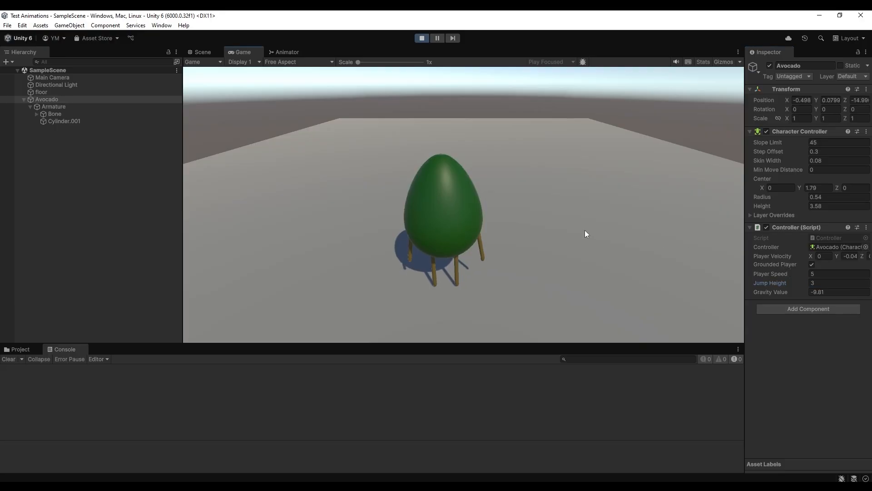
pyautogui.press('a')
pyautogui.press('d')
pyautogui.press('space')
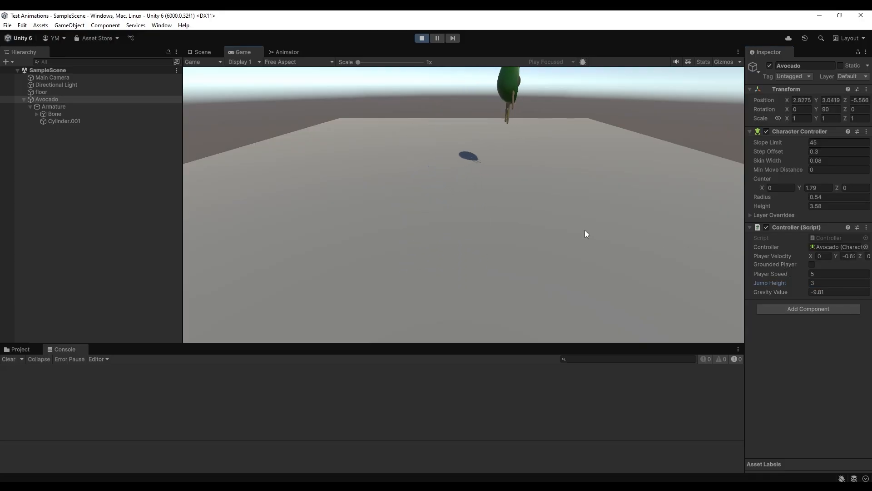
pyautogui.press('s')
pyautogui.press('a')
pyautogui.press('space')
pyautogui.press('s')
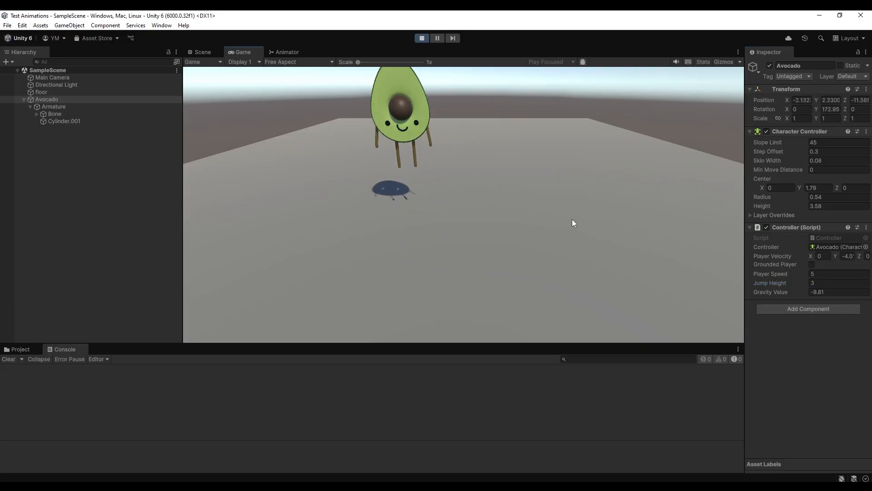
pyautogui.press('d')
pyautogui.press('w')
pyautogui.press('space')
pyautogui.press('a')
pyautogui.press('s')
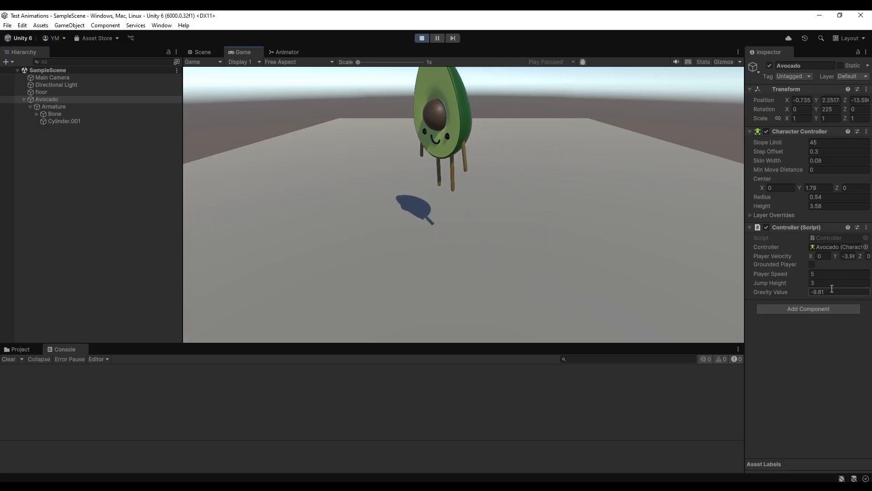
pyautogui.press('d')
pyautogui.press('w')
pyautogui.press('space')
pyautogui.press('a')
pyautogui.press('s')
pyautogui.press('d')
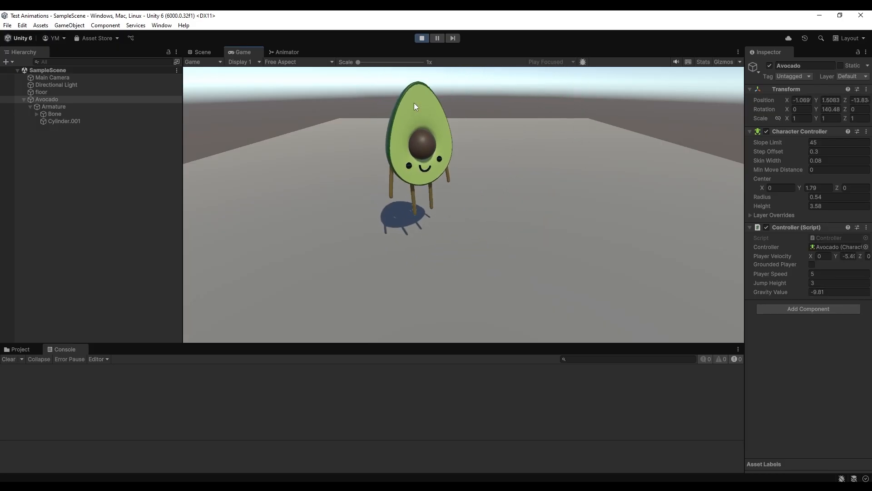
pyautogui.click(422, 38)
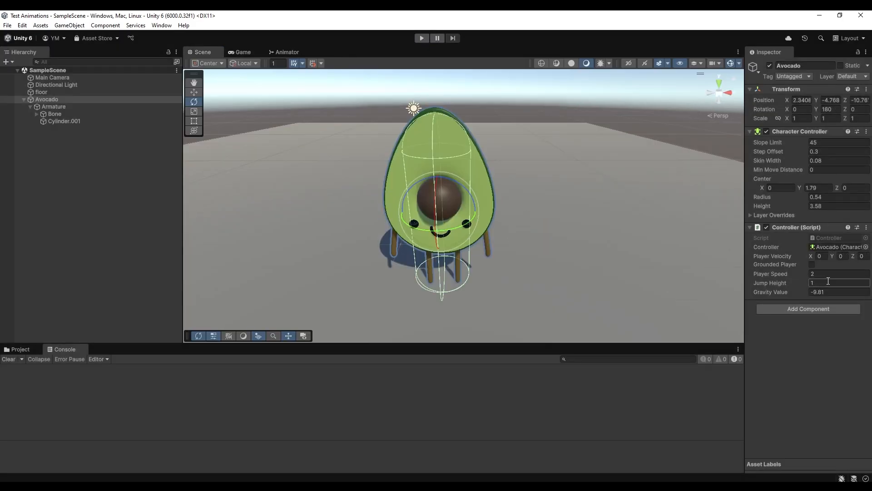
# Outside Play mode, set the Controller script's Player Speed to 5 and Jump Height to 2, and save the scene
pyautogui.click(812, 275)
pyautogui.write('3')
pyautogui.click(818, 284)
pyautogui.click(570, 242)
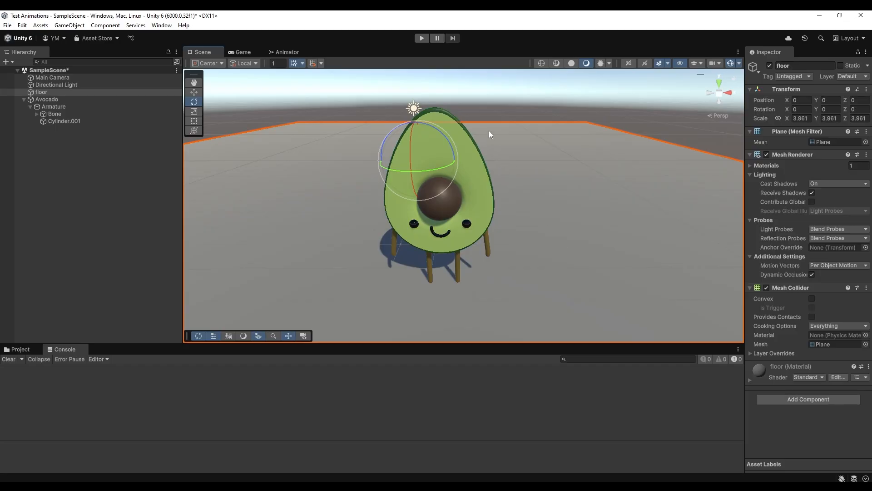
pyautogui.click(490, 113)
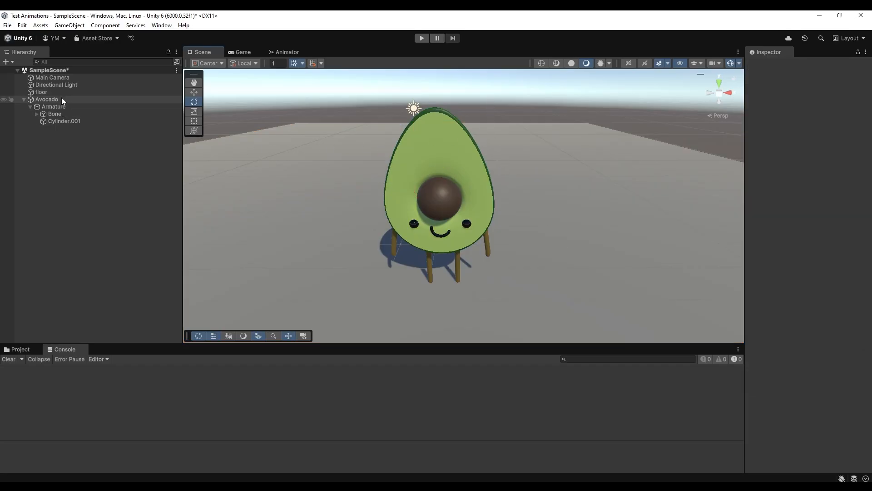
pyautogui.hotkey('ctrl', 's')
# Add an Animator component to the Avocado object
pyautogui.click(75, 93)
pyautogui.click(76, 98)
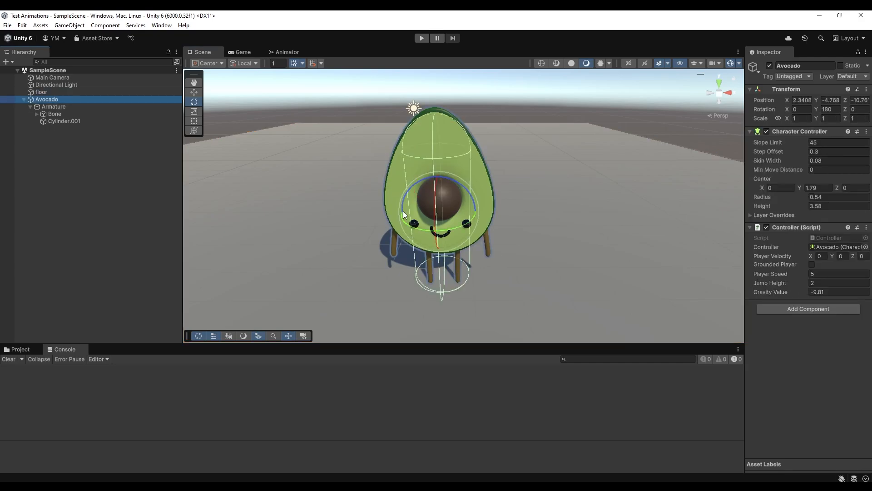
pyautogui.click(798, 312)
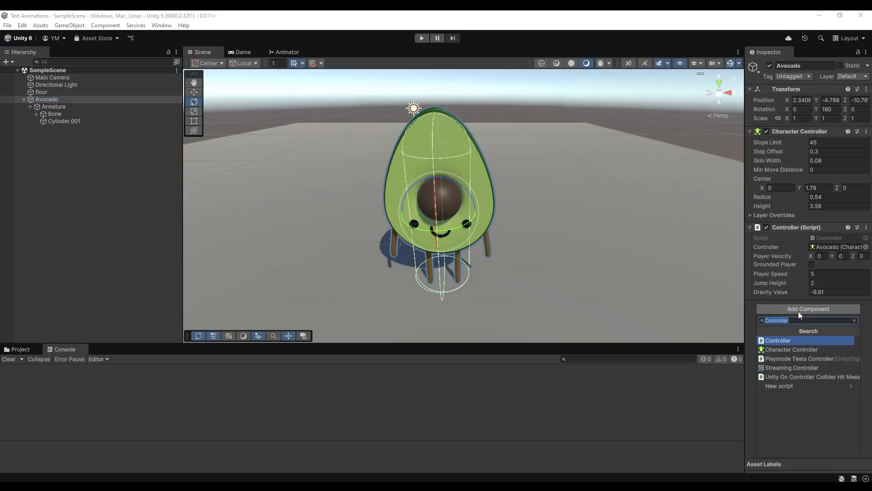
pyautogui.write('animator')
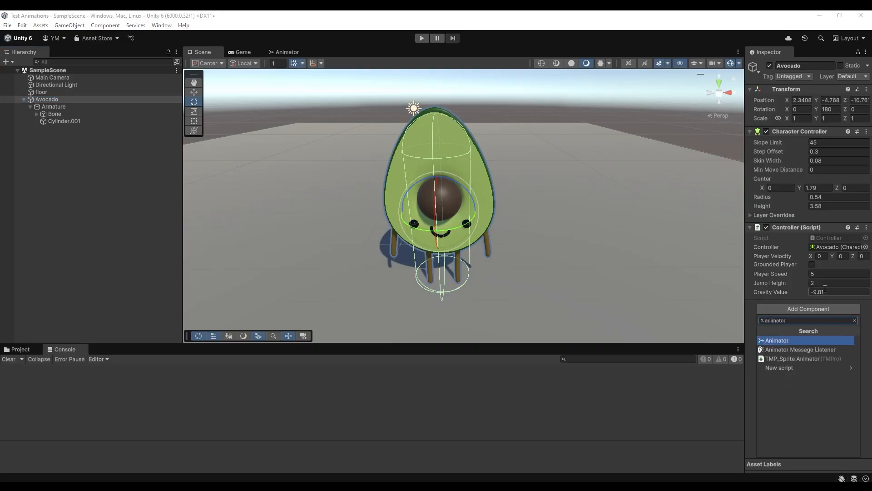
# Add an Animator component to the Avocado and create an Animator Controller asset named AvocadoAnimator in the Assets folder
pyautogui.click(786, 341)
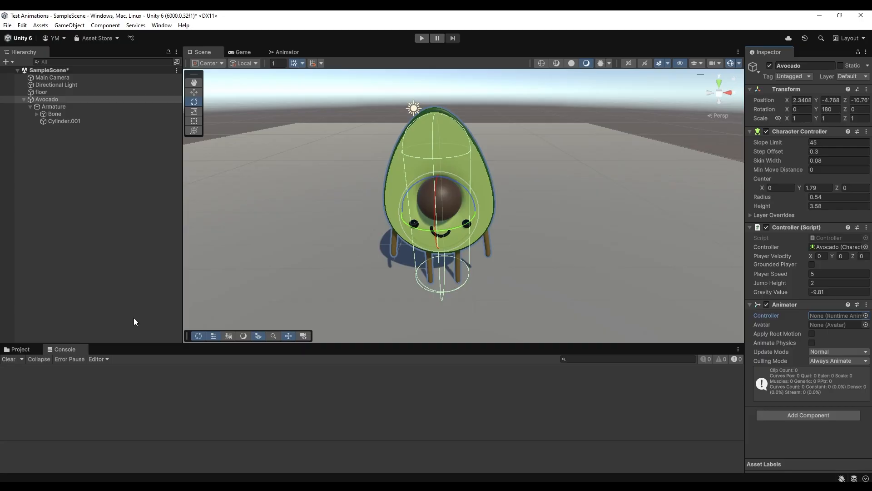
pyautogui.click(24, 349)
pyautogui.rightClick(414, 435)
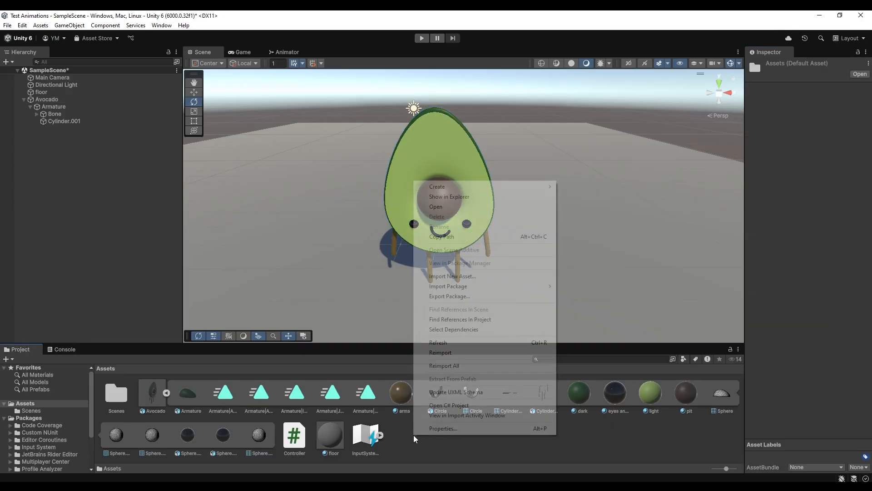
pyautogui.moveTo(492, 187)
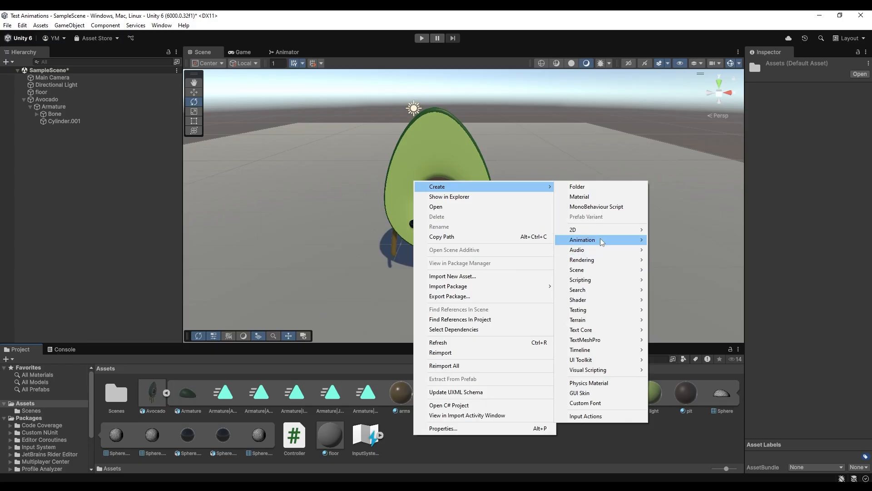
pyautogui.moveTo(631, 241)
pyautogui.click(682, 241)
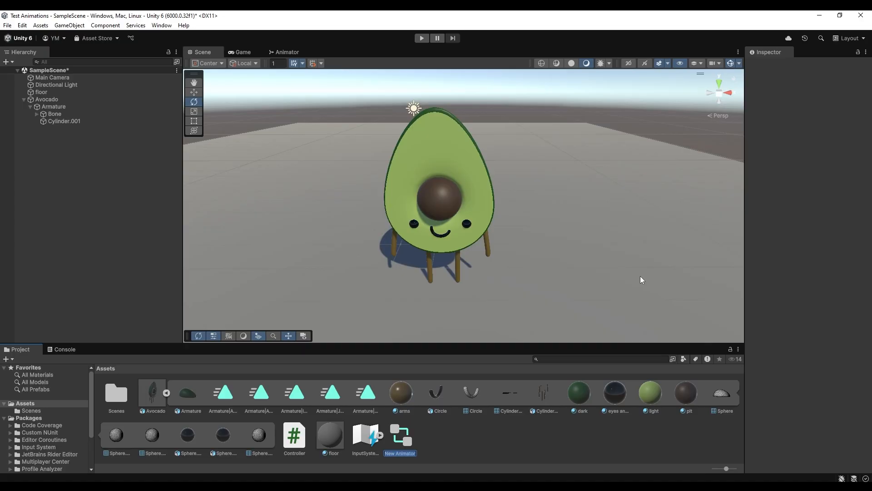
pyautogui.write('A')
pyautogui.write('vocadoAnim')
pyautogui.press('Return')
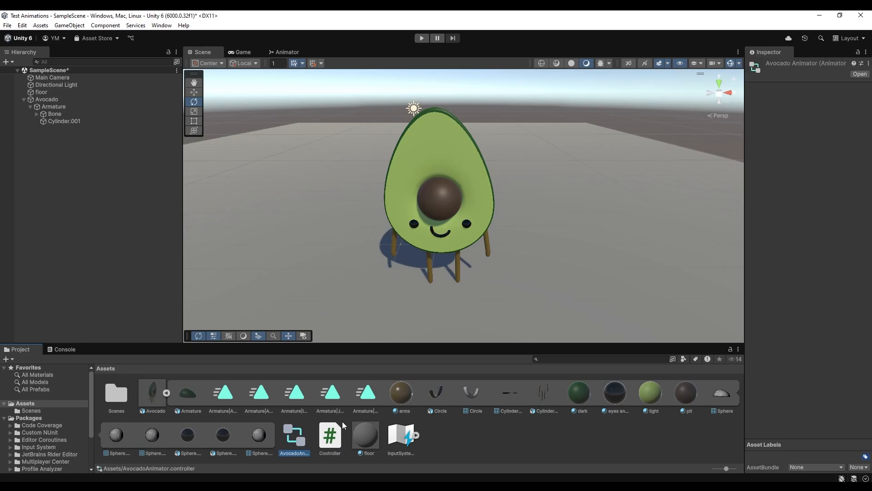
# Assign AvocadoAnimator as the controller of the Avocado's Animator component and open that controller for editing
pyautogui.click(47, 99)
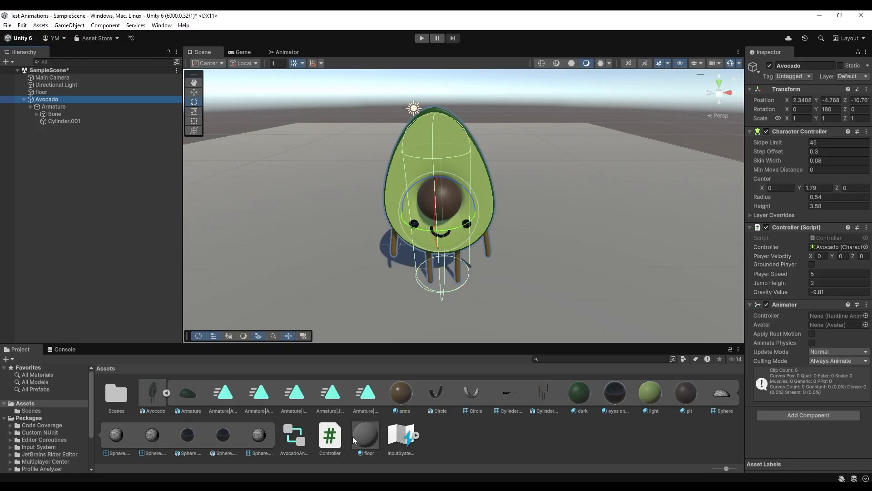
pyautogui.moveTo(294, 437); pyautogui.dragTo(823, 316)
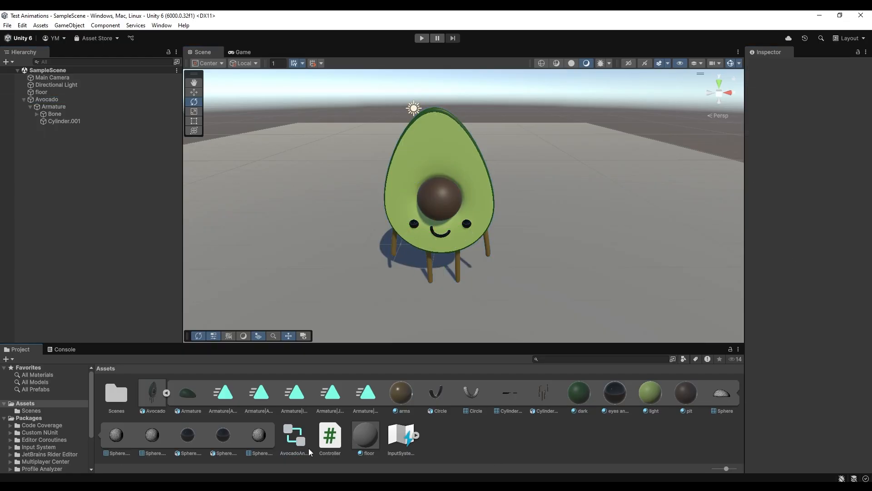
pyautogui.click(295, 437)
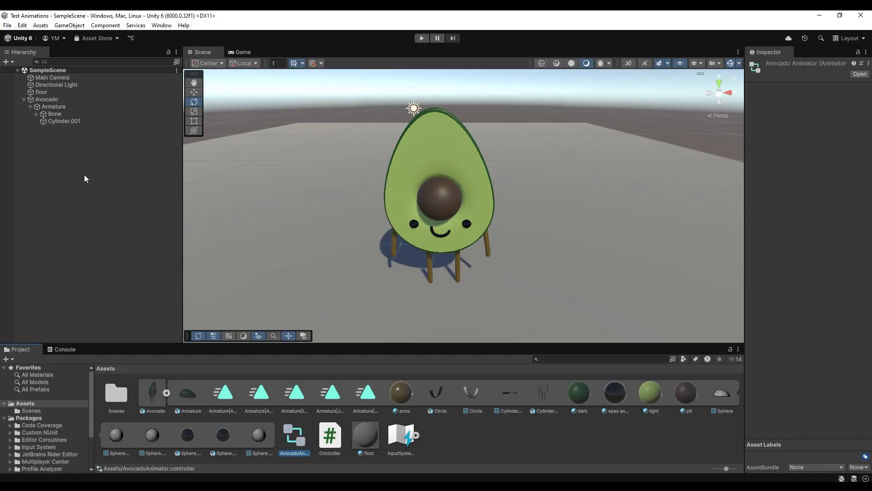
pyautogui.click(71, 102)
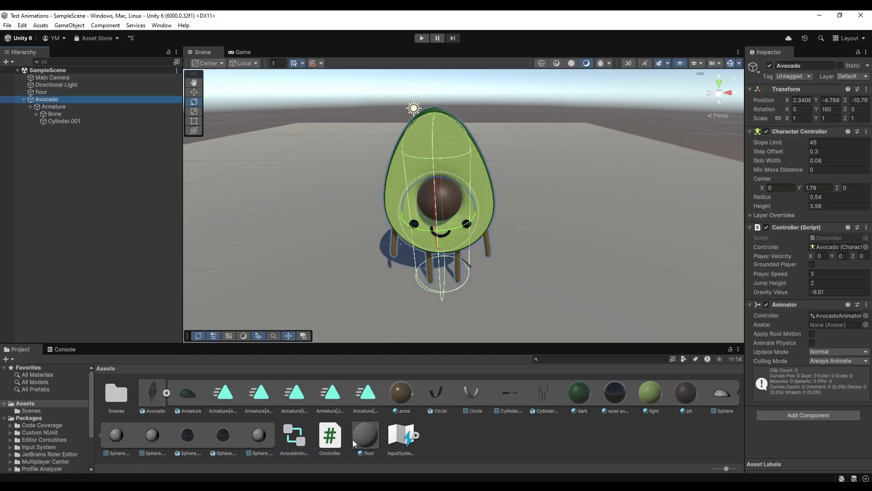
pyautogui.click(298, 438)
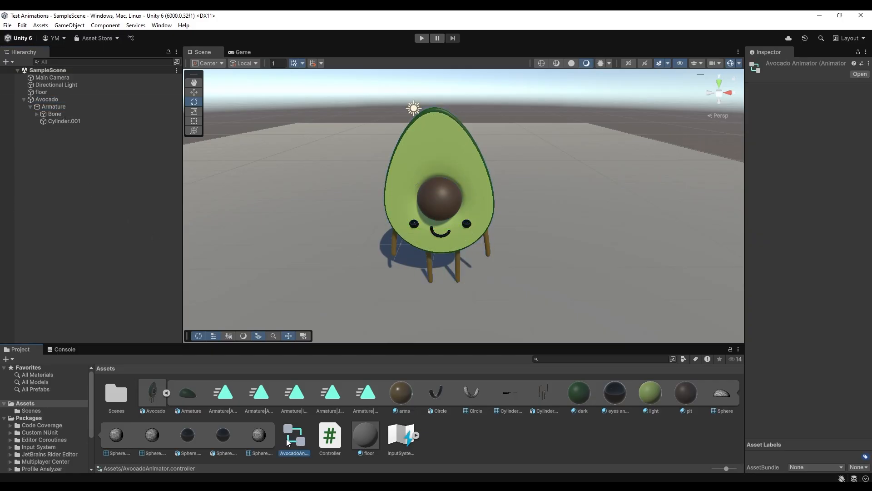
pyautogui.doubleClick(288, 442)
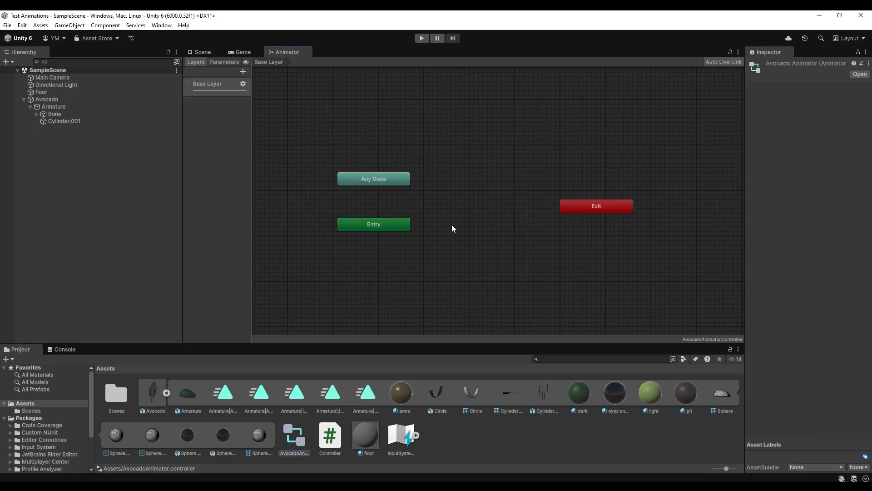
# Examine the properties of the Entry and Any State nodes in the controller's base layer
pyautogui.click(387, 226)
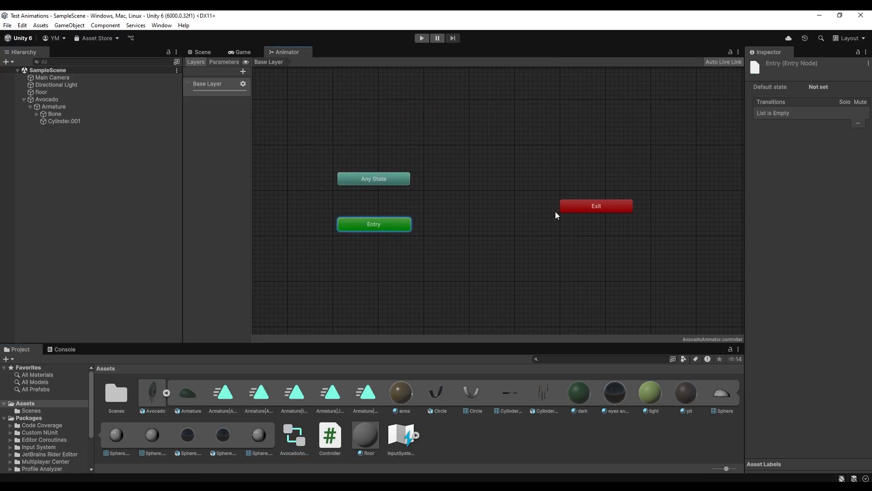
pyautogui.click(371, 181)
pyautogui.click(429, 238)
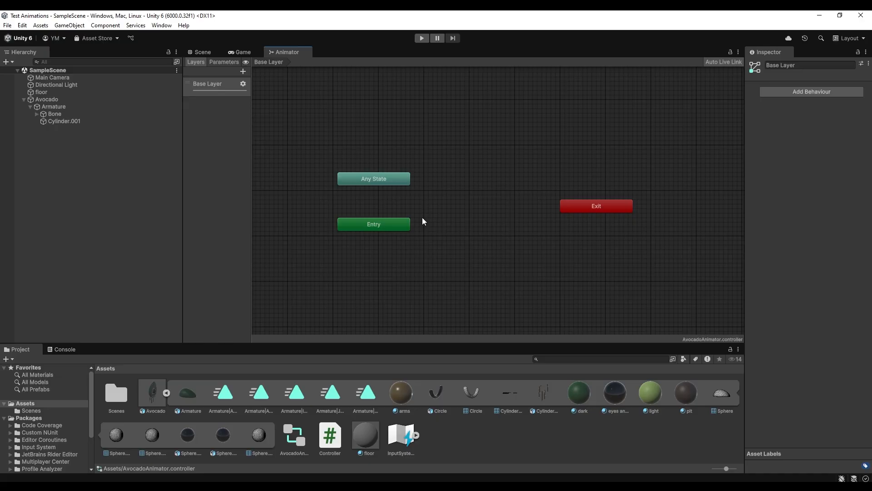
pyautogui.click(383, 229)
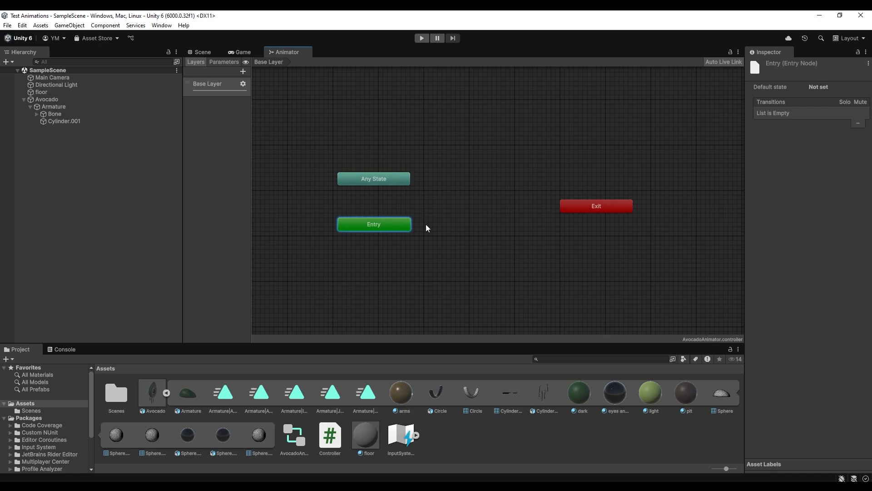
pyautogui.click(483, 249)
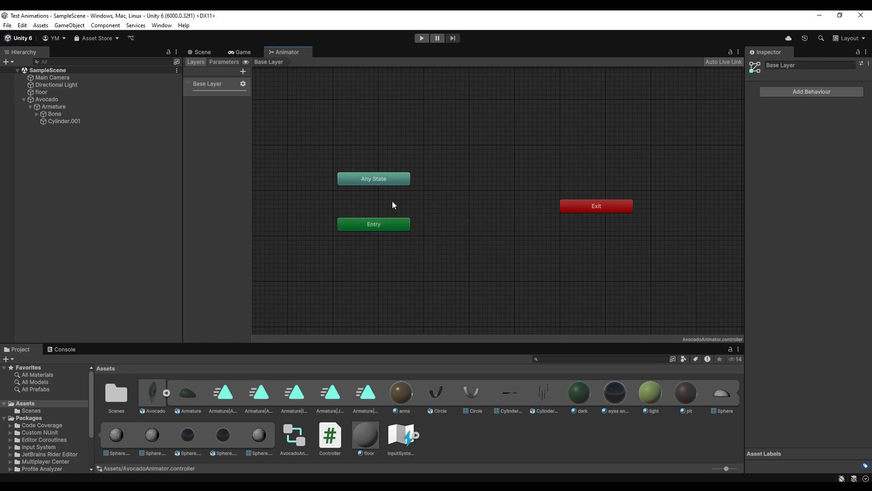
pyautogui.click(368, 182)
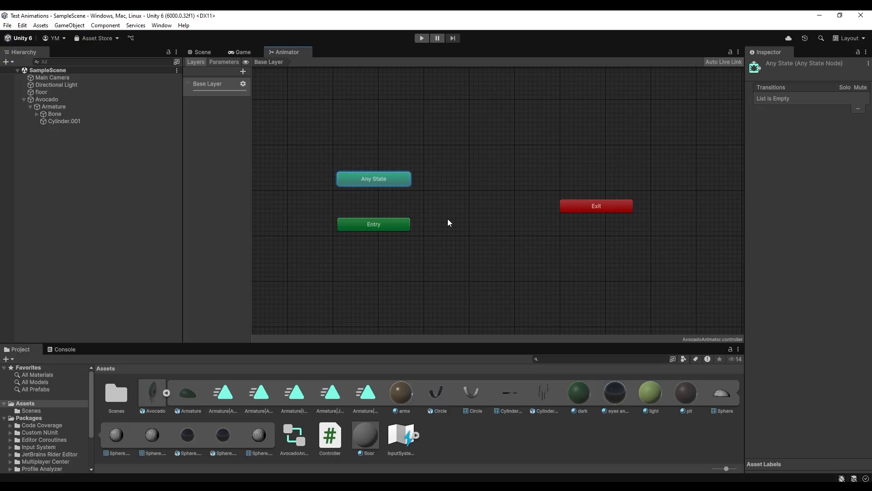
pyautogui.click(438, 228)
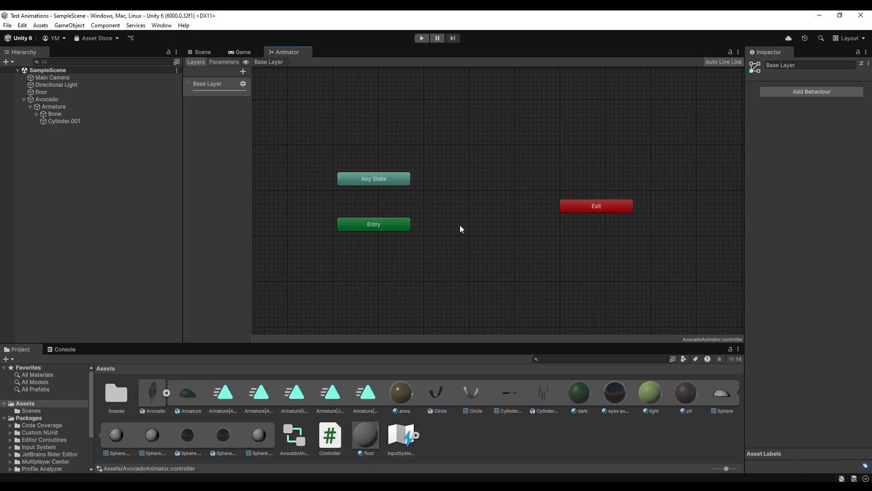
# Create a state from a new blend tree beside the Entry node and name it Movement
pyautogui.rightClick(461, 228)
pyautogui.moveTo(496, 231)
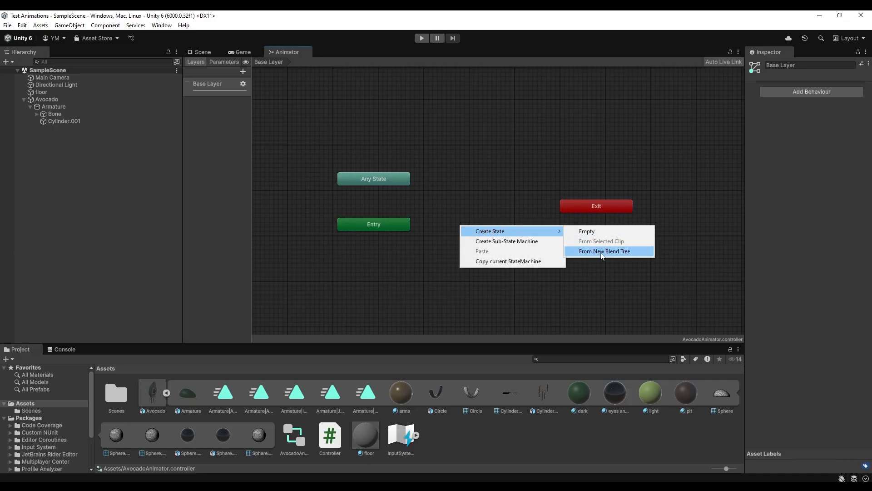
pyautogui.click(596, 251)
pyautogui.click(489, 231)
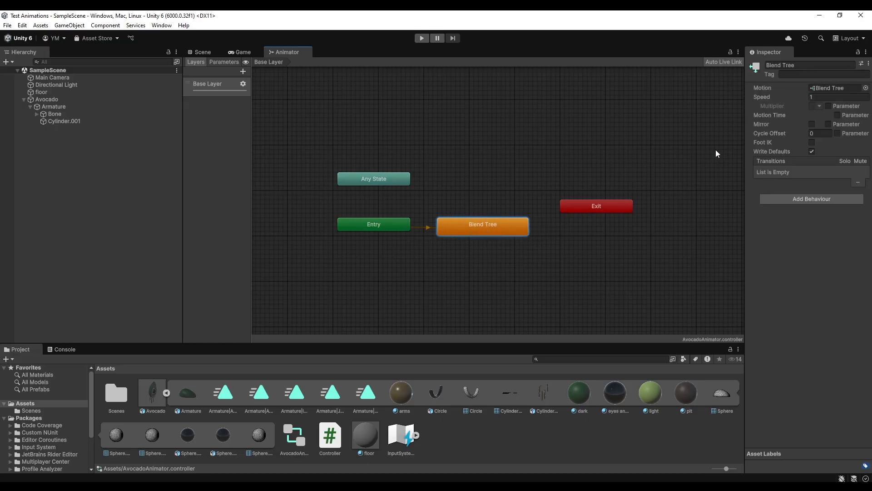
pyautogui.click(794, 65)
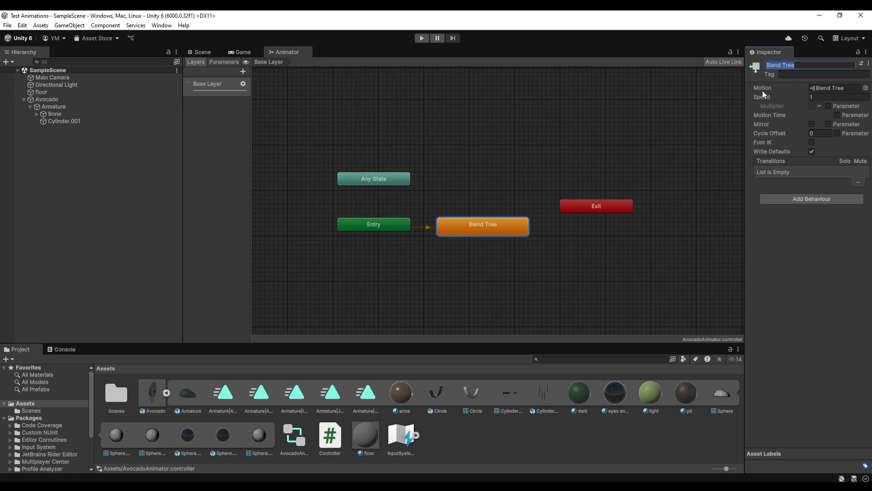
pyautogui.write('Movement')
# Open the Movement blend tree and add two motion fields to its Blend Tree node
pyautogui.doubleClick(479, 233)
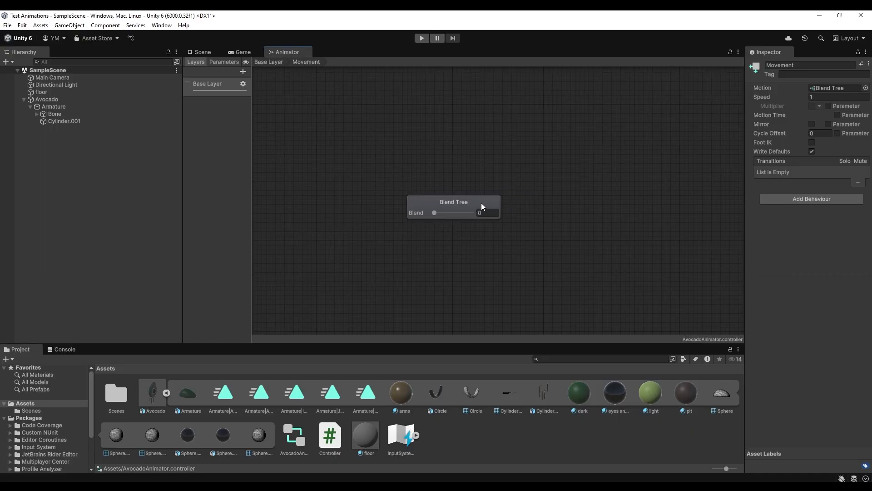
pyautogui.click(483, 206)
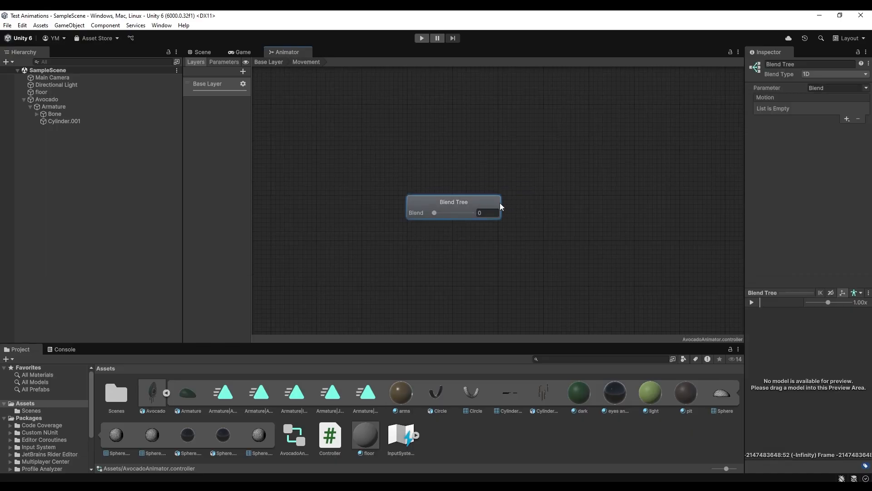
pyautogui.click(847, 120)
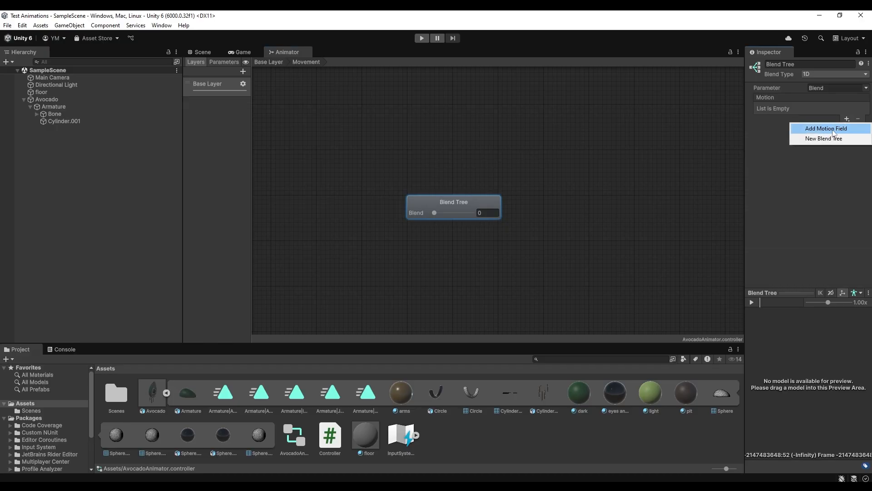
pyautogui.click(834, 129)
pyautogui.click(846, 119)
pyautogui.click(824, 130)
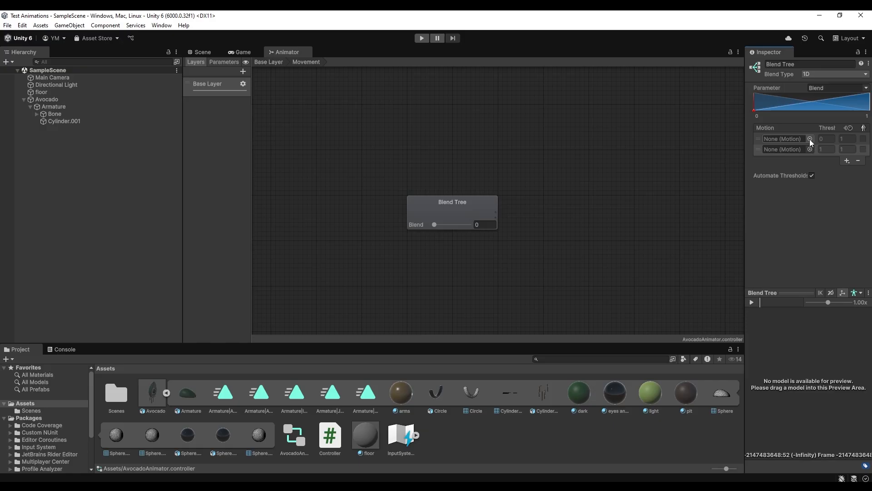
# Assign the Armature|Idle clip to the first motion field and the Armature|Walk clip to the second
pyautogui.click(810, 139)
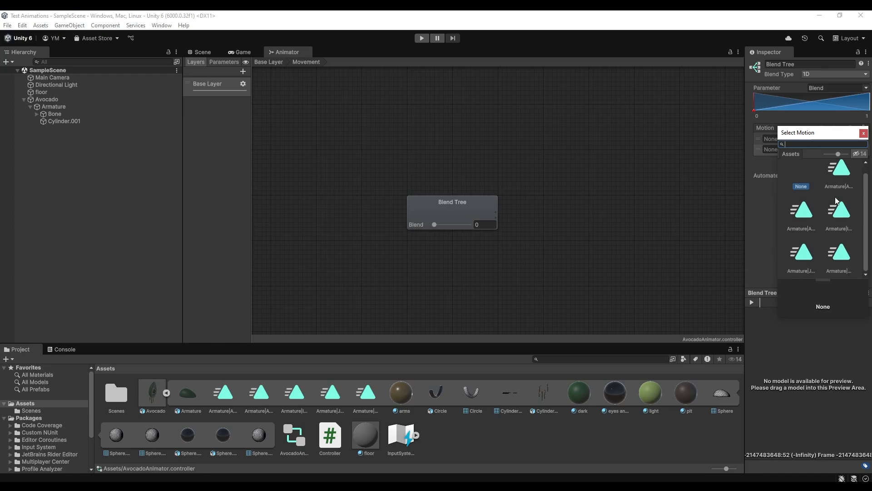
pyautogui.click(840, 176)
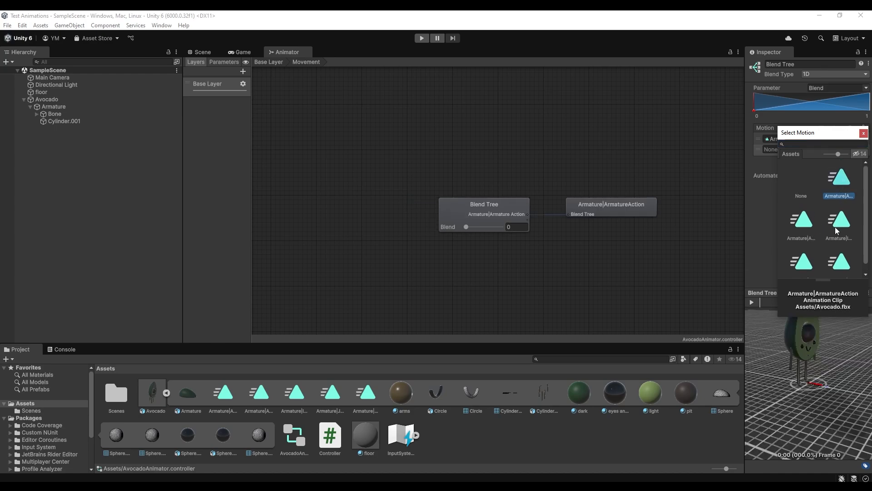
pyautogui.click(827, 227)
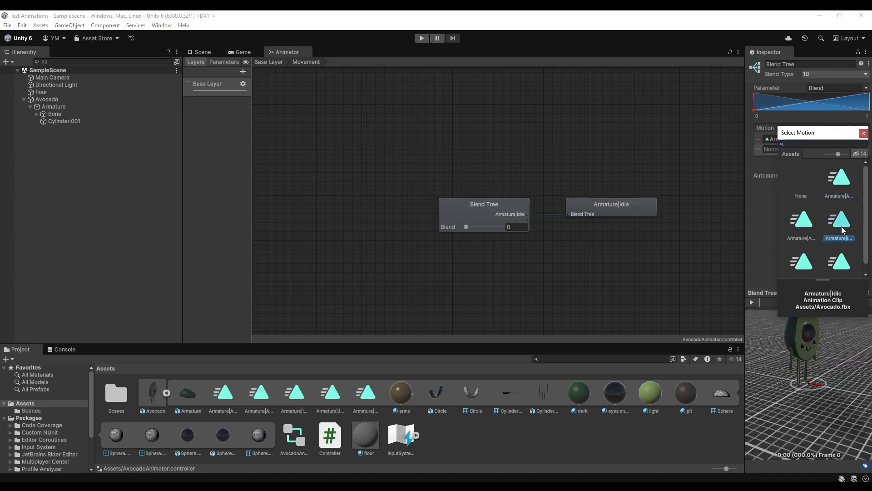
pyautogui.scroll(-1, 826, 257)
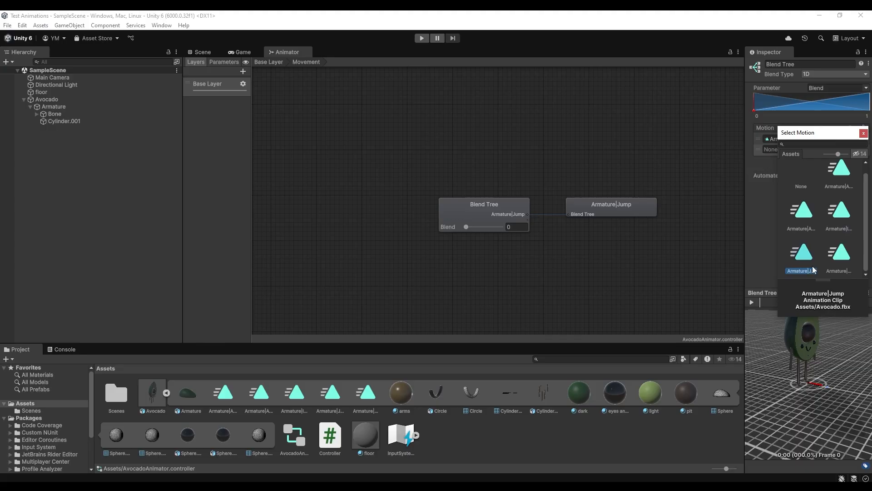
pyautogui.doubleClick(842, 225)
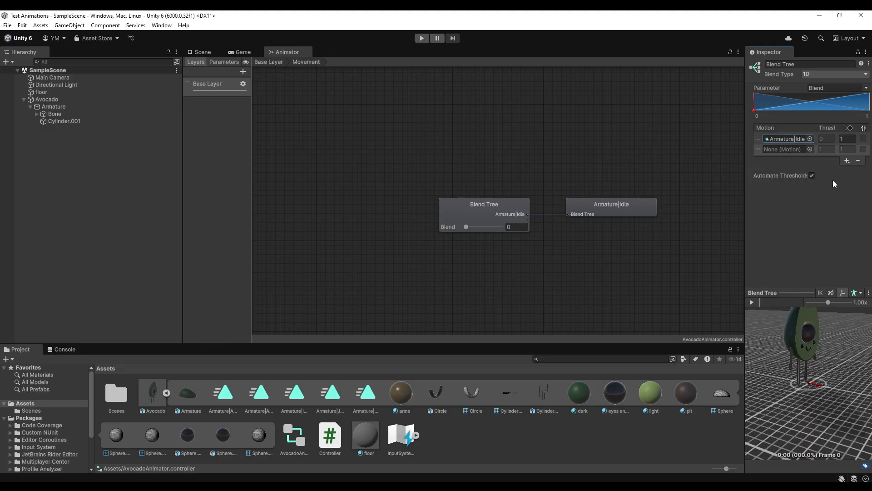
pyautogui.click(810, 149)
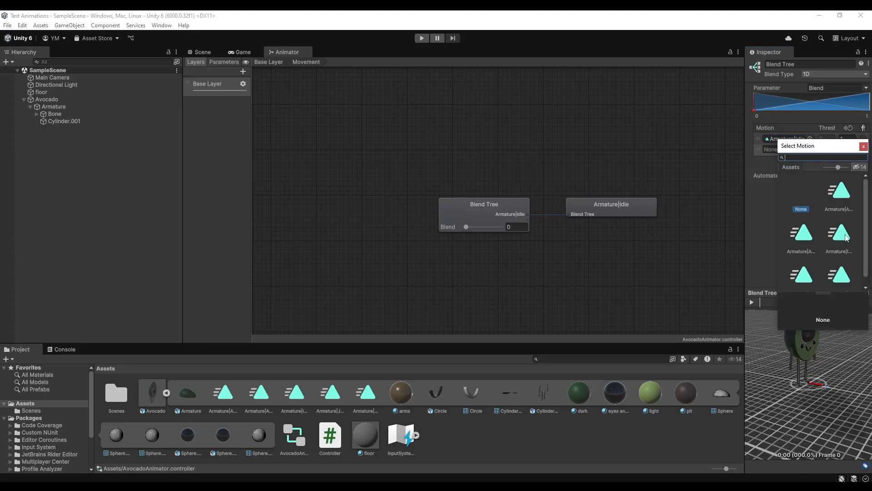
pyautogui.click(839, 266)
pyautogui.doubleClick(839, 266)
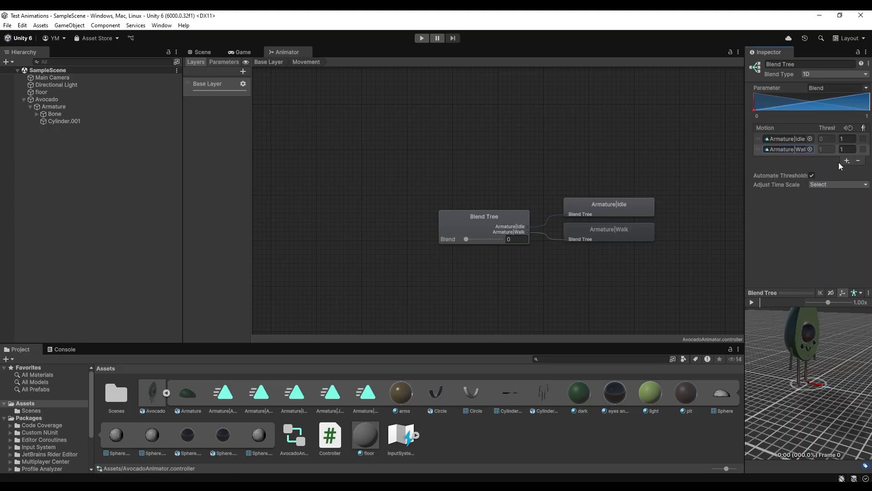
# Turn off Automate Thresholds to inspect the Idle and Walk threshold fields, and turn it back on
pyautogui.click(826, 140)
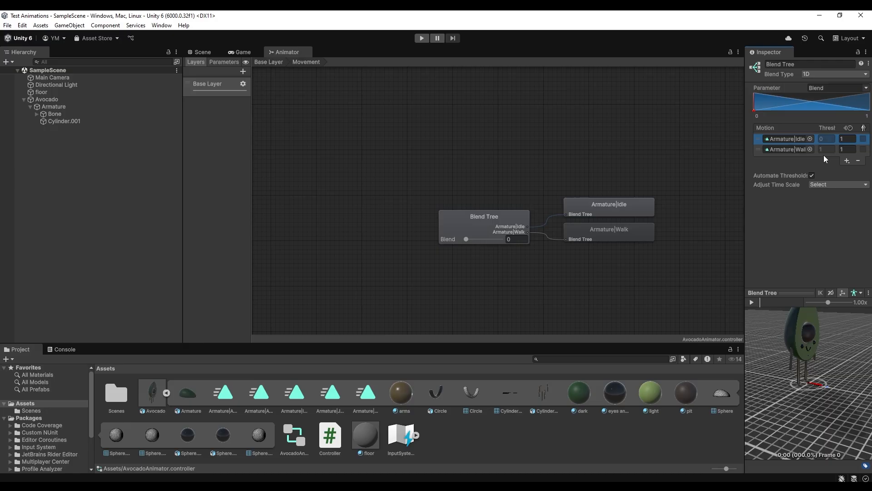
pyautogui.click(825, 150)
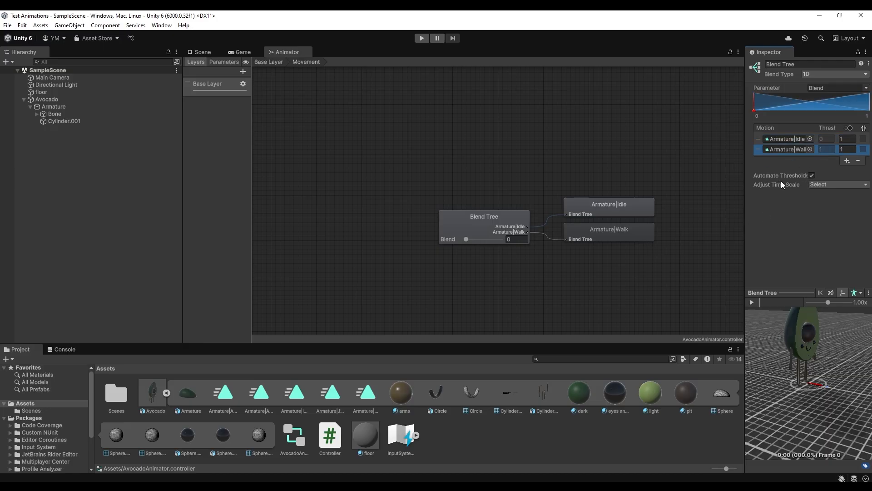
pyautogui.click(812, 176)
pyautogui.click(826, 139)
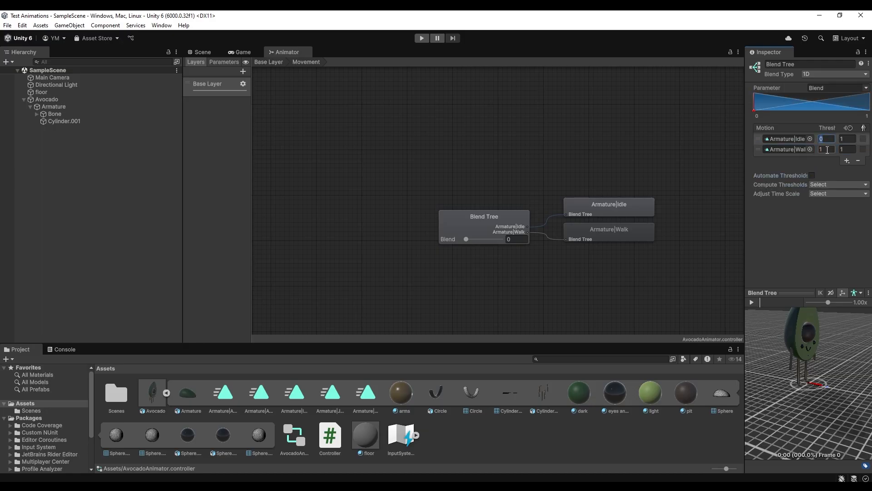
pyautogui.click(812, 175)
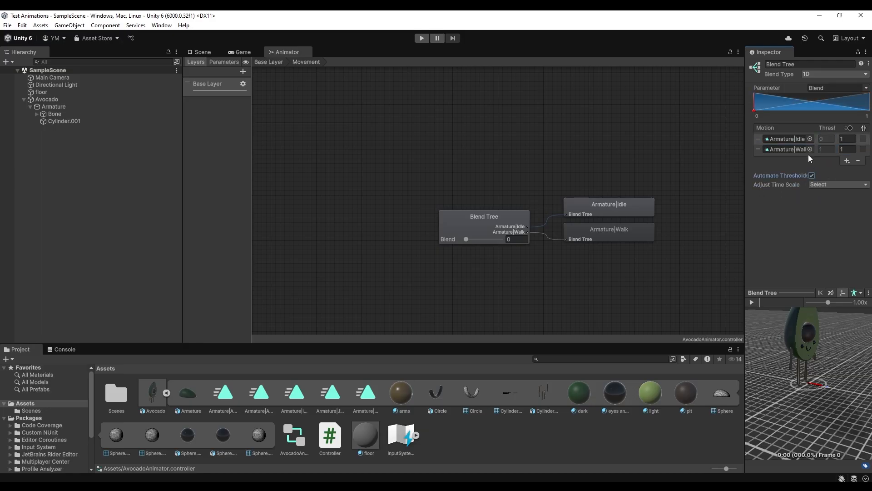
# Select the Blend Tree node and try out its Blend slider
pyautogui.click(477, 220)
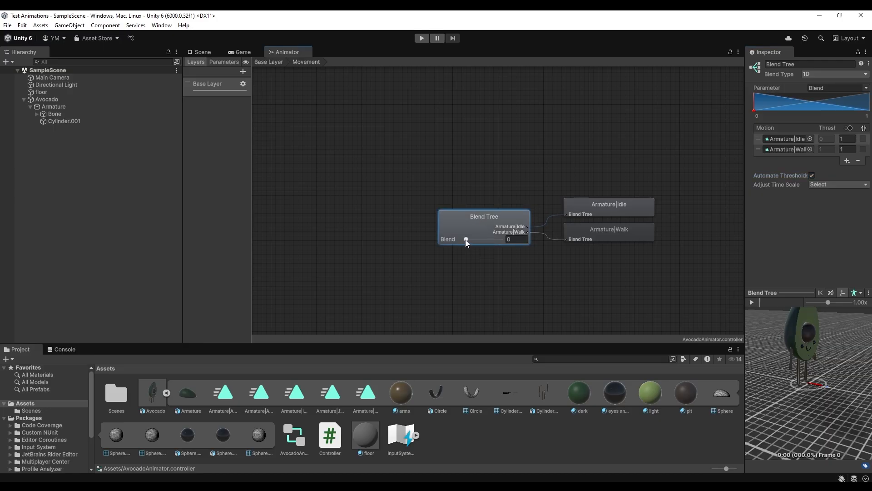
pyautogui.moveTo(467, 239)
pyautogui.mouseDown()
pyautogui.moveTo(517, 241)
pyautogui.moveTo(458, 245)
pyautogui.moveTo(504, 242)
pyautogui.moveTo(459, 246)
pyautogui.moveTo(499, 245)
pyautogui.moveTo(470, 247)
pyautogui.mouseUp()
pyautogui.click(523, 280)
# Rename the Blend parameter of the Animator Controller as Velocity
pyautogui.click(219, 63)
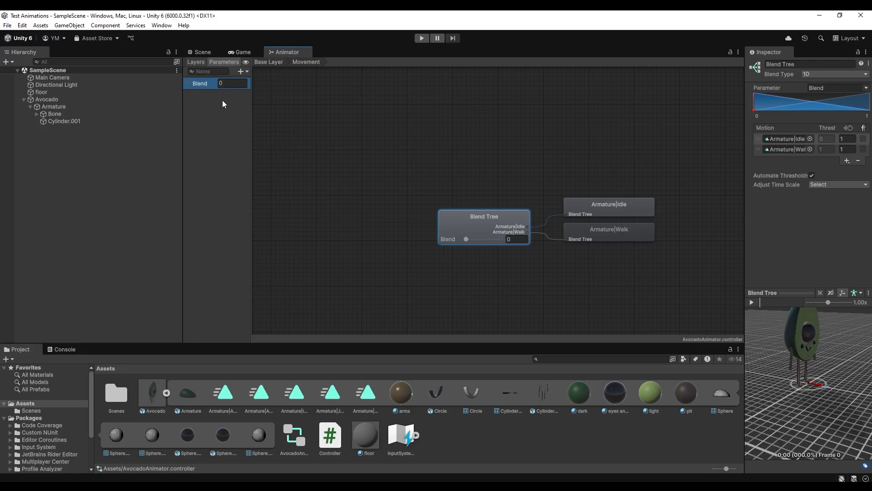
pyautogui.rightClick(196, 84)
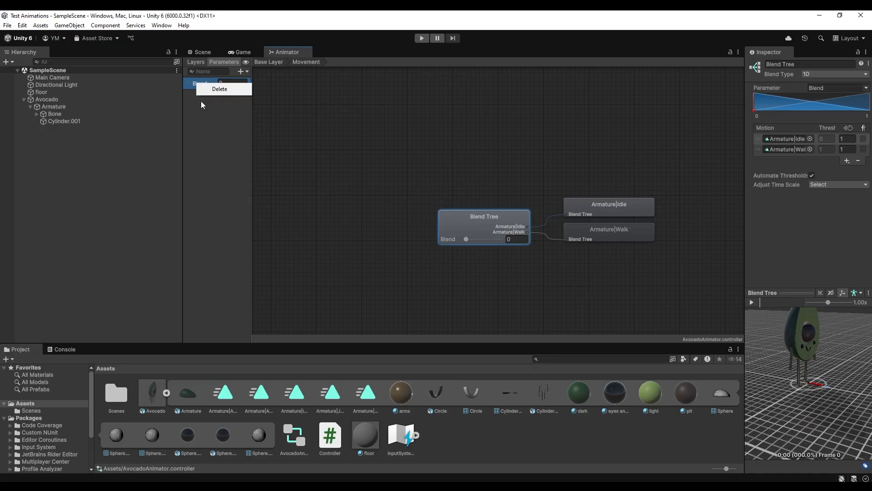
pyautogui.click(201, 101)
pyautogui.doubleClick(199, 84)
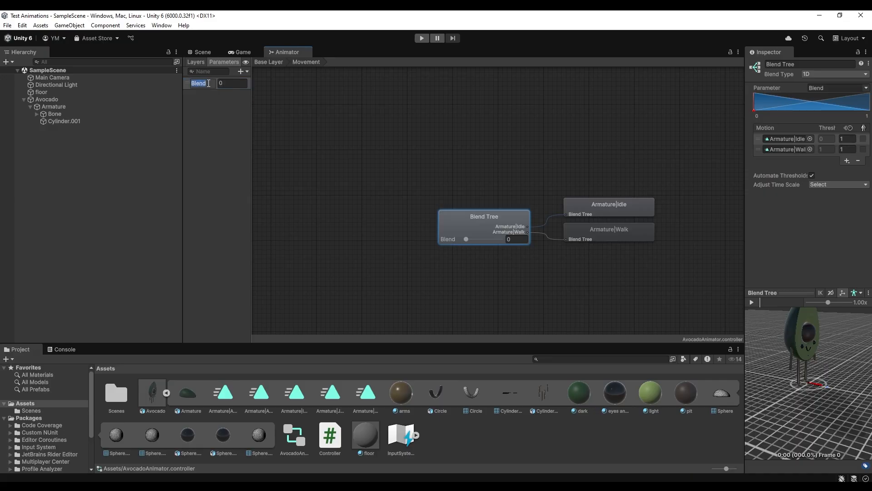
pyautogui.write('Velocity')
pyautogui.press('Return')
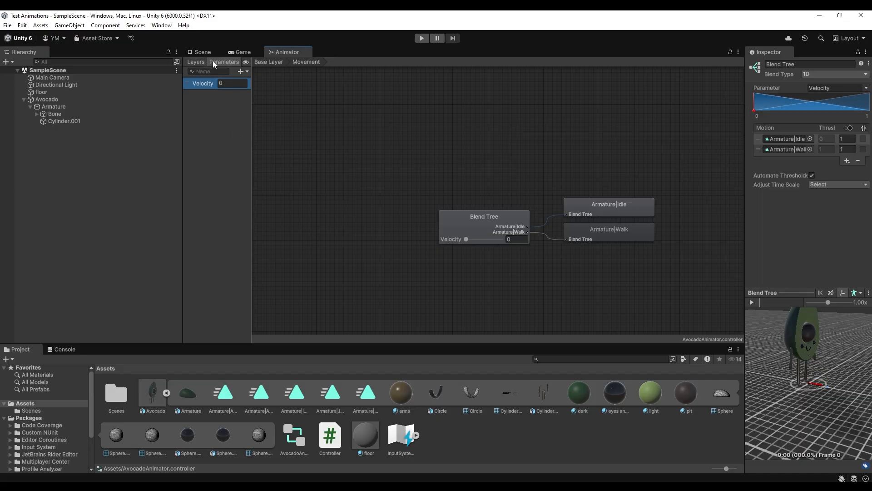
# Return to the Base Layer and create an empty state placed above Movement, beside Any State
pyautogui.click(274, 63)
pyautogui.click(510, 256)
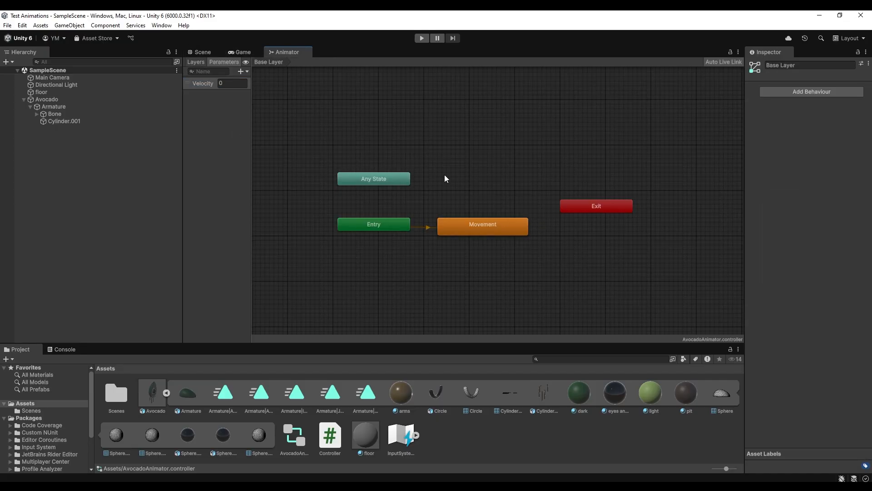
pyautogui.rightClick(452, 178)
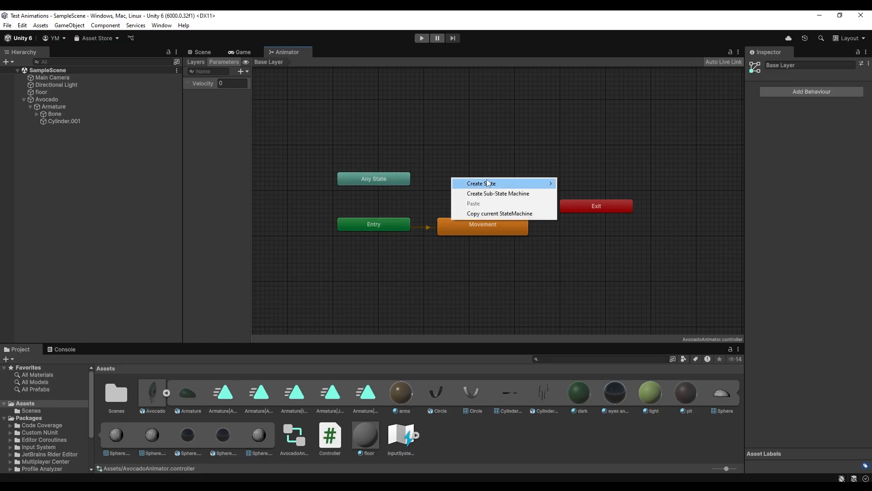
pyautogui.moveTo(488, 183)
pyautogui.click(578, 184)
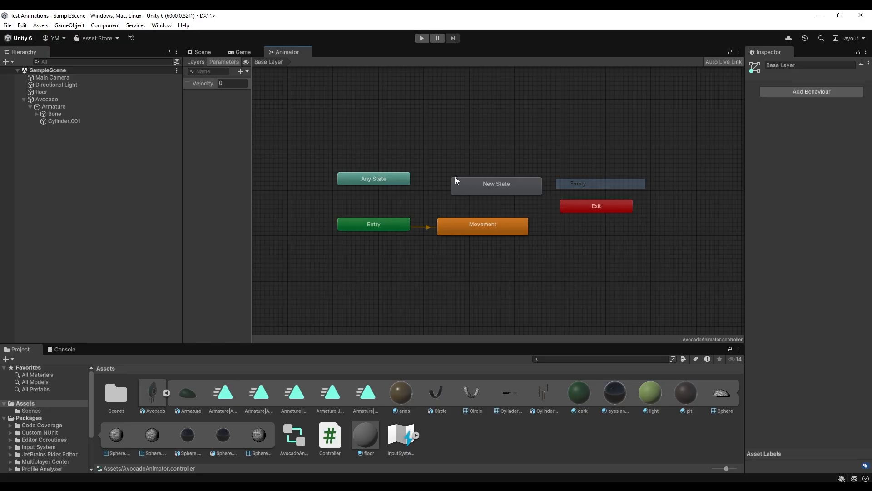
pyautogui.moveTo(498, 186); pyautogui.dragTo(484, 180)
# Name the new state Jump and assign the Armature|Jump clip as its motion
pyautogui.click(797, 73)
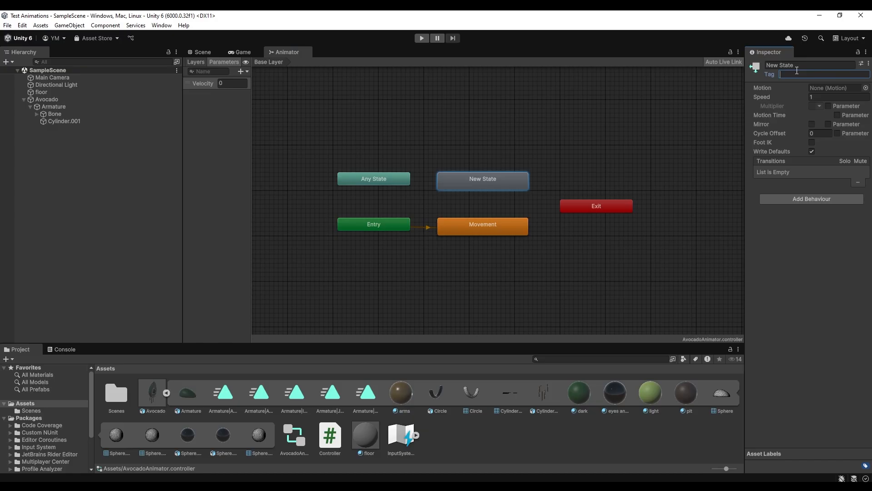
pyautogui.click(797, 66)
pyautogui.write('Jump')
pyautogui.press('Return')
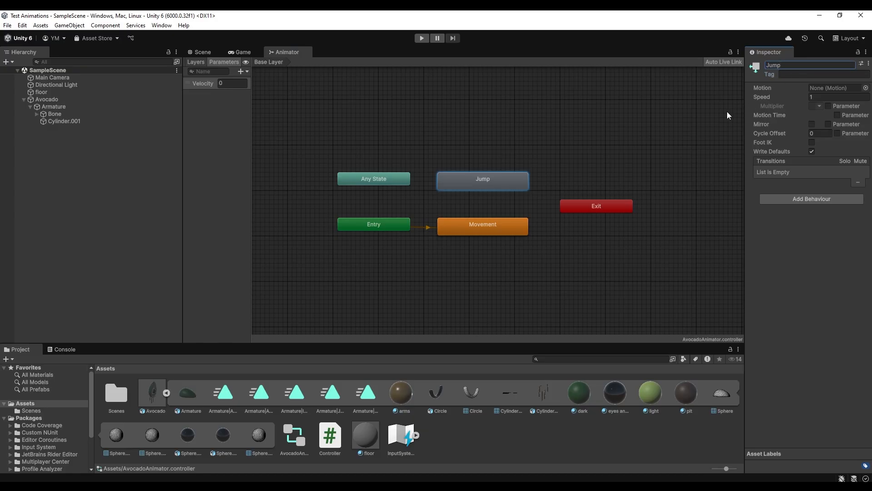
pyautogui.click(866, 89)
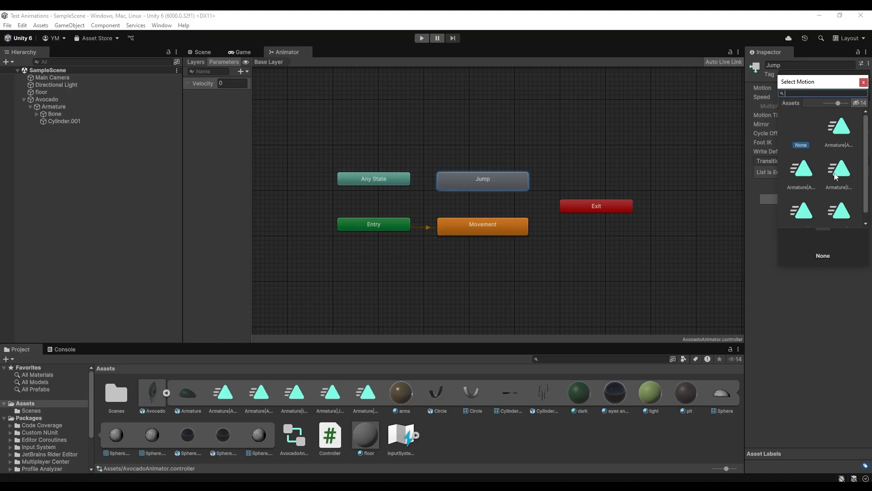
pyautogui.click(839, 215)
pyautogui.click(812, 201)
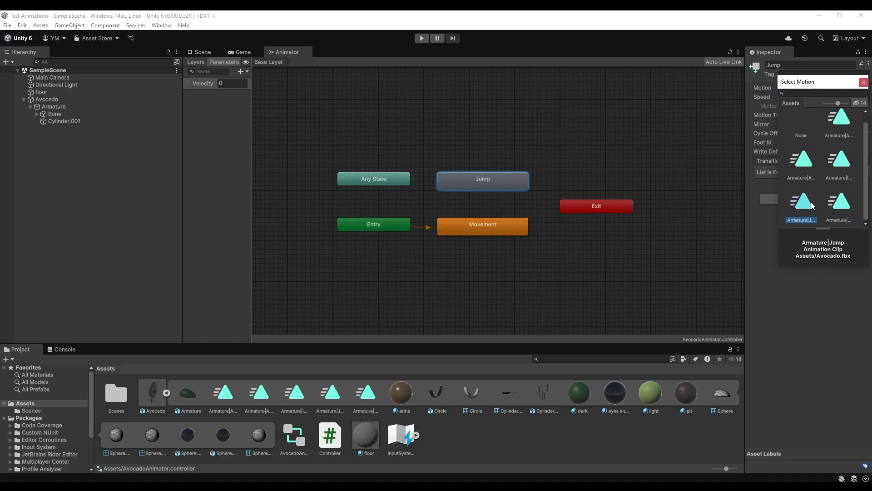
pyautogui.doubleClick(810, 203)
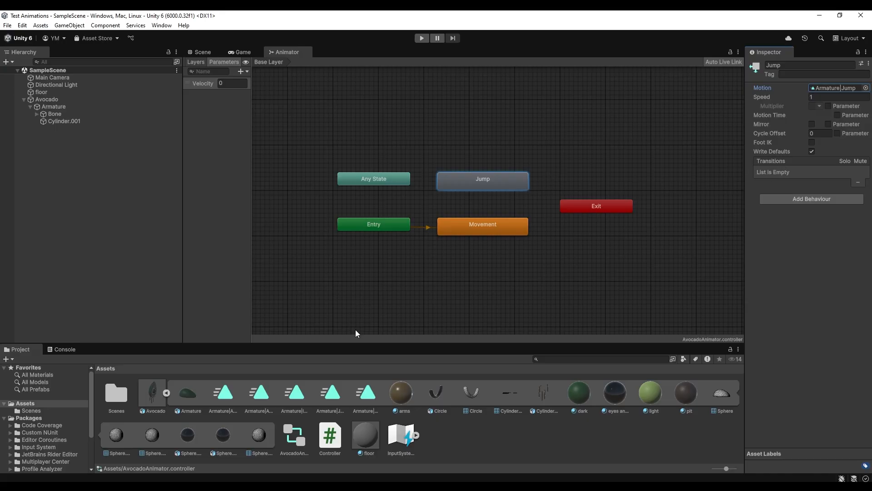
# Open the import settings of the Armature|Walk clip and preview its animation
pyautogui.click(340, 395)
pyautogui.click(359, 397)
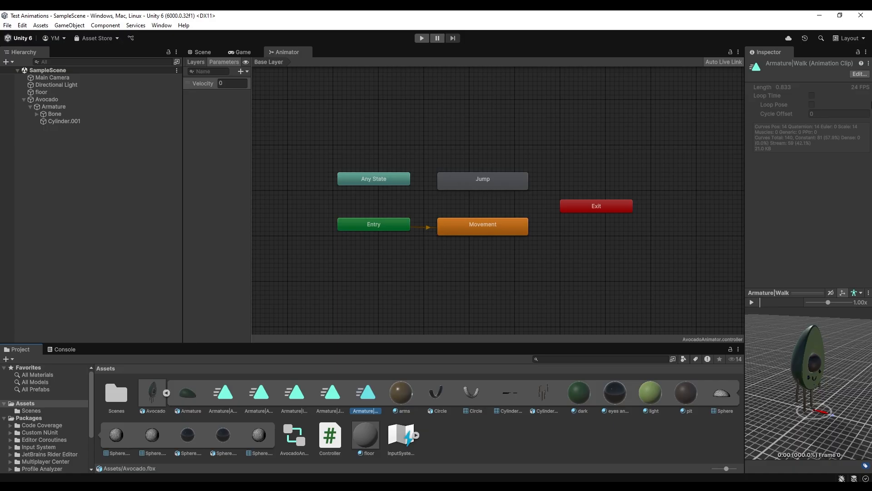
pyautogui.click(857, 74)
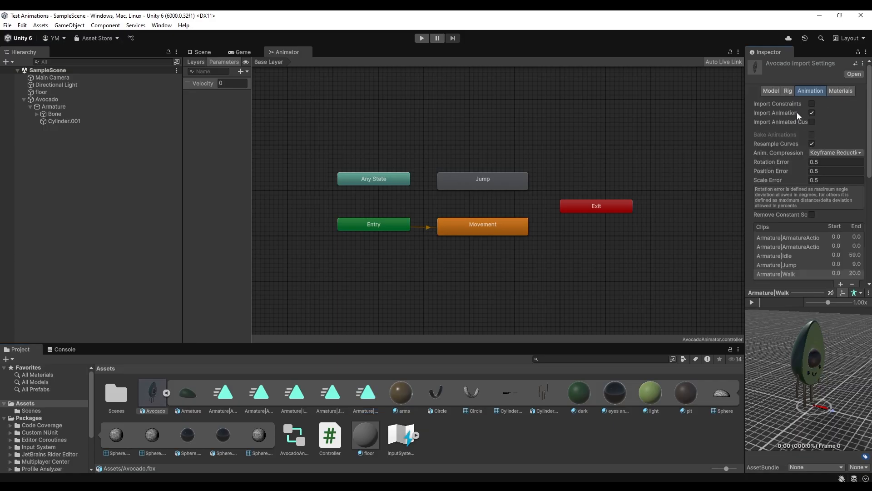
pyautogui.scroll(-5, 801, 159)
pyautogui.scroll(-1, 811, 199)
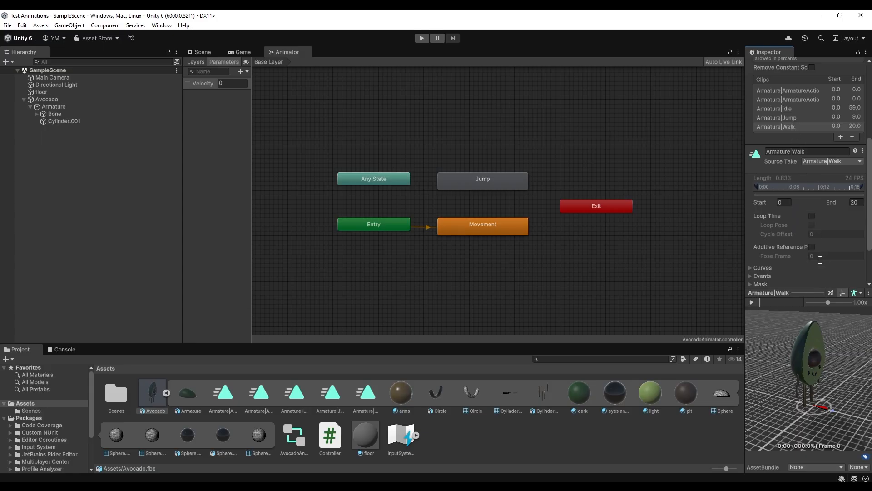
pyautogui.click(753, 303)
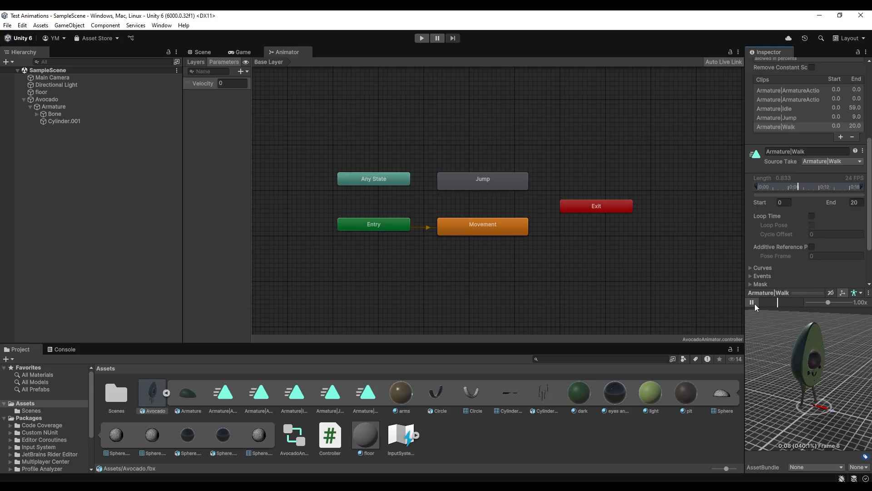
pyautogui.click(753, 303)
pyautogui.moveTo(831, 368); pyautogui.dragTo(795, 370)
# Enable Loop Time and Loop Pose for the Armature|Walk clip and apply the import settings
pyautogui.click(811, 216)
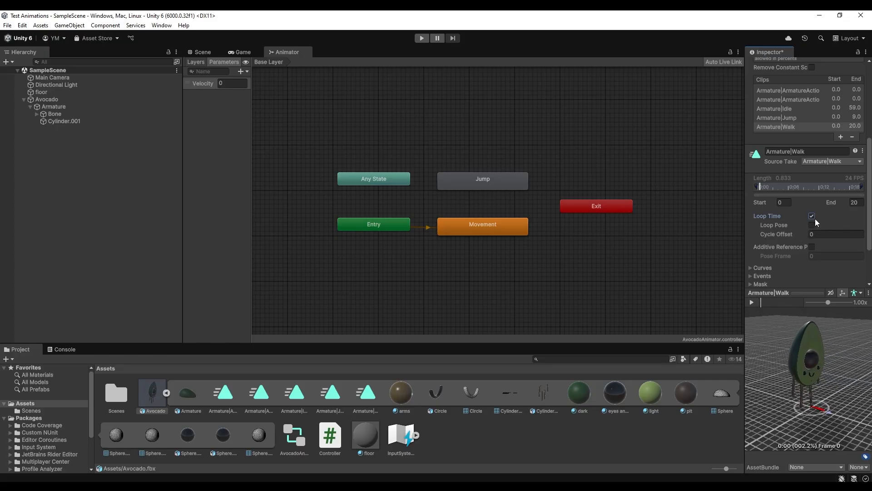
pyautogui.click(813, 224)
pyautogui.scroll(-3, 832, 214)
pyautogui.click(852, 253)
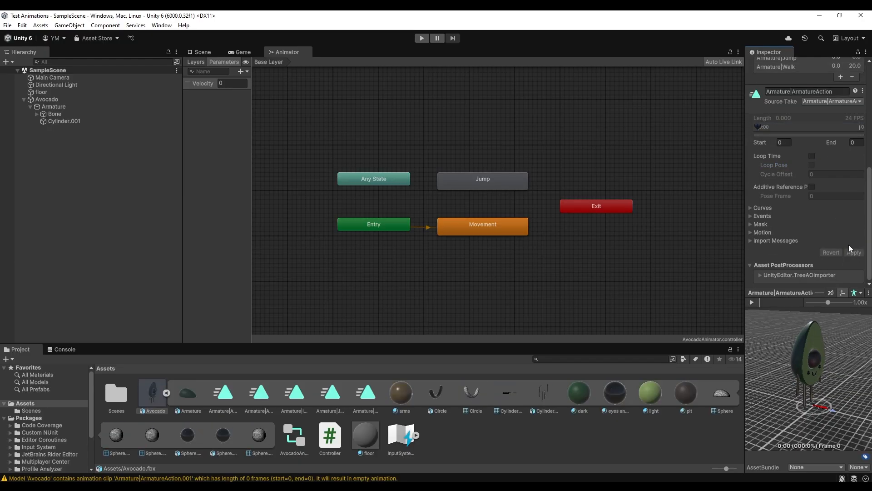
# Enable Loop Time and Loop Pose for the Armature|Idle clip and apply the import settings
pyautogui.scroll(2, 830, 199)
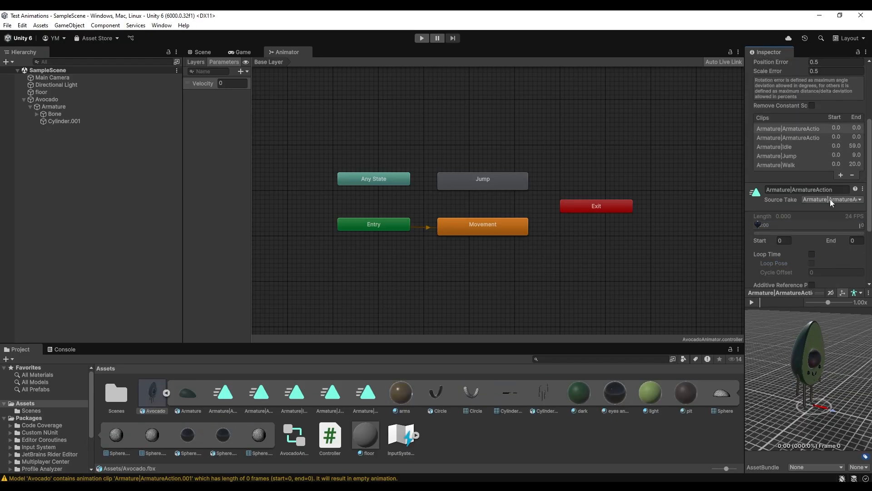
pyautogui.click(791, 147)
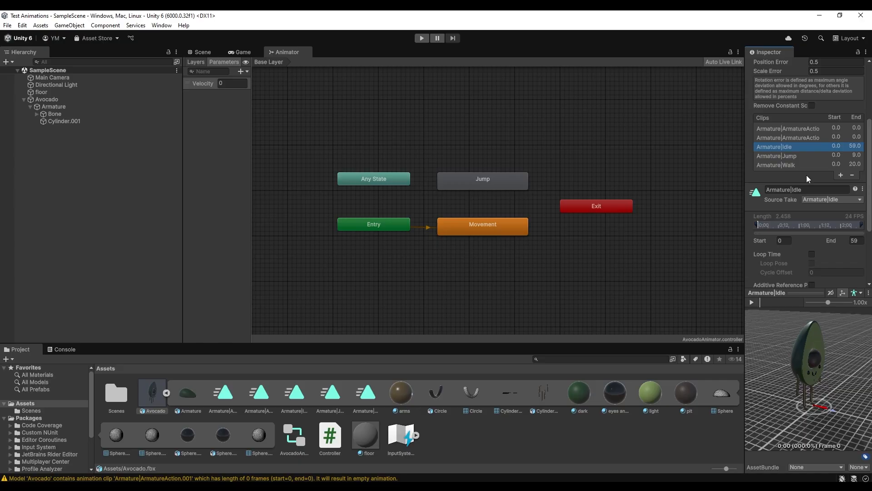
pyautogui.scroll(-2, 808, 186)
pyautogui.click(812, 206)
pyautogui.scroll(-2, 818, 218)
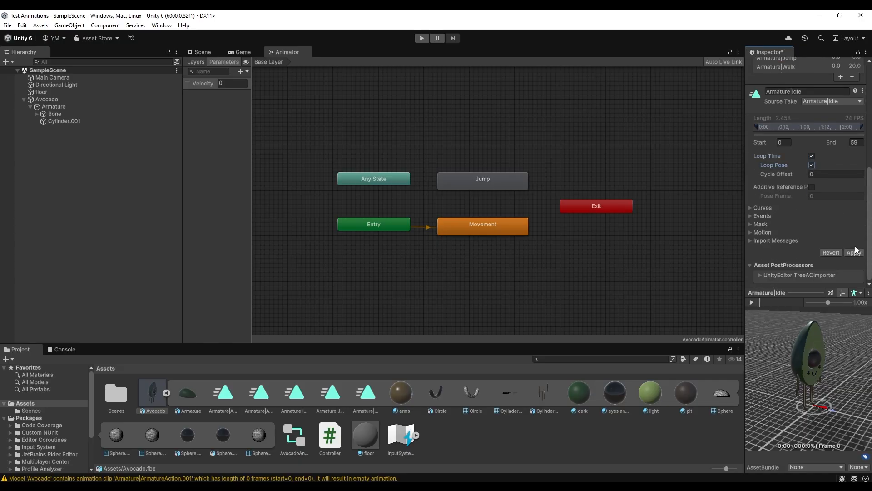
pyautogui.click(853, 253)
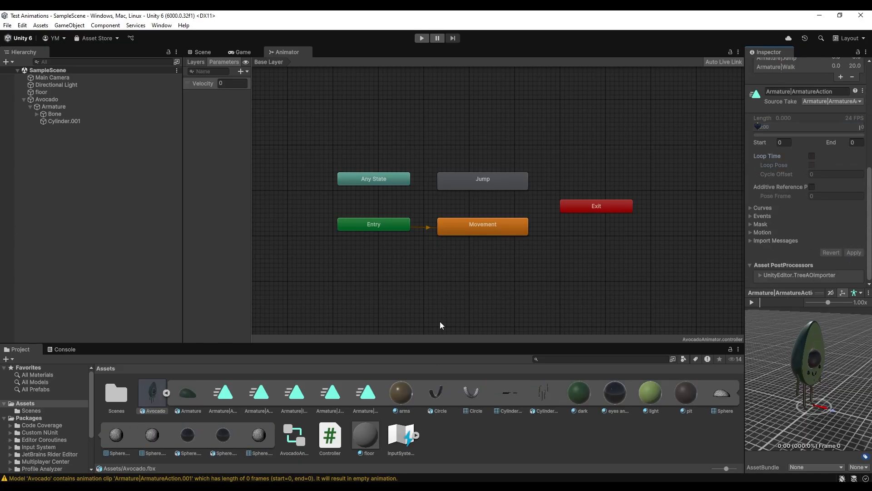
# Make a transition from Any State to the Jump state
pyautogui.click(482, 234)
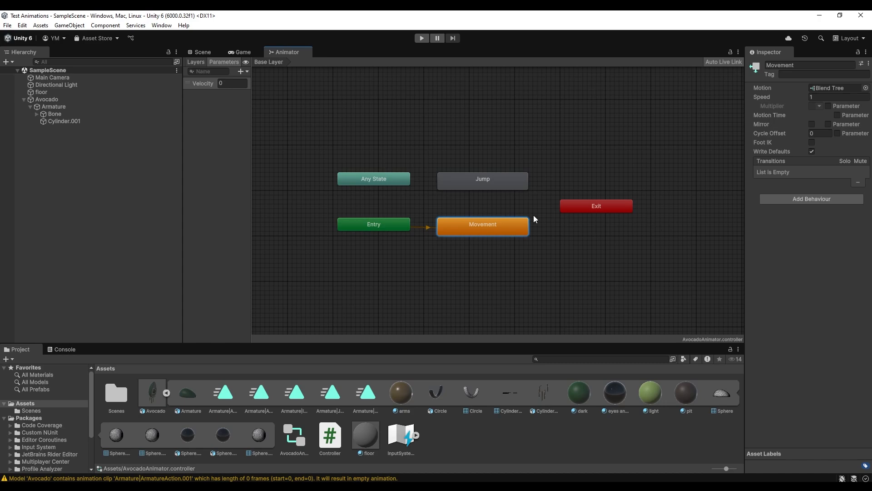
pyautogui.click(408, 182)
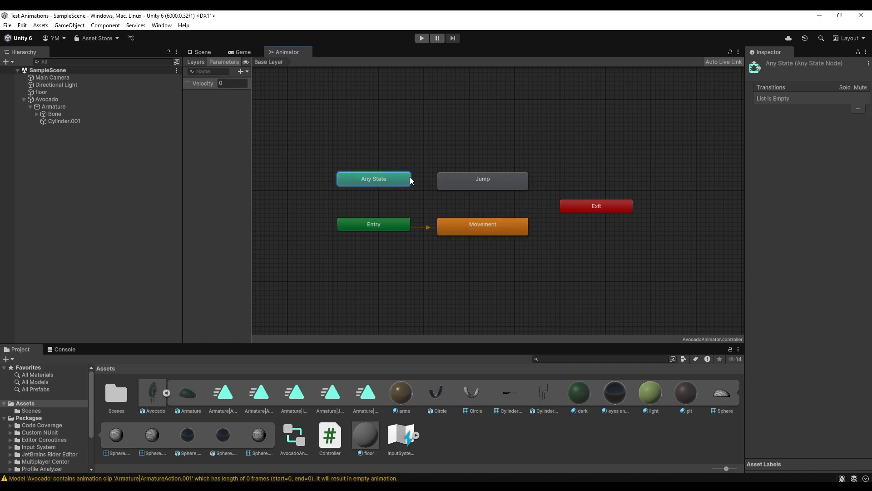
pyautogui.click(500, 184)
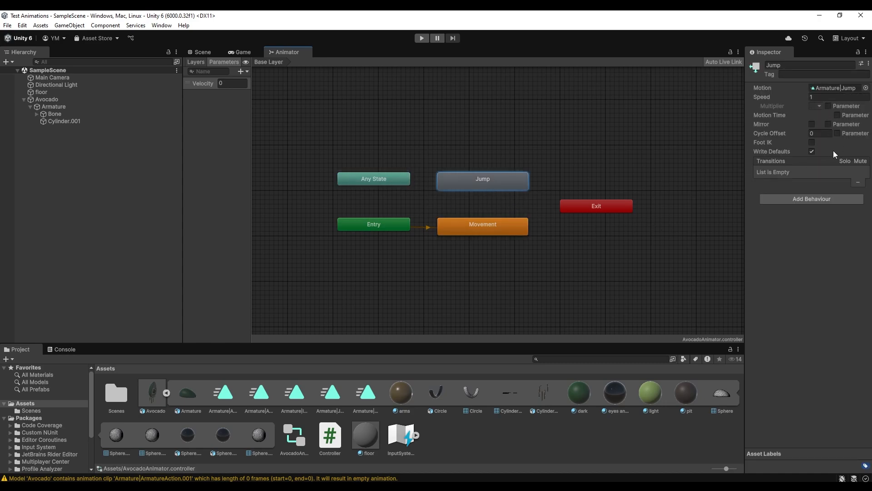
pyautogui.click(385, 183)
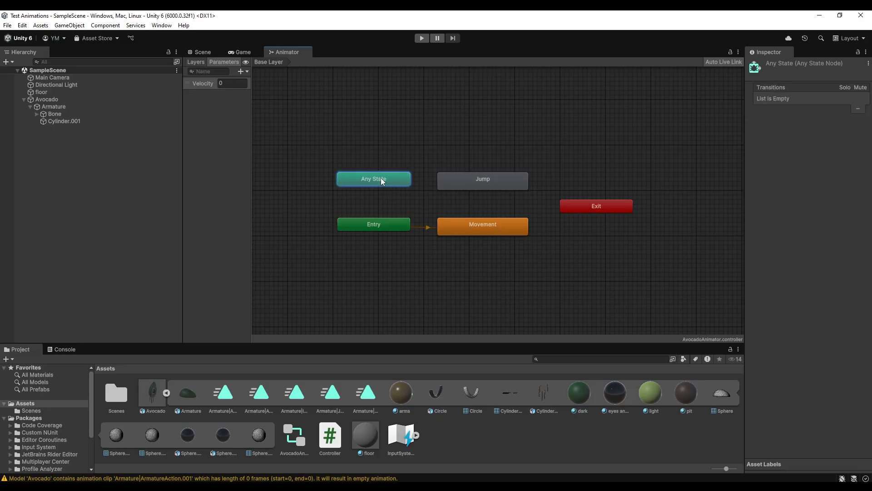
pyautogui.rightClick(385, 179)
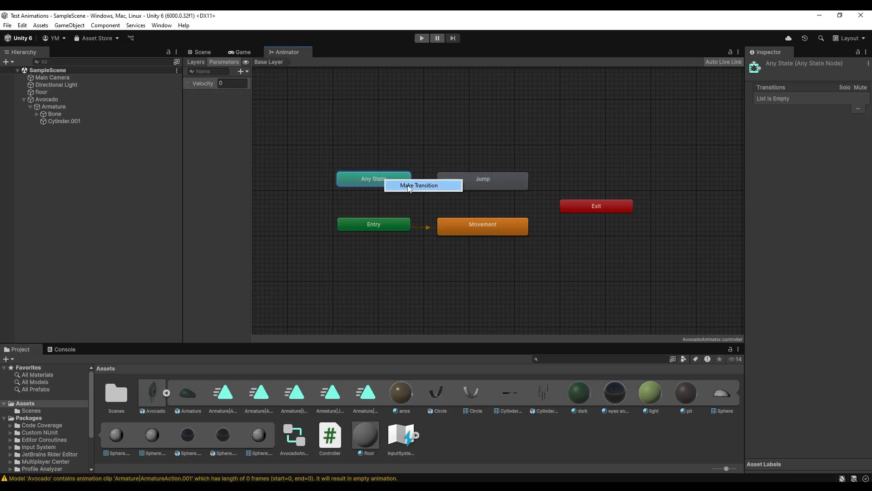
pyautogui.click(423, 186)
pyautogui.click(446, 182)
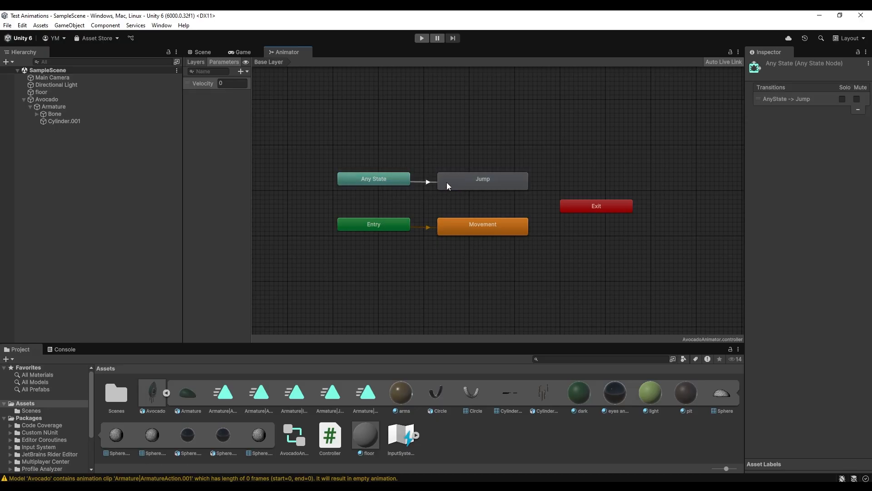
# Make a transition from the Jump state to the Movement state
pyautogui.click(458, 187)
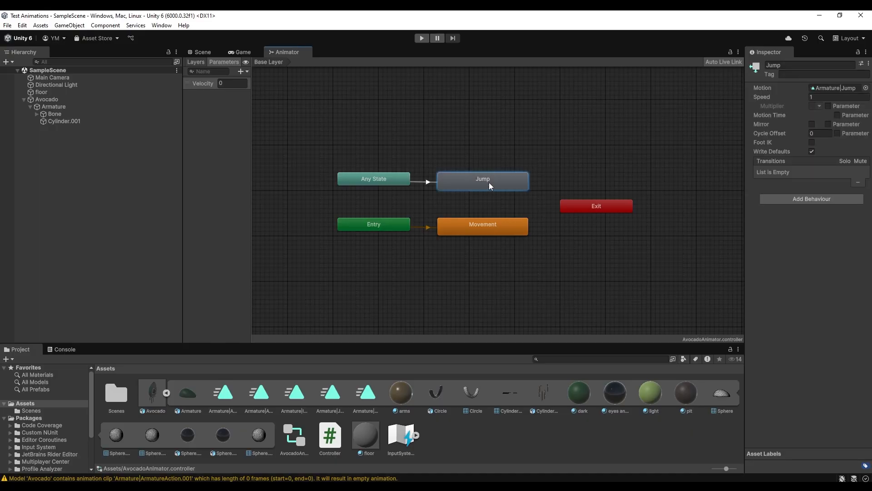
pyautogui.rightClick(485, 183)
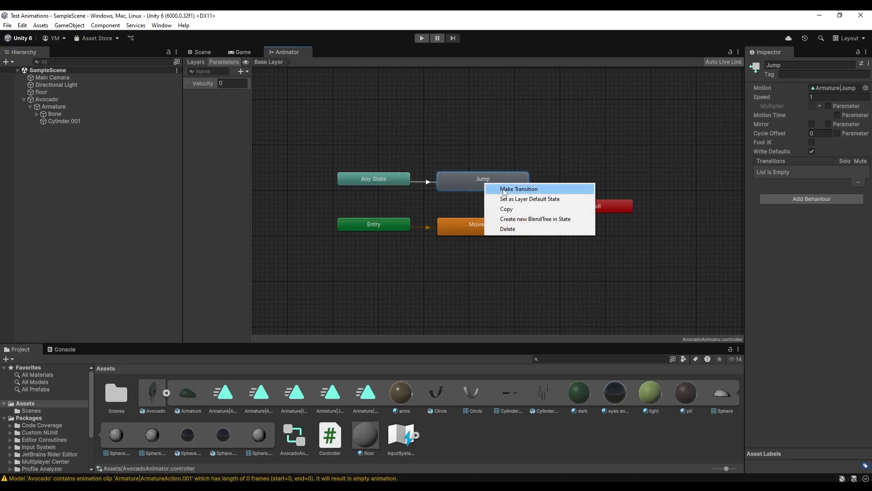
pyautogui.click(500, 188)
pyautogui.click(486, 224)
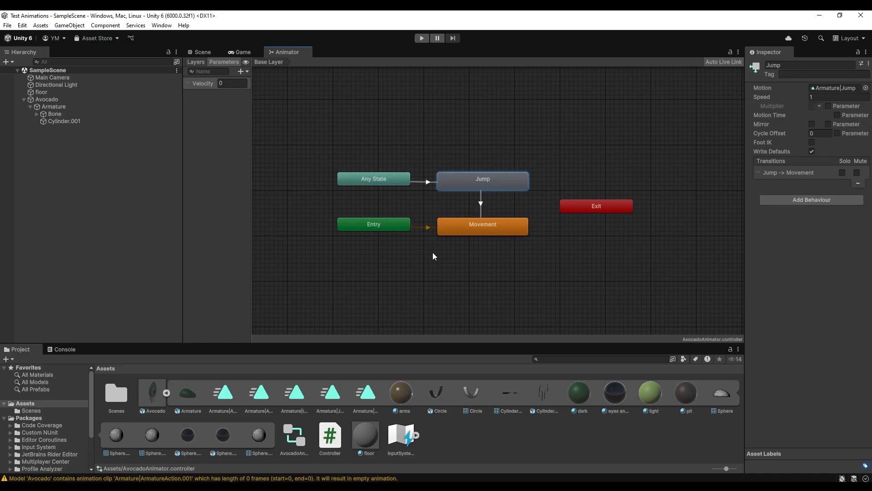
# Check the Entry node's default state and open the Movement blend tree to examine its Velocity parameter
pyautogui.click(380, 226)
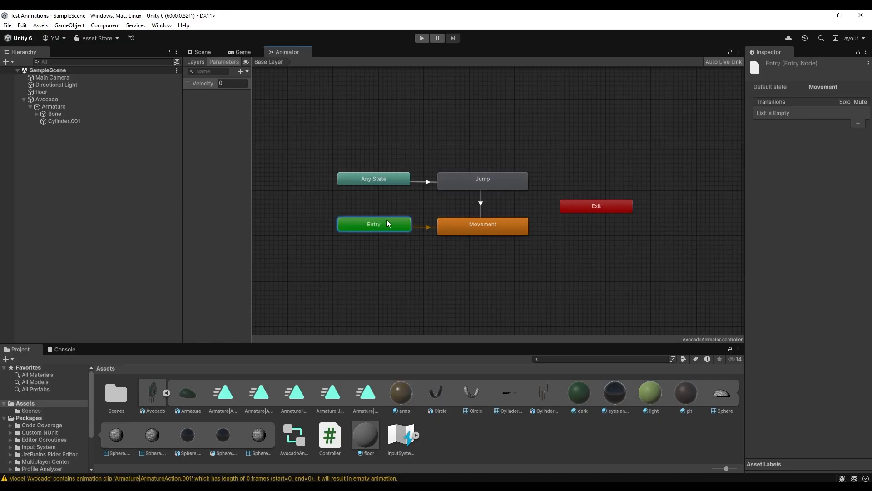
pyautogui.click(460, 225)
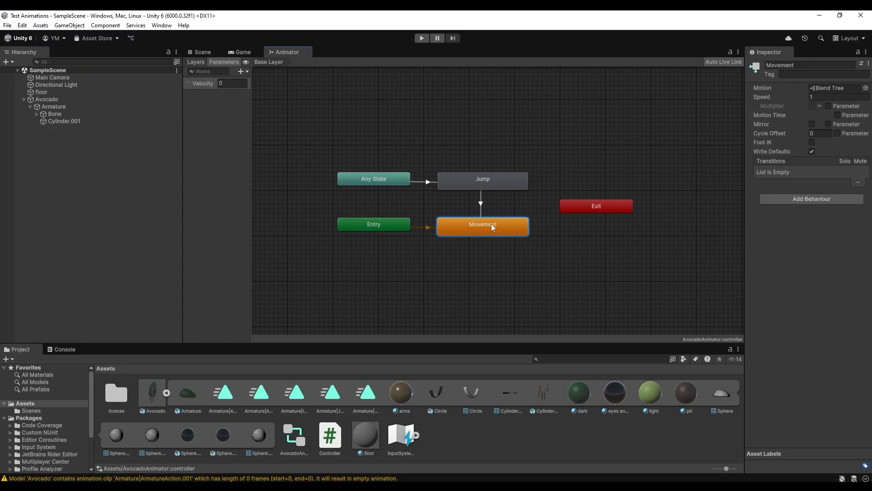
pyautogui.doubleClick(483, 228)
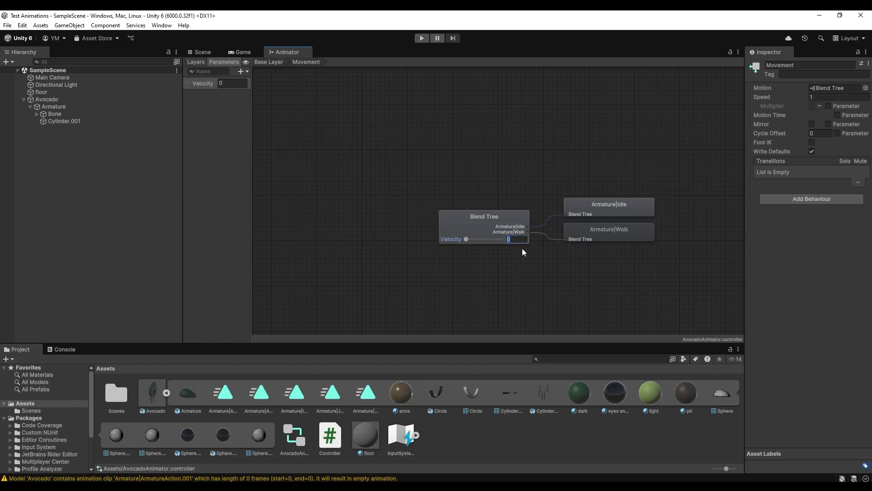
# Examine the Idle and Walk clips in the blend tree by previewing Velocity between 0 and 1, and return to the Base Layer
pyautogui.click(585, 211)
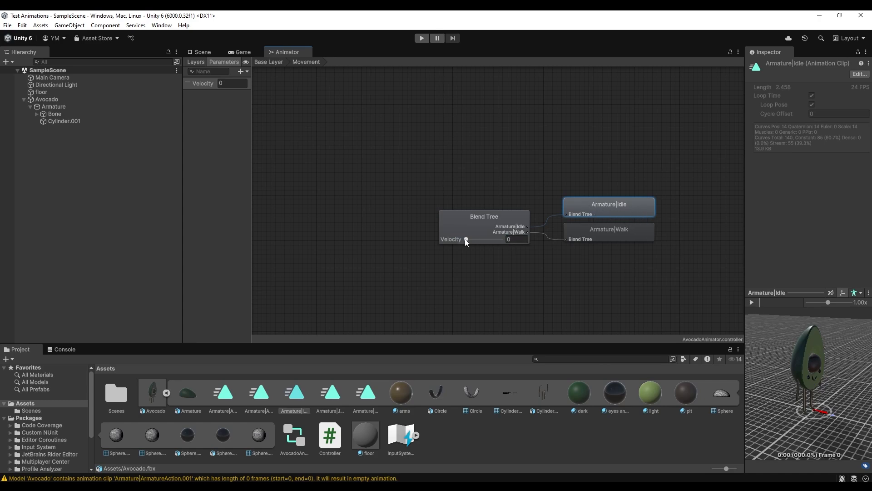
pyautogui.moveTo(467, 239); pyautogui.dragTo(480, 239)
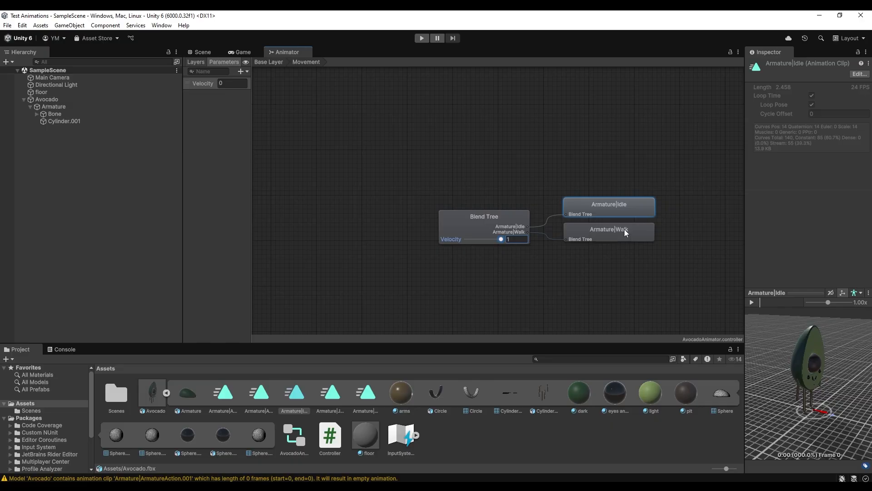
pyautogui.click(607, 237)
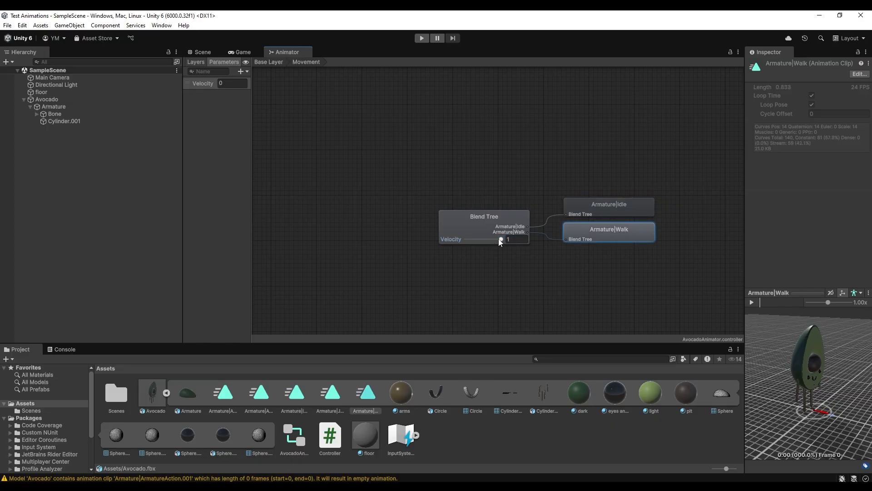
pyautogui.moveTo(500, 241); pyautogui.dragTo(403, 184)
pyautogui.click(275, 64)
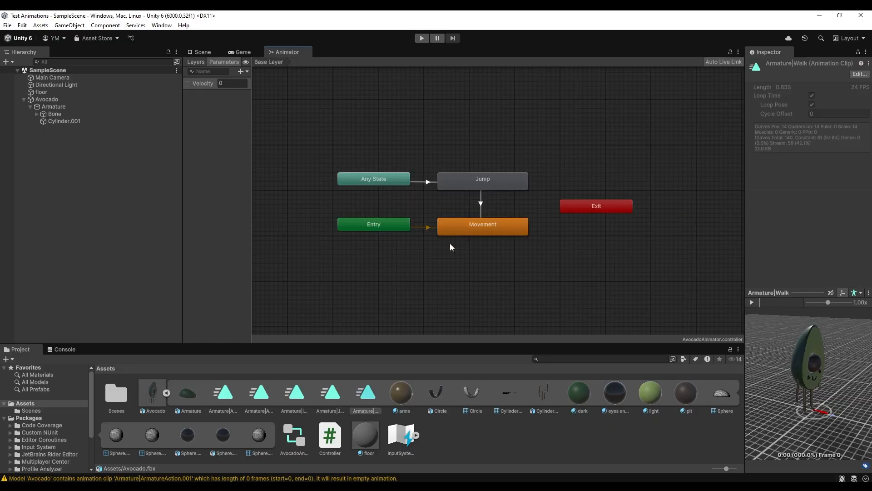
# Review the Any State, Jump and Movement states and the transitions between them in the Base Layer
pyautogui.moveTo(317, 214); pyautogui.dragTo(513, 259)
pyautogui.click(408, 197)
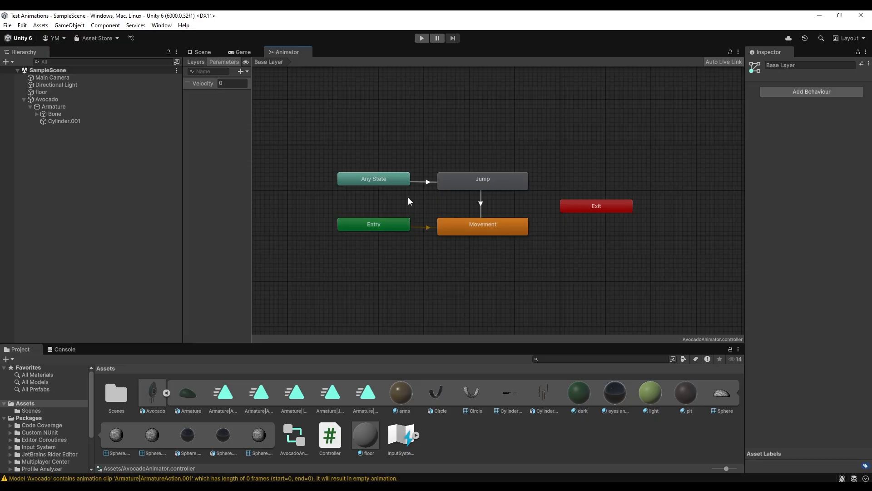
pyautogui.click(368, 182)
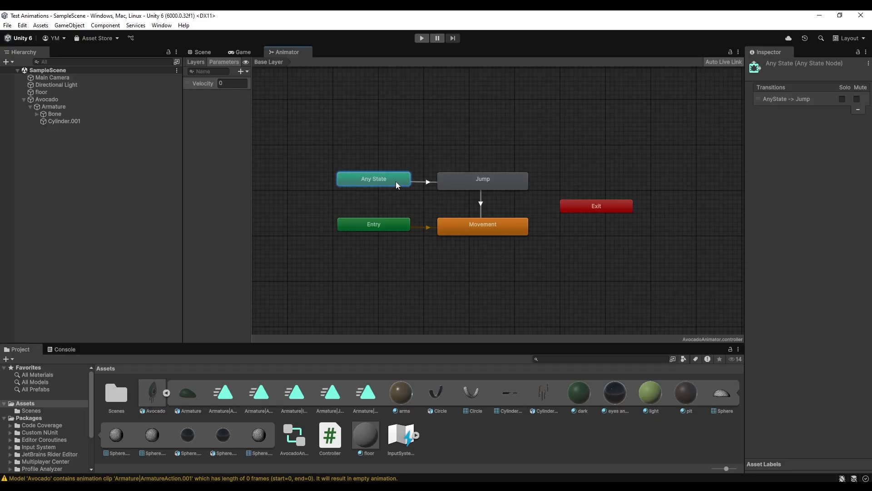
pyautogui.click(463, 180)
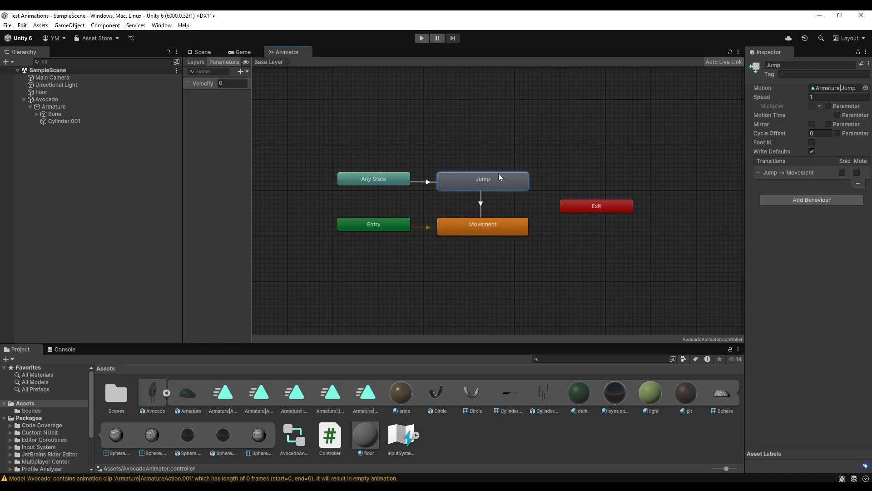
pyautogui.click(484, 220)
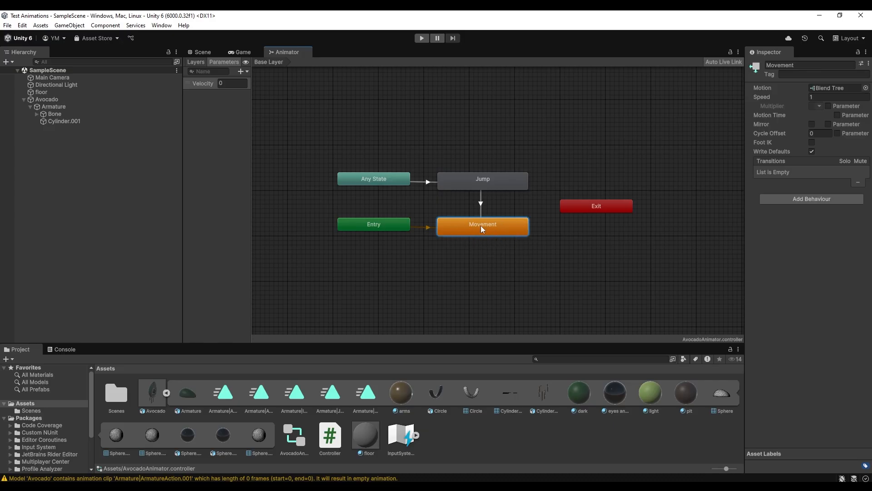
pyautogui.click(415, 171)
pyautogui.moveTo(368, 153); pyautogui.dragTo(531, 240)
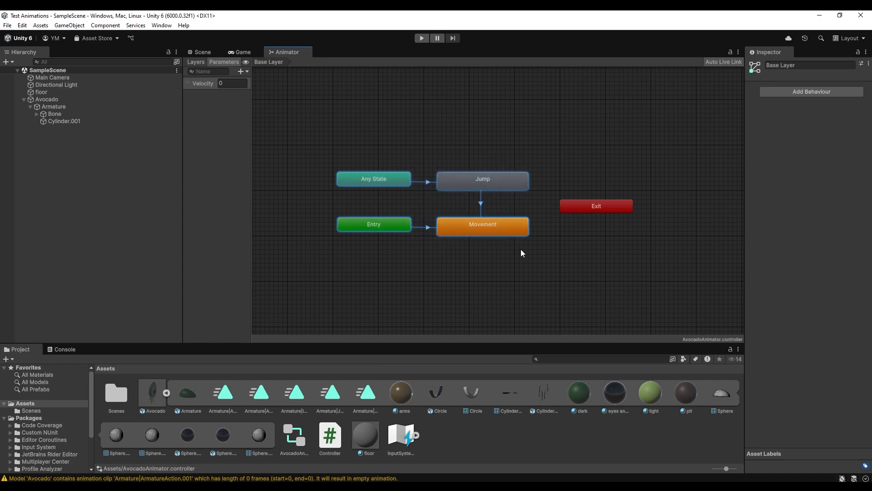
pyautogui.click(406, 186)
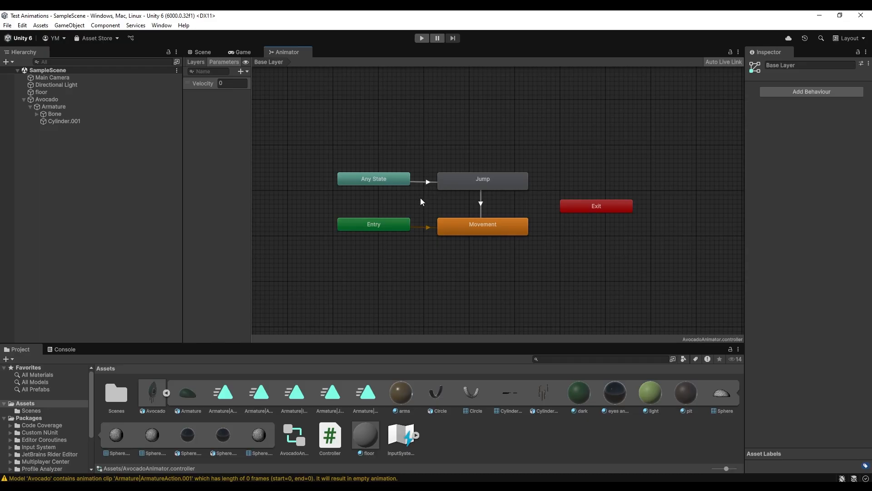
pyautogui.moveTo(329, 164); pyautogui.dragTo(536, 257)
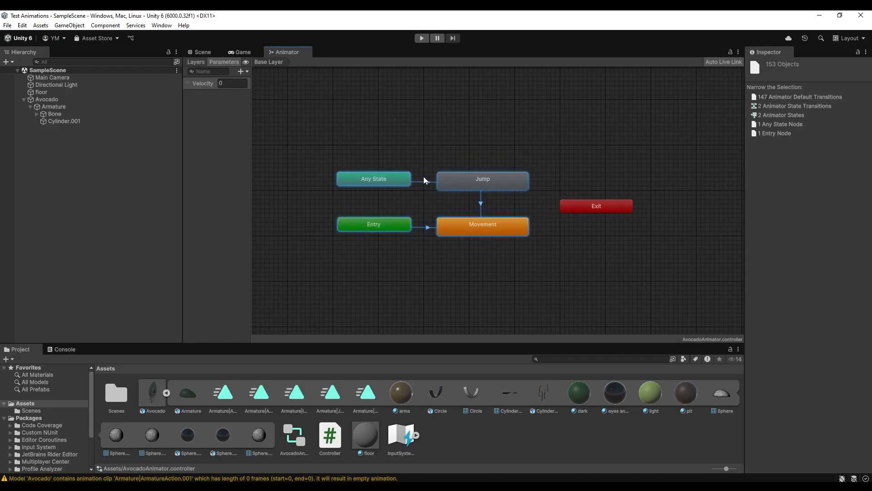
pyautogui.click(479, 203)
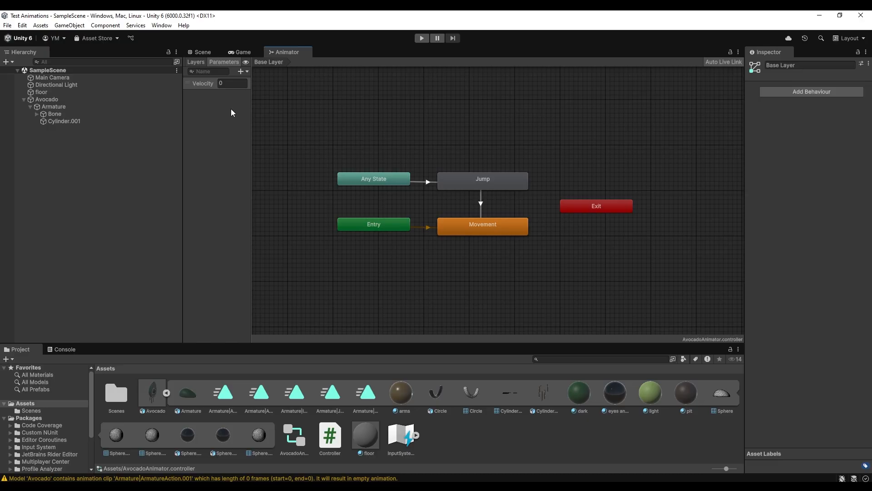
# Add a Trigger parameter named JumpTrigger to the Animator Controller
pyautogui.click(242, 73)
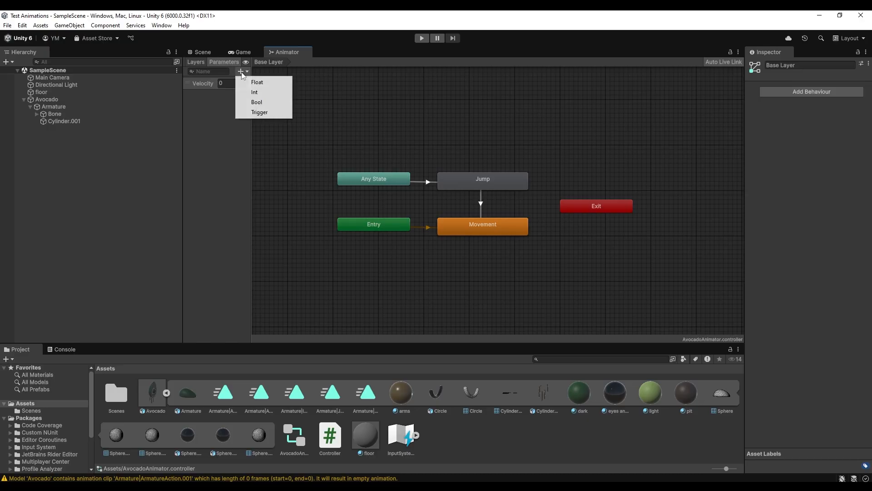
pyautogui.click(260, 117)
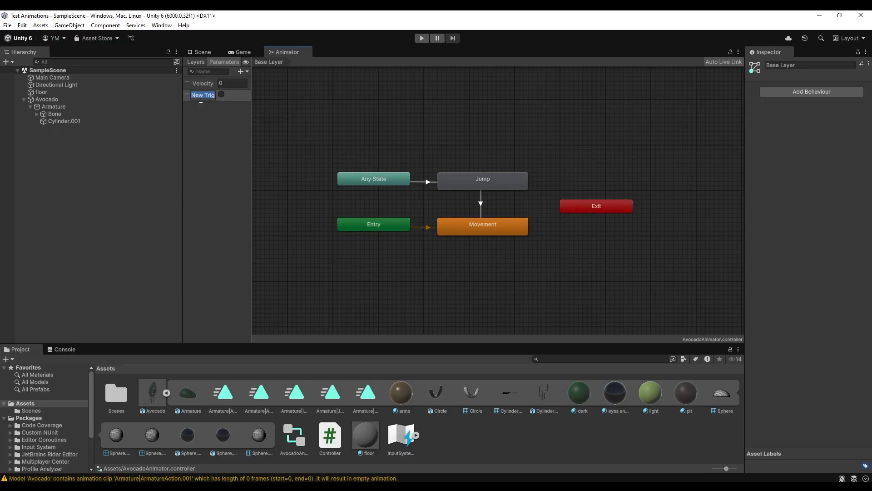
pyautogui.write('JumpTrigger')
pyautogui.press('Return')
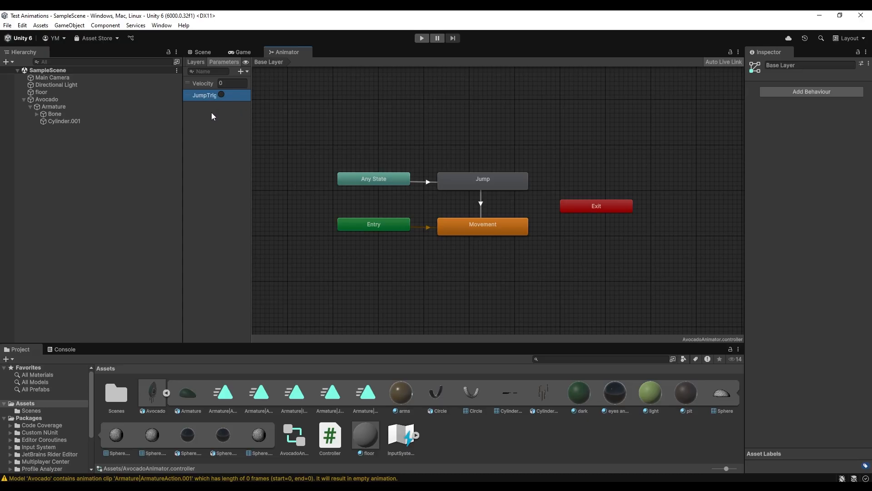
# Add a JumpTrigger condition to the transition from Any State to Jump
pyautogui.click(427, 183)
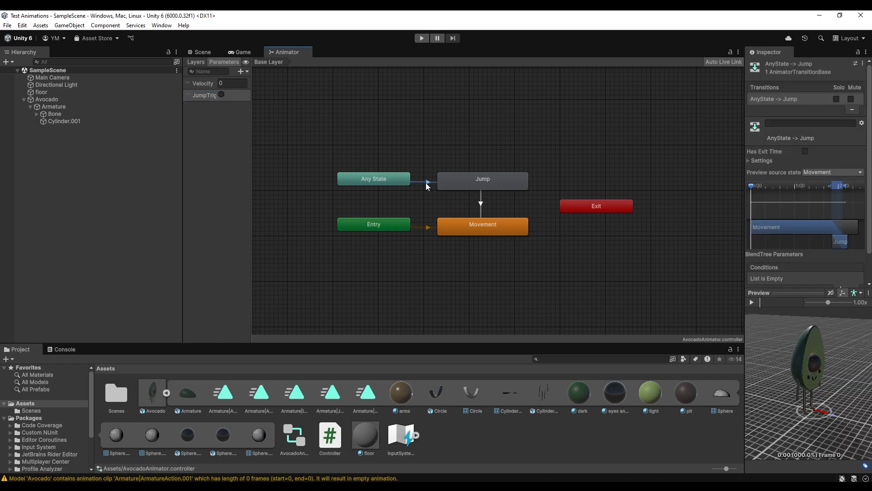
pyautogui.scroll(-2, 804, 157)
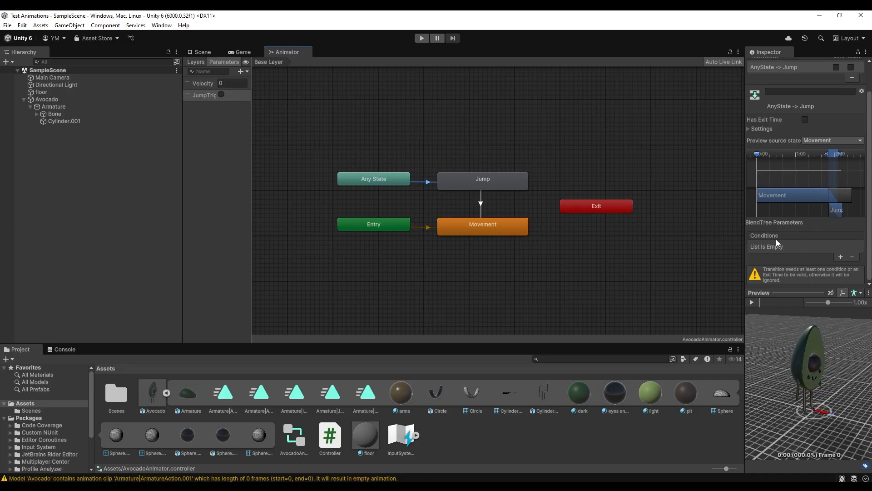
pyautogui.click(841, 258)
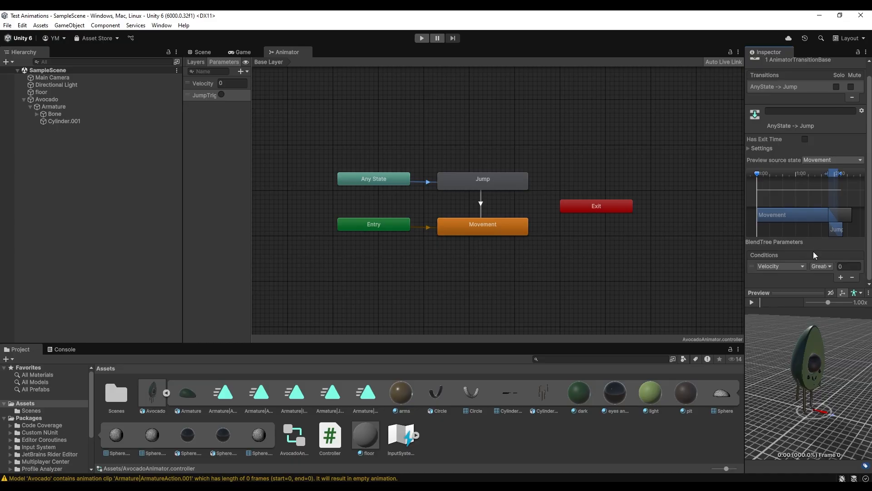
pyautogui.click(792, 268)
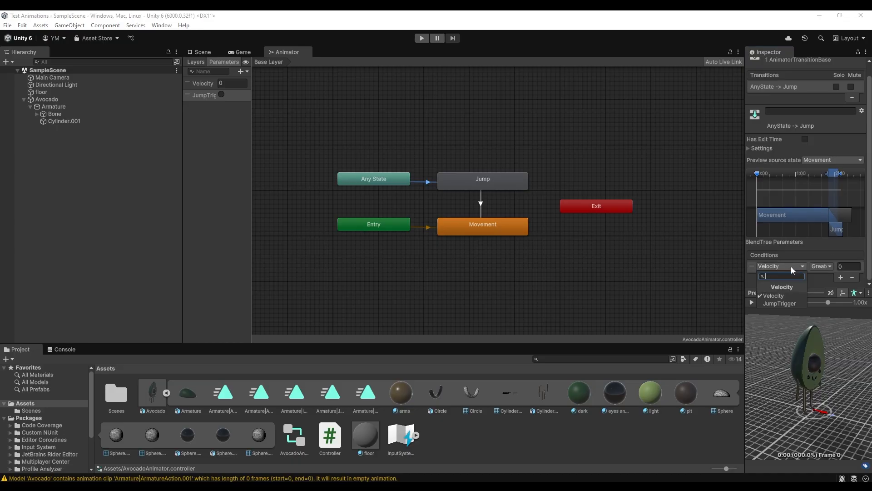
pyautogui.click(779, 303)
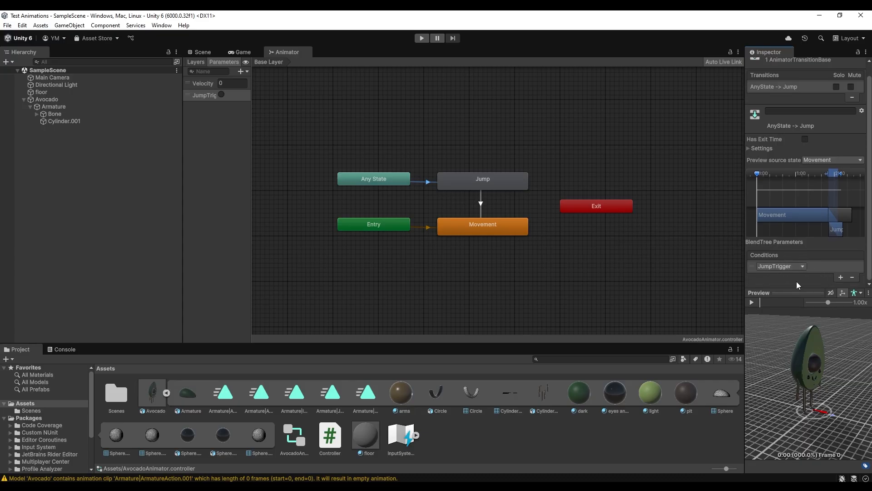
# Review the Jump and Movement states, their incoming transitions, and the Idle and Walk clips inside the Movement blend tree
pyautogui.click(485, 187)
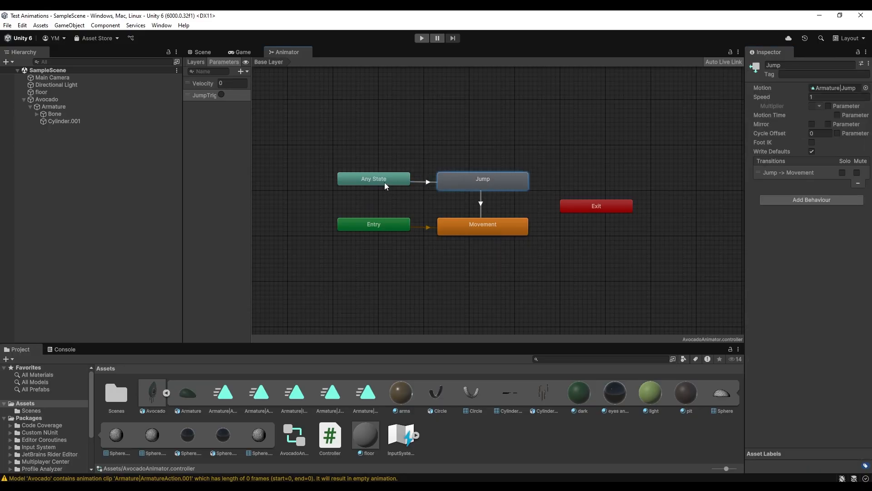
pyautogui.click(430, 183)
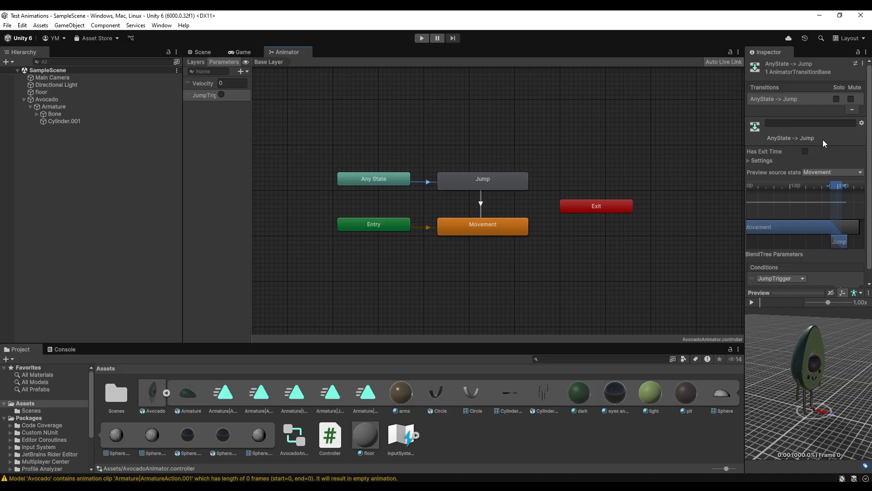
pyautogui.click(482, 233)
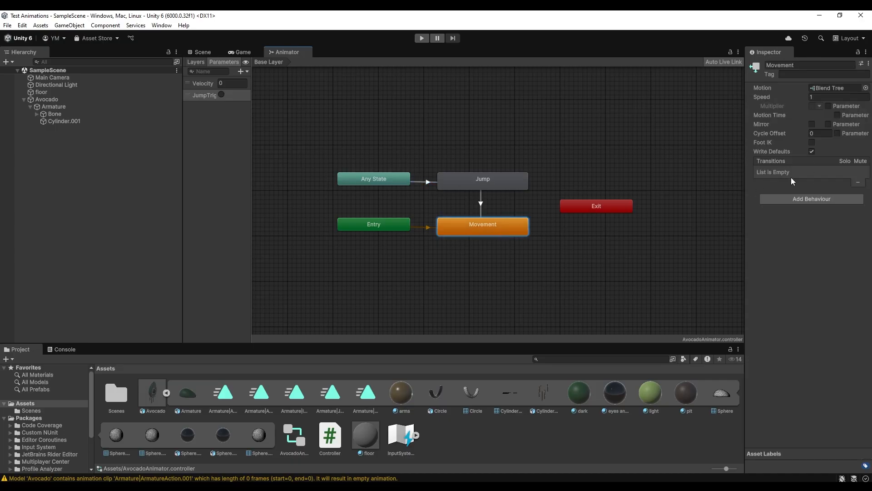
pyautogui.click(419, 228)
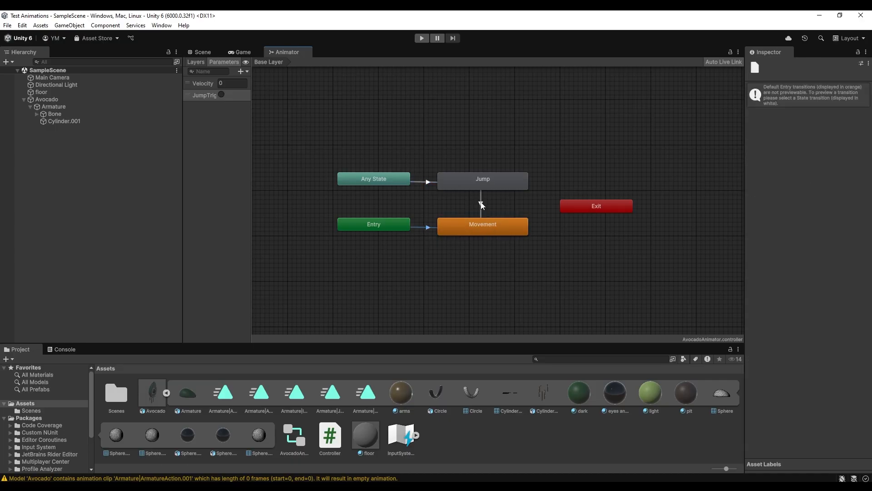
pyautogui.click(484, 224)
pyautogui.doubleClick(486, 229)
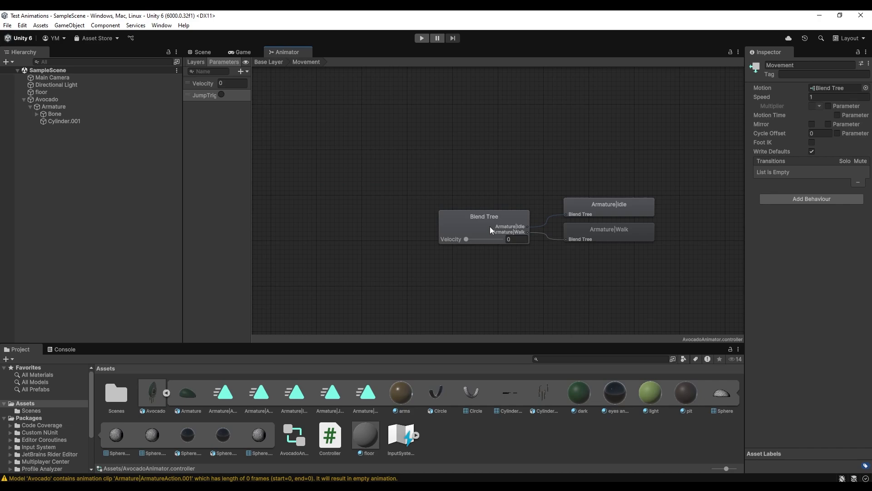
pyautogui.click(597, 212)
pyautogui.click(580, 232)
pyautogui.click(274, 63)
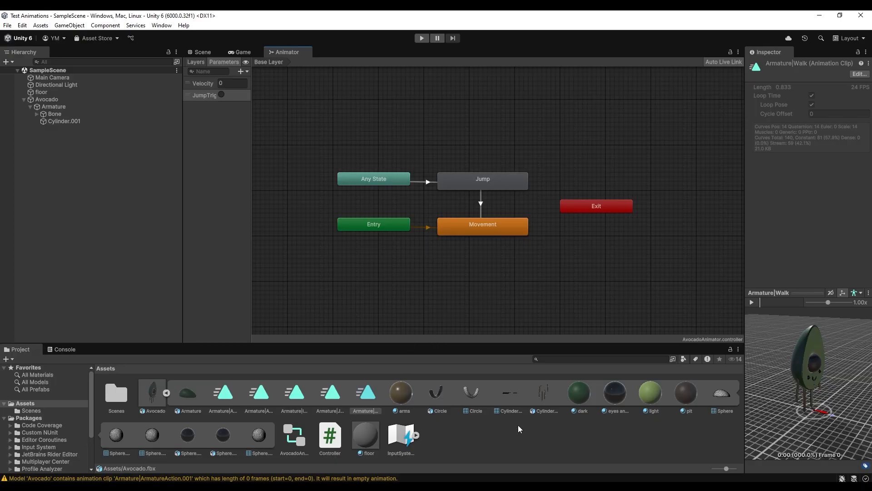
# Switch to the Controller script in Visual Studio, and check the Avocado object back in Unity
pyautogui.hotkey('alt', 'Tab')
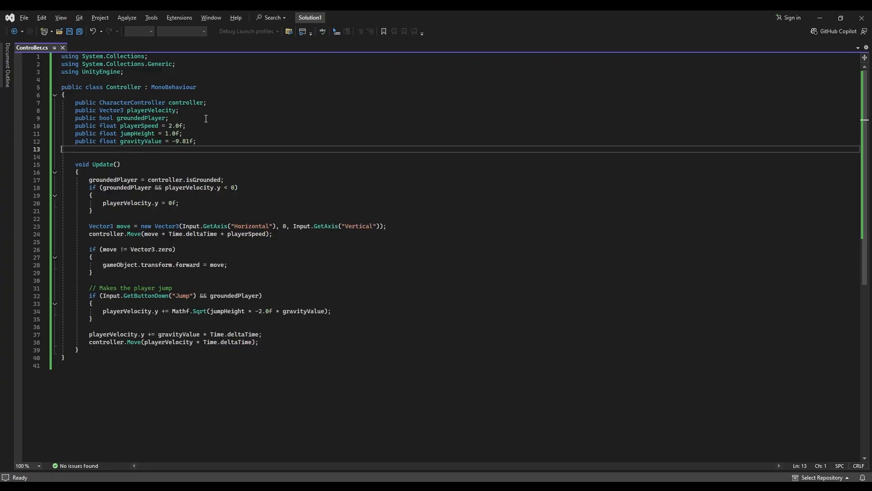
pyautogui.click(206, 143)
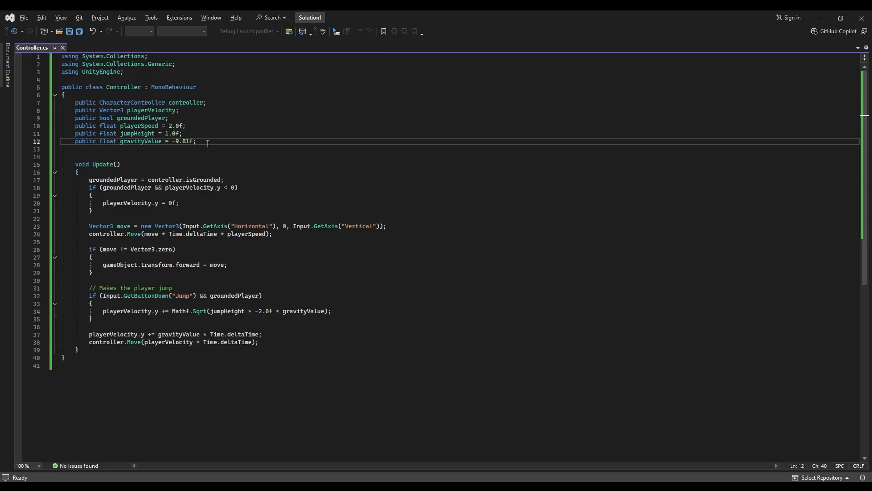
pyautogui.hotkey('alt', 'Tab')
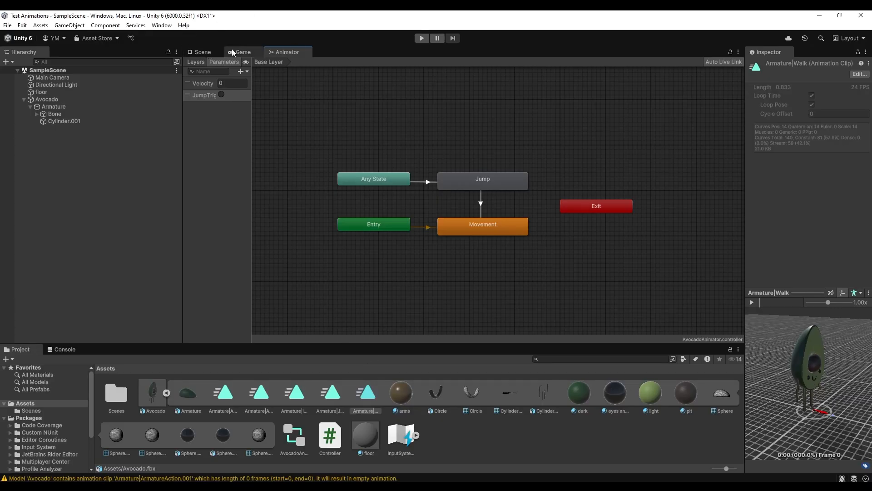
pyautogui.click(219, 52)
pyautogui.click(47, 99)
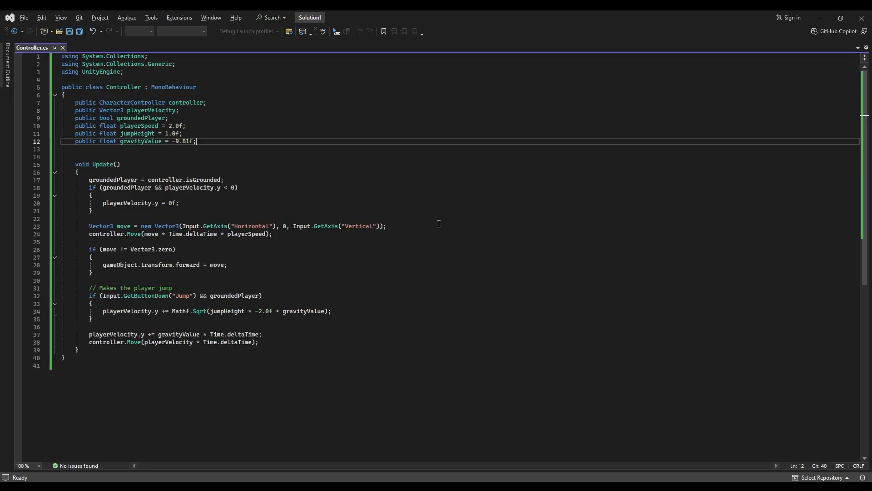
# Declare a private Animator field named cAnimator below gravityValue in the Controller class
pyautogui.press('Return')
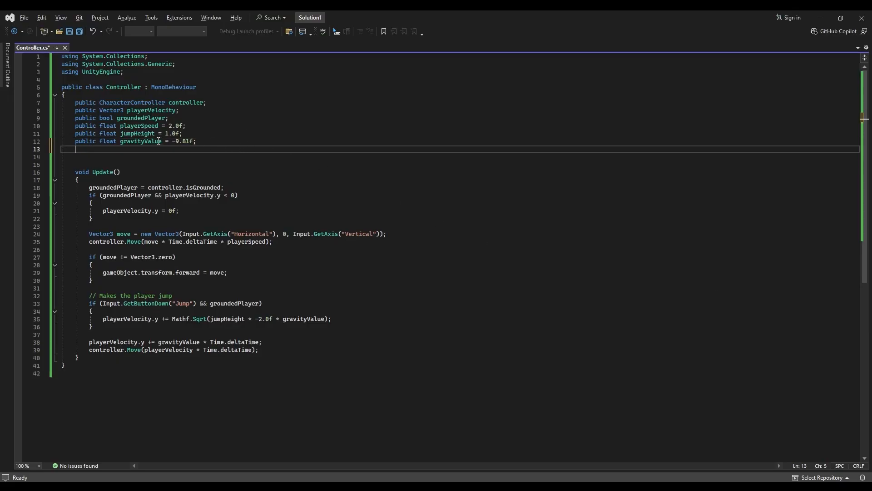
pyautogui.write('priva')
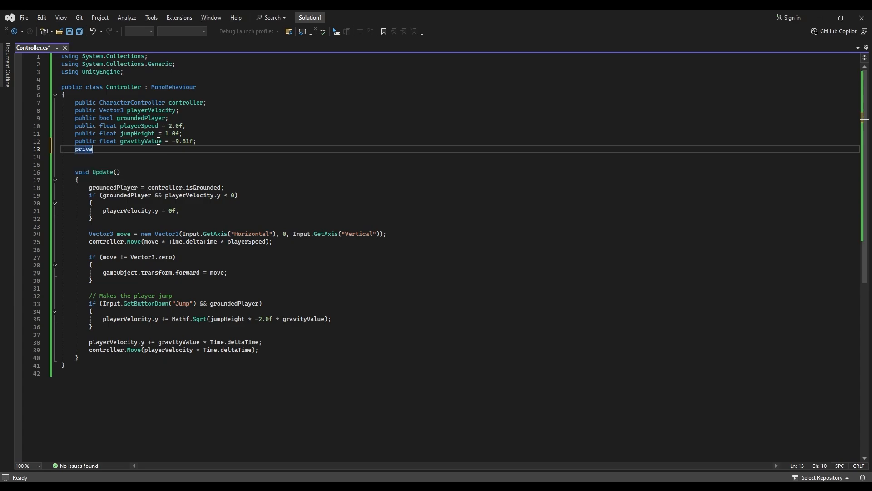
pyautogui.write('te Animato')
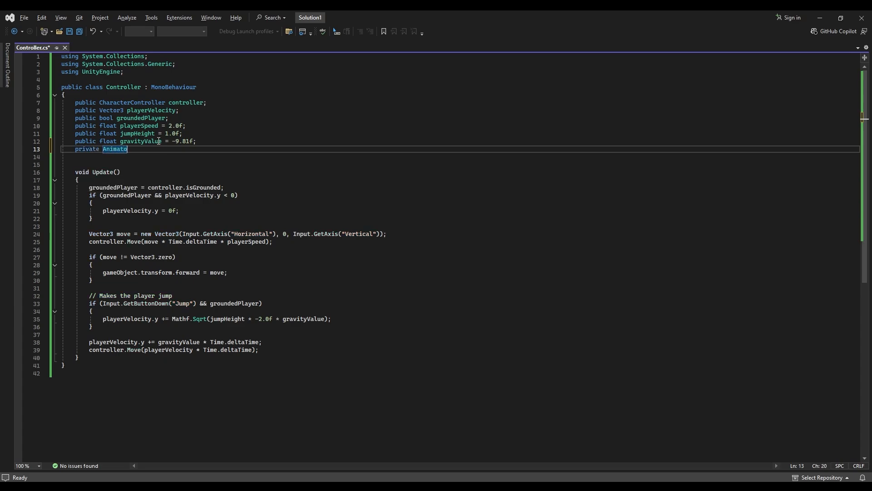
pyautogui.write('r ')
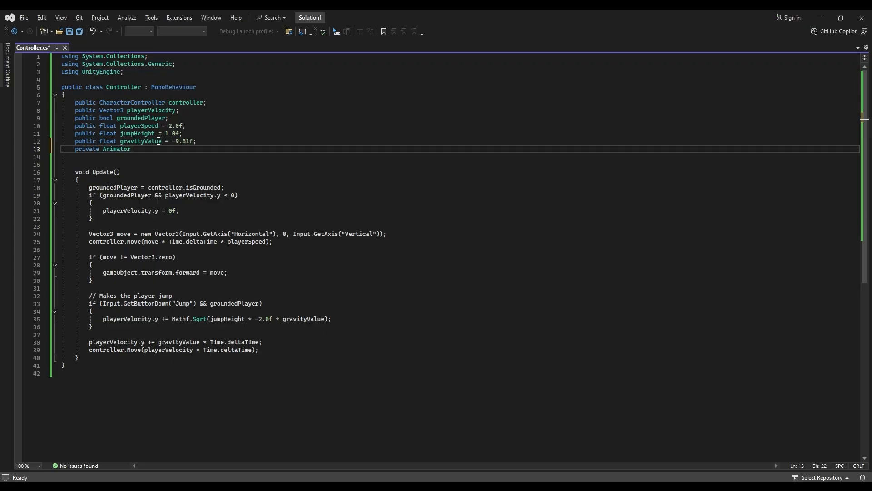
pyautogui.write('cAnim')
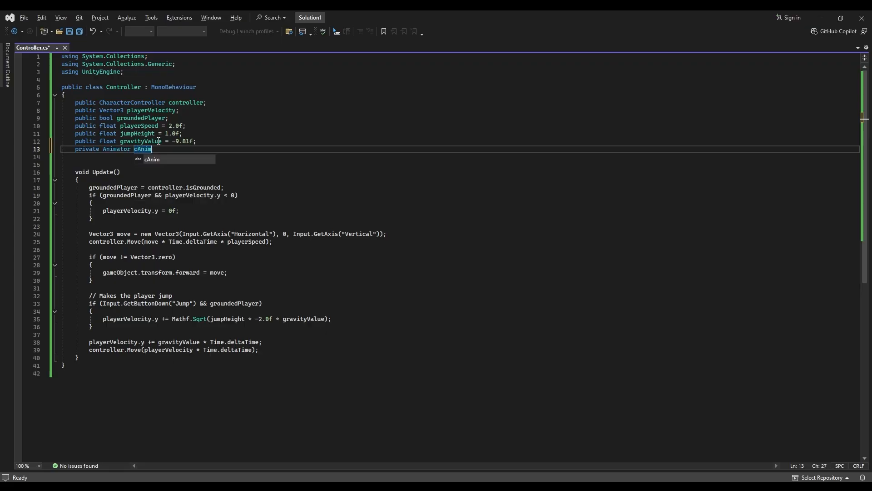
pyautogui.write('ator')
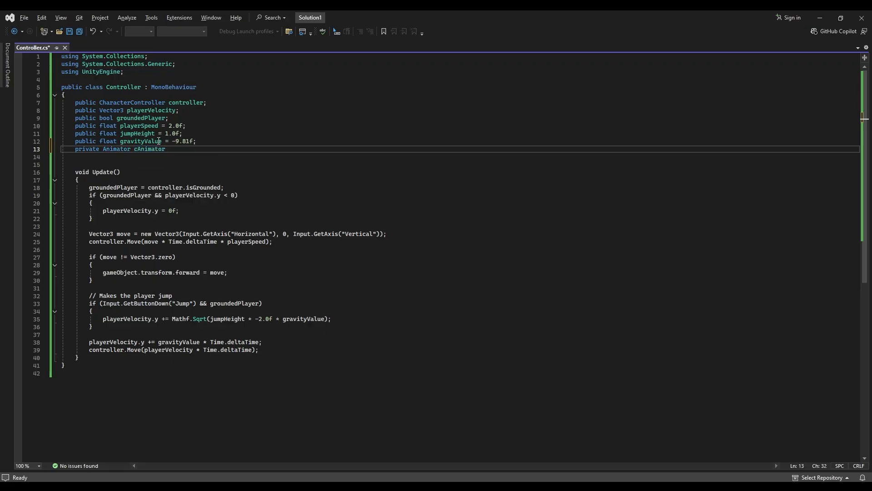
pyautogui.doubleClick(144, 146)
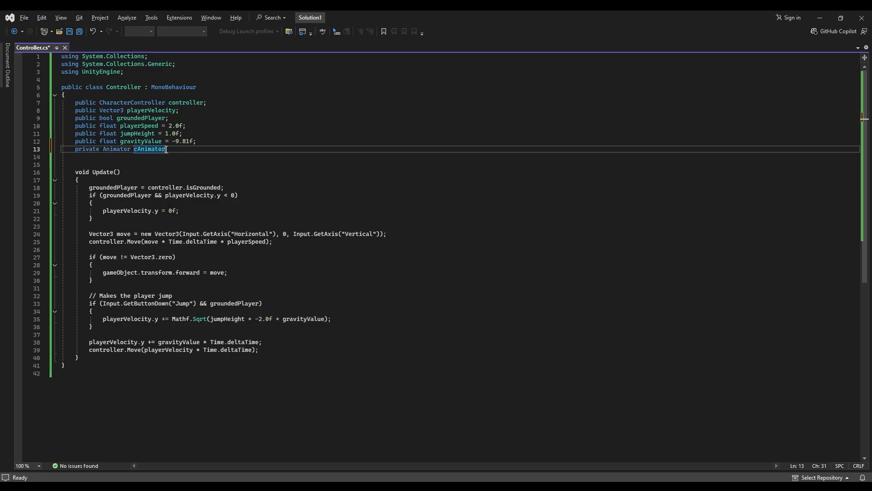
pyautogui.click(174, 151)
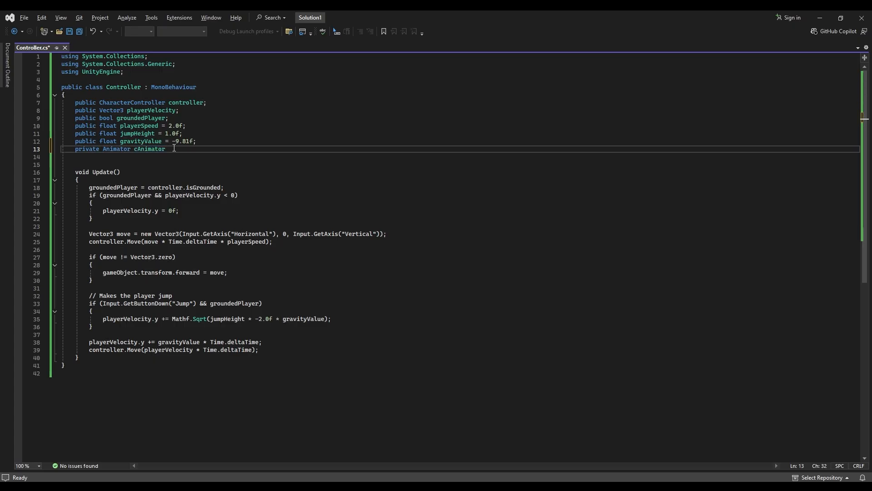
pyautogui.write(';')
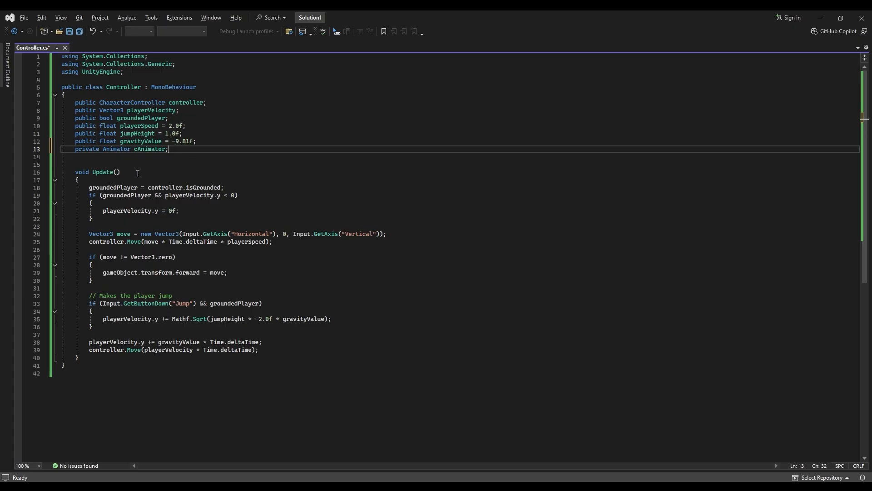
# Add an empty void Start() method between the cAnimator field and the Update method
pyautogui.press('Return')
pyautogui.press('Return')
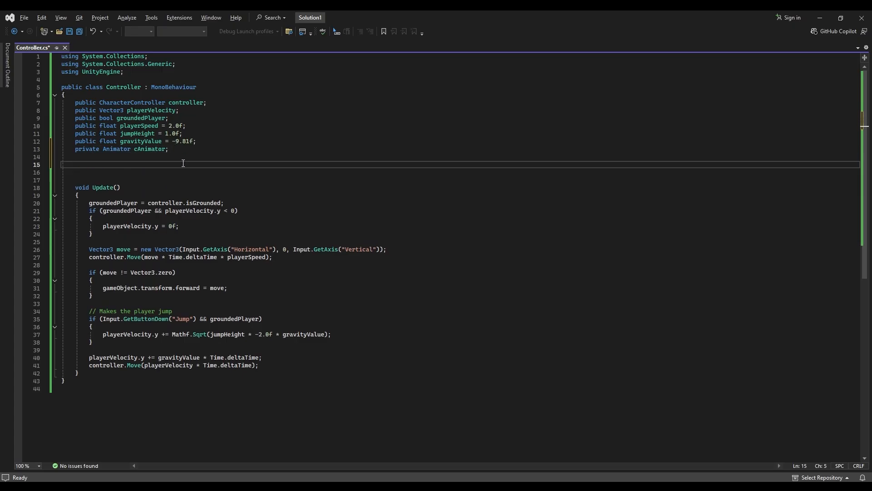
pyautogui.write('void Start()')
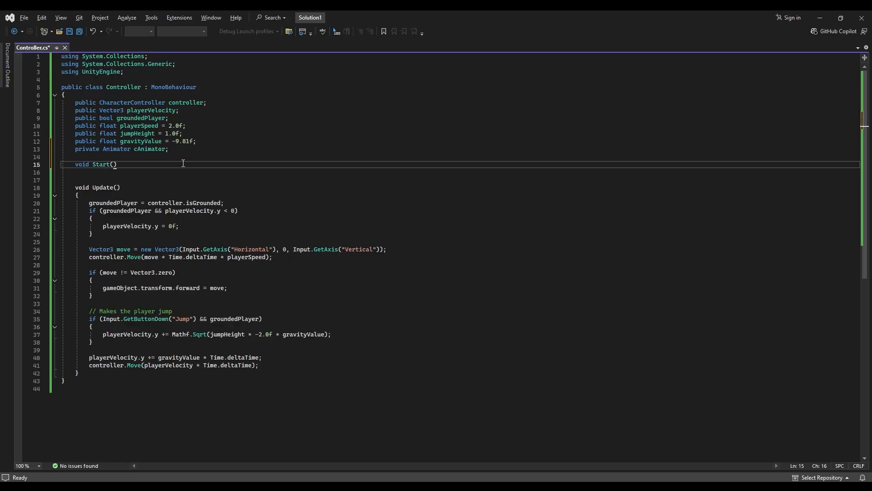
pyautogui.write('{')
pyautogui.press('Return')
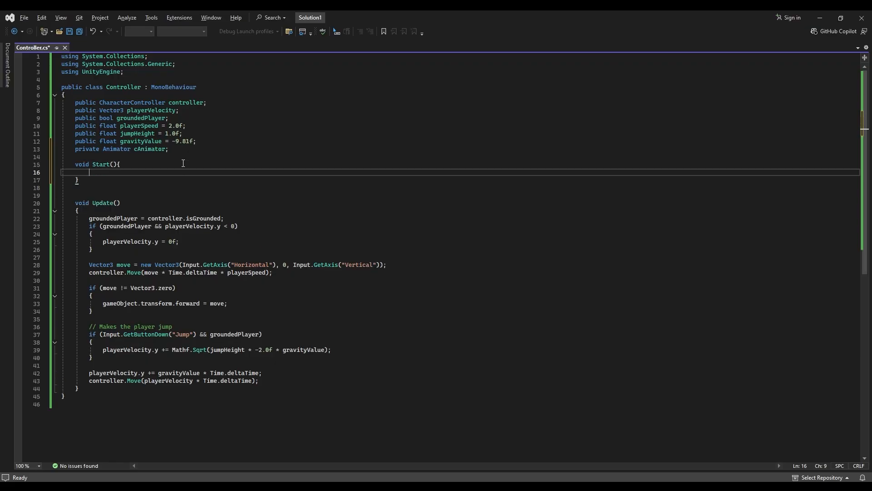
# Assign cAnimator = GetComponent<Animator>(); inside Start and save the script
pyautogui.write('c')
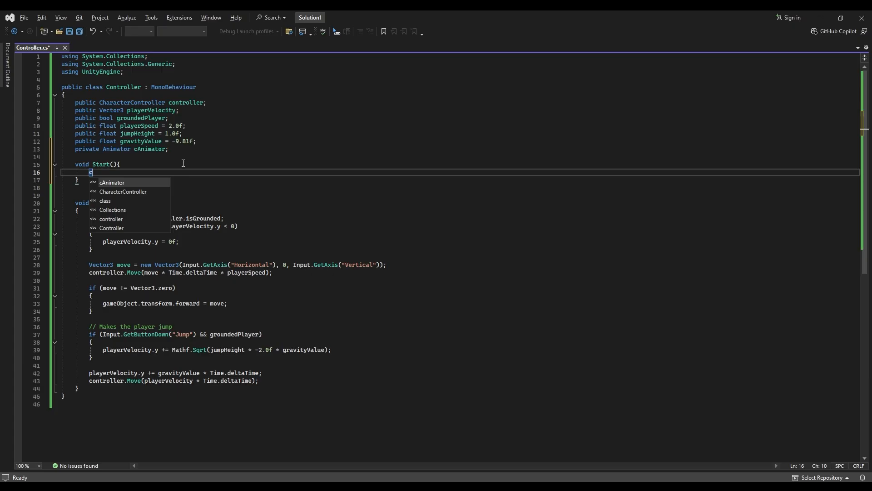
pyautogui.write('Animator')
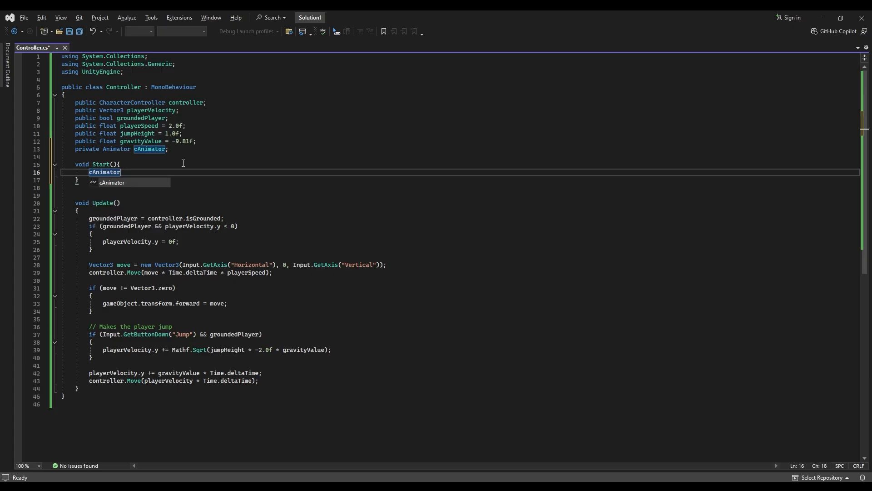
pyautogui.write(' = ')
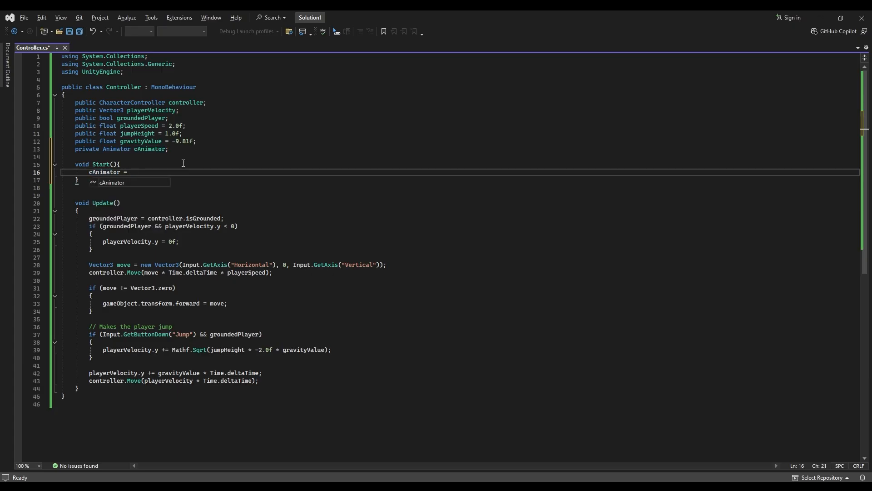
pyautogui.write('GetComponent')
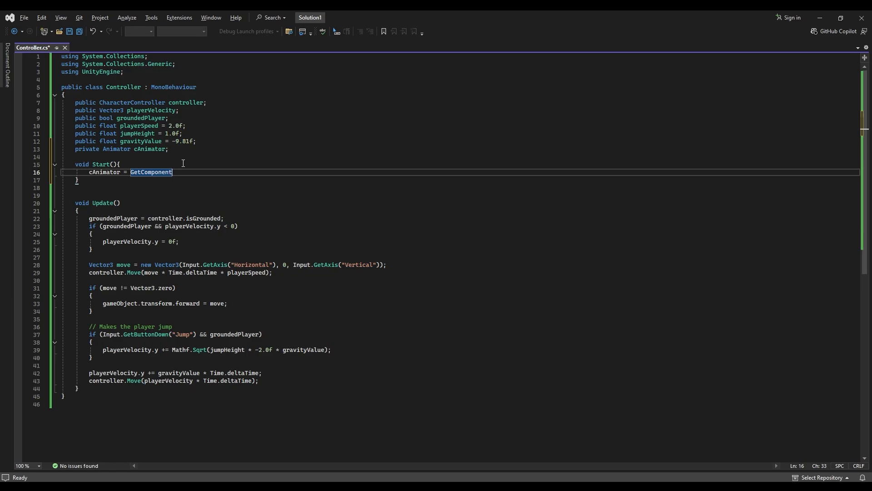
pyautogui.write('<Animator')
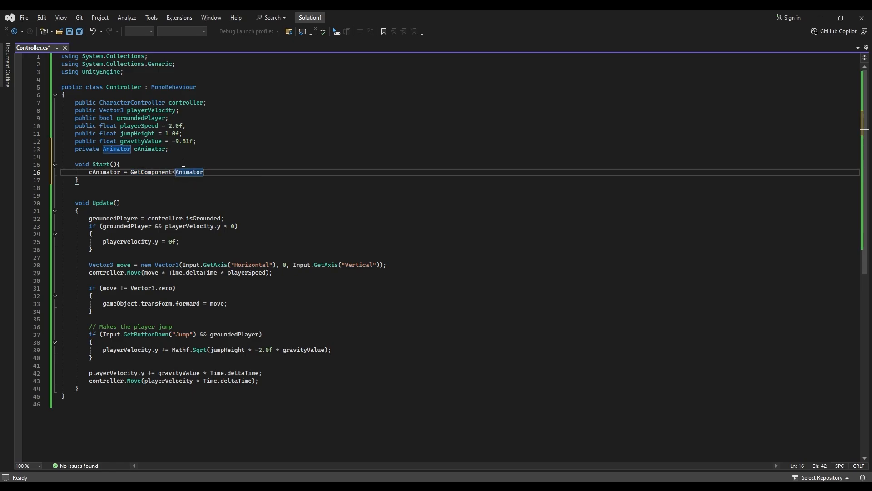
pyautogui.write('>();')
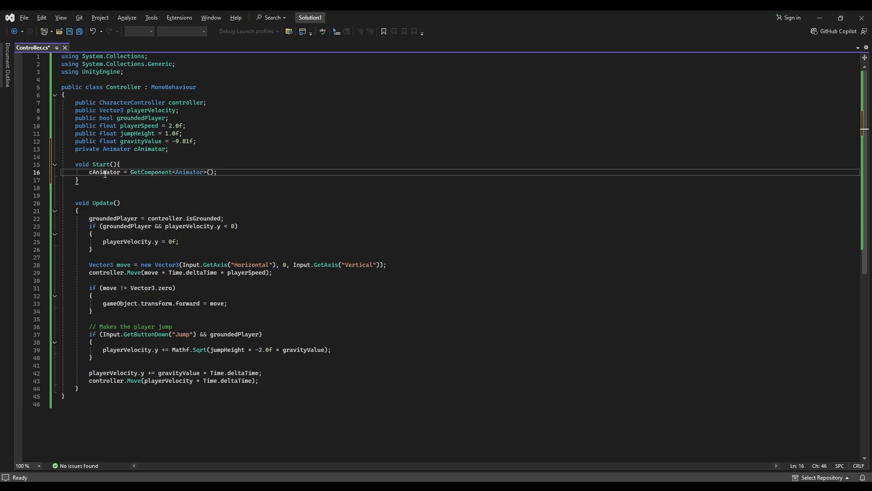
pyautogui.hotkey('ctrl', 's')
pyautogui.moveTo(89, 172); pyautogui.dragTo(204, 173)
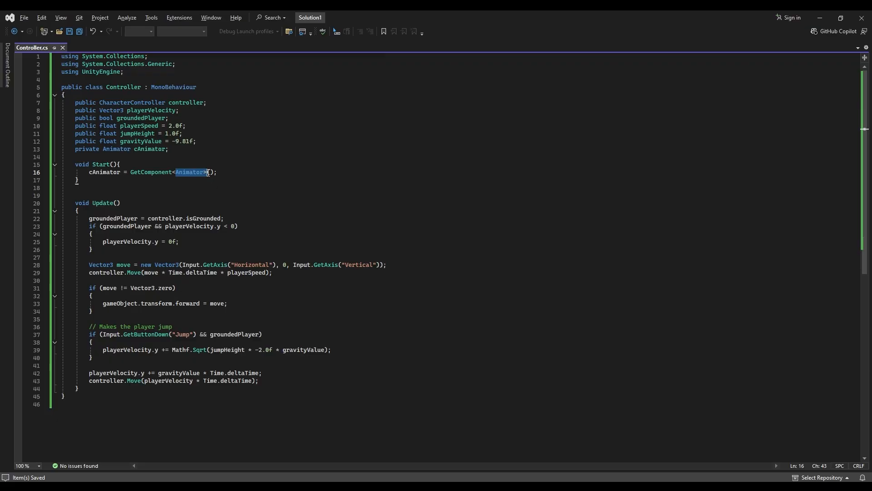
pyautogui.click(121, 173)
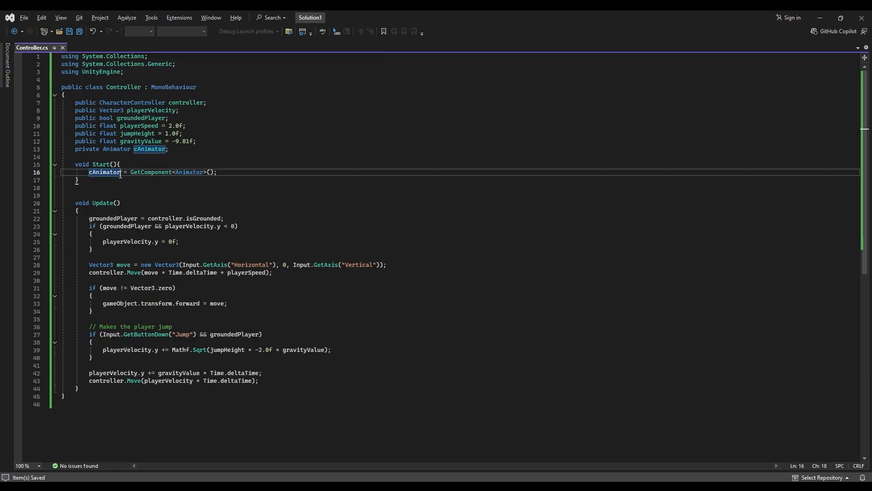
pyautogui.moveTo(123, 173); pyautogui.dragTo(91, 176)
pyautogui.click(130, 176)
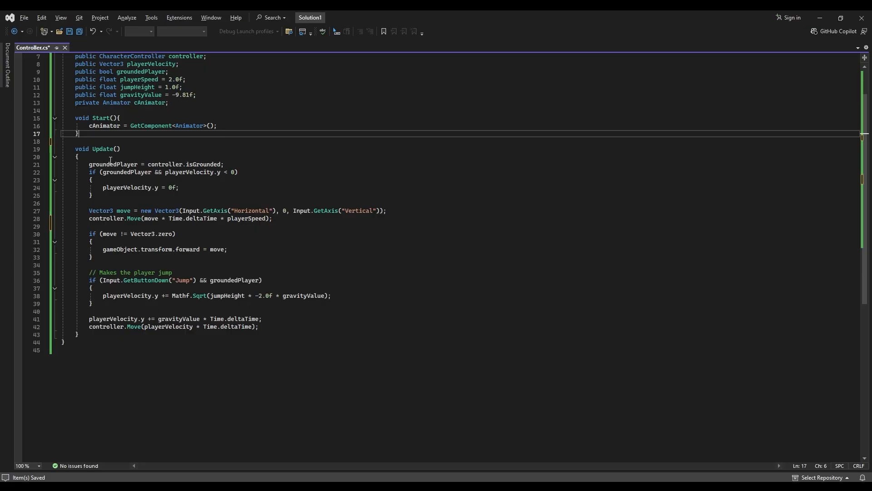
# Declare float movementSpeed = move.magnitude; on a new line at the beginning of the Update method
pyautogui.click(110, 160)
pyautogui.press('Return')
pyautogui.press('Return')
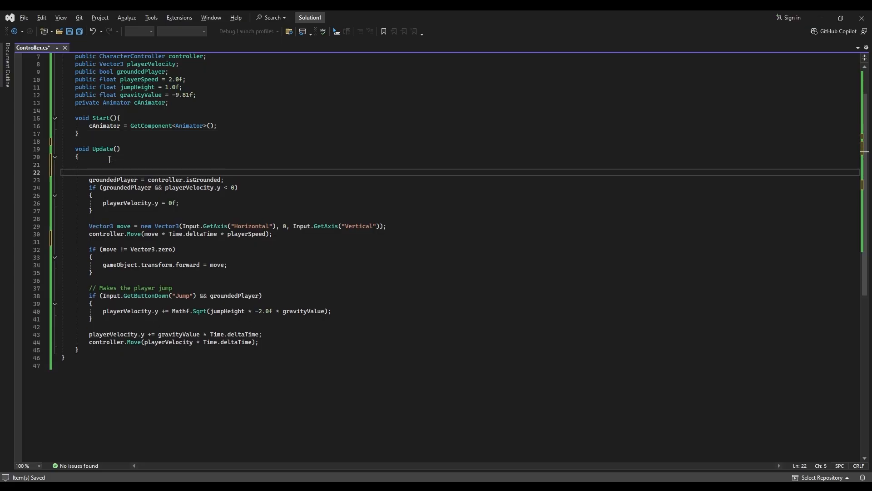
pyautogui.click(112, 166)
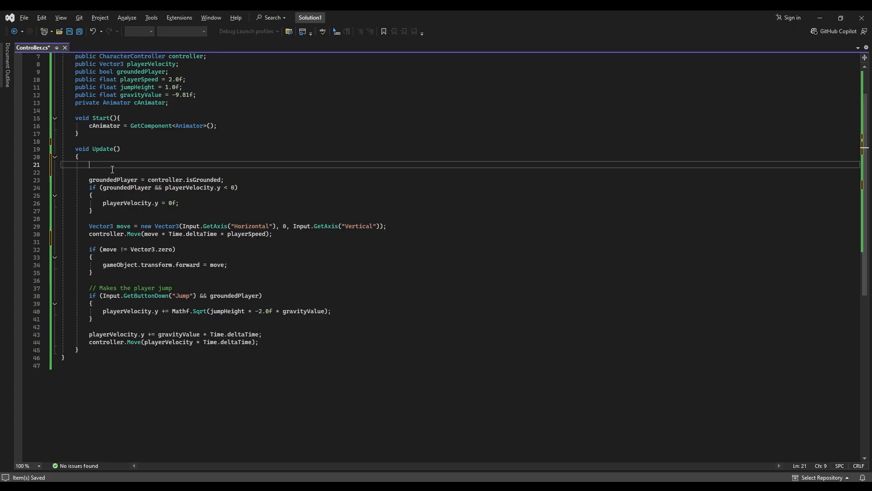
pyautogui.write('float movementSpeed')
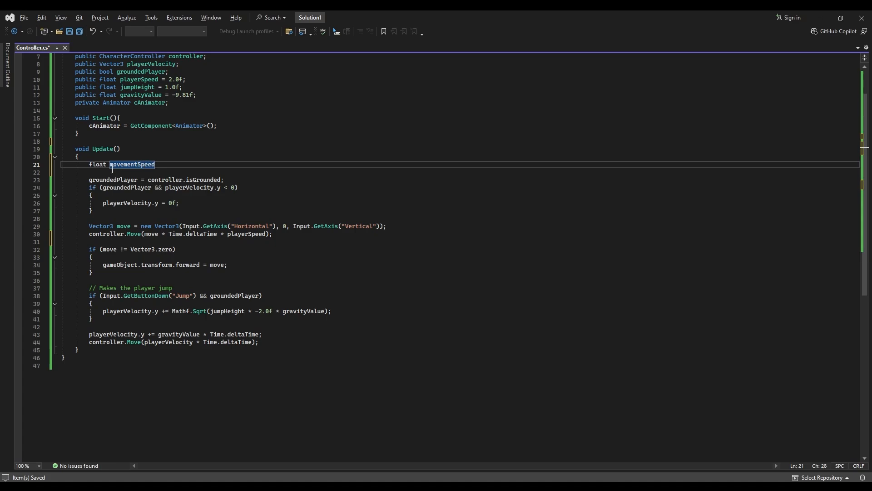
pyautogui.click(104, 164)
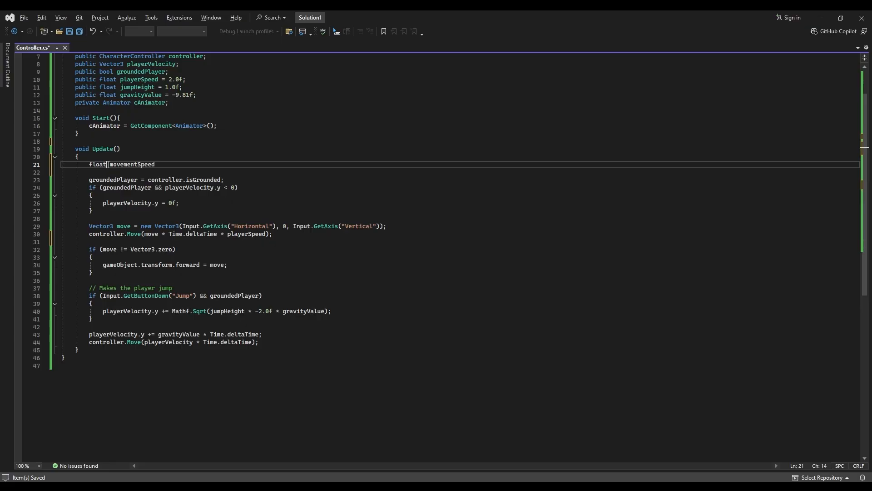
pyautogui.doubleClick(134, 164)
pyautogui.click(157, 164)
pyautogui.write('= move.')
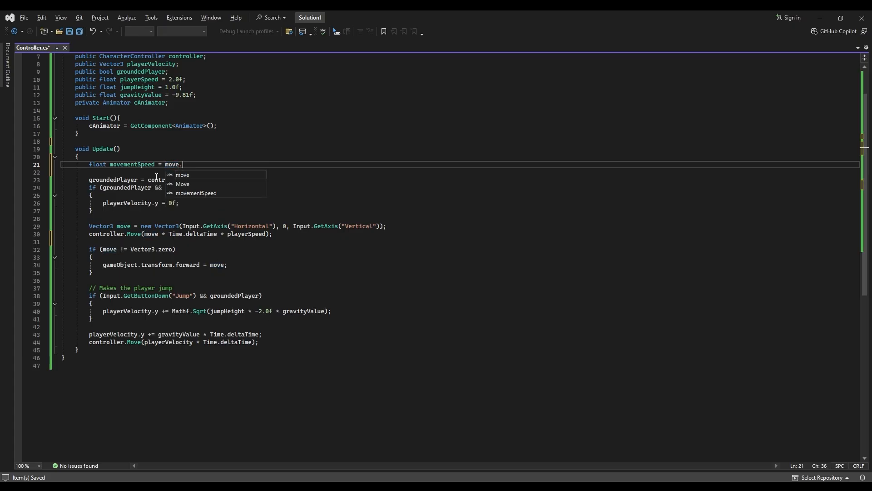
pyautogui.write('Ma')
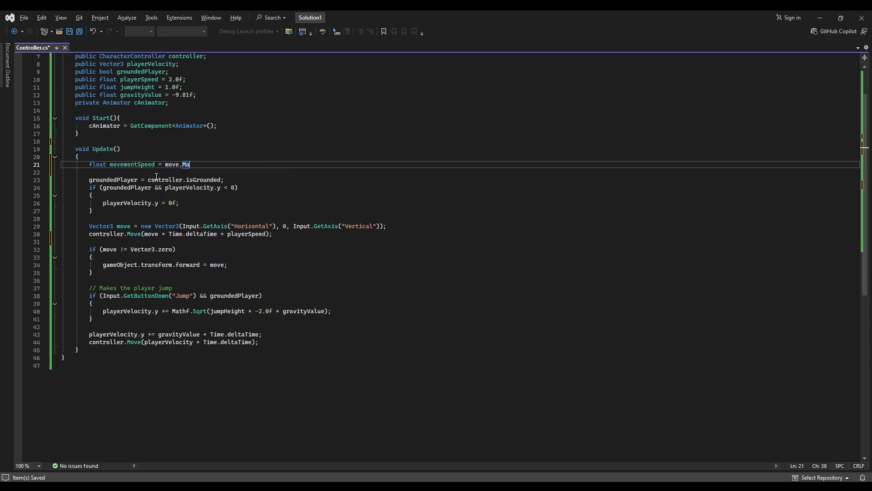
pyautogui.press('BackSpace')
pyautogui.write('magnitude;')
# Add cAnimator.SetFloat("Velocity", movementSpeed); below the movementSpeed declaration in Update and save the script
pyautogui.press('Return')
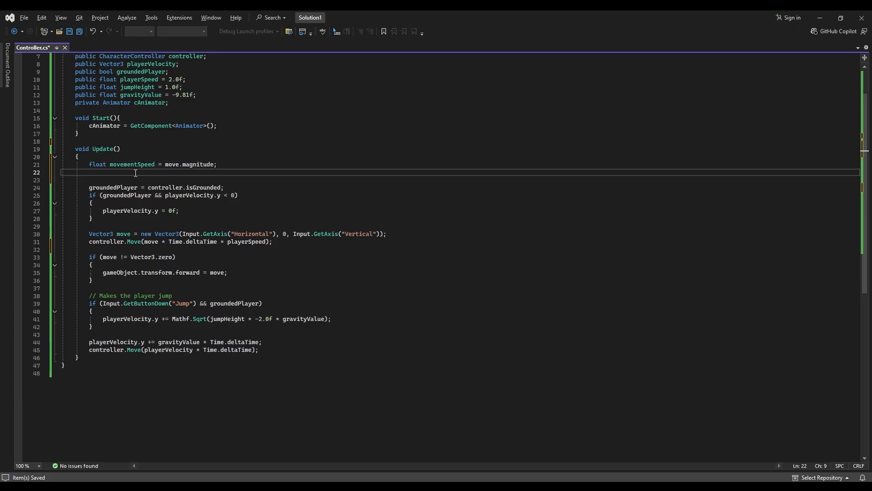
pyautogui.write('ca')
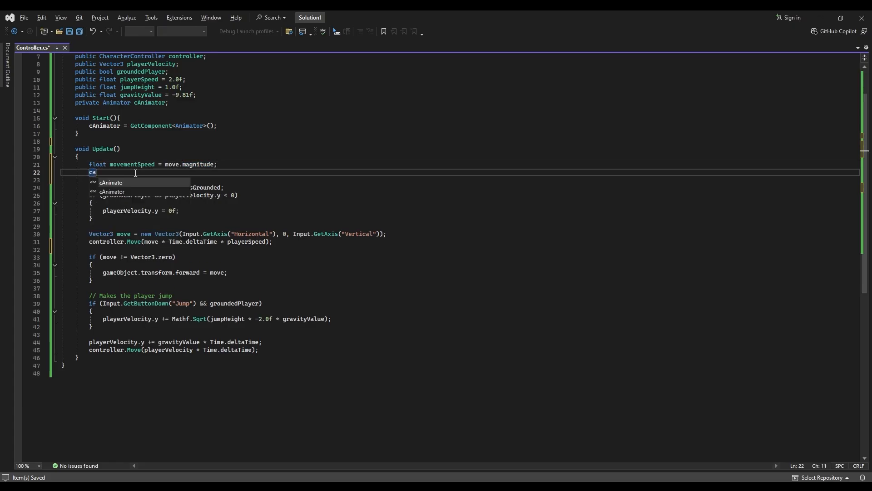
pyautogui.press('Down')
pyautogui.press('Tab')
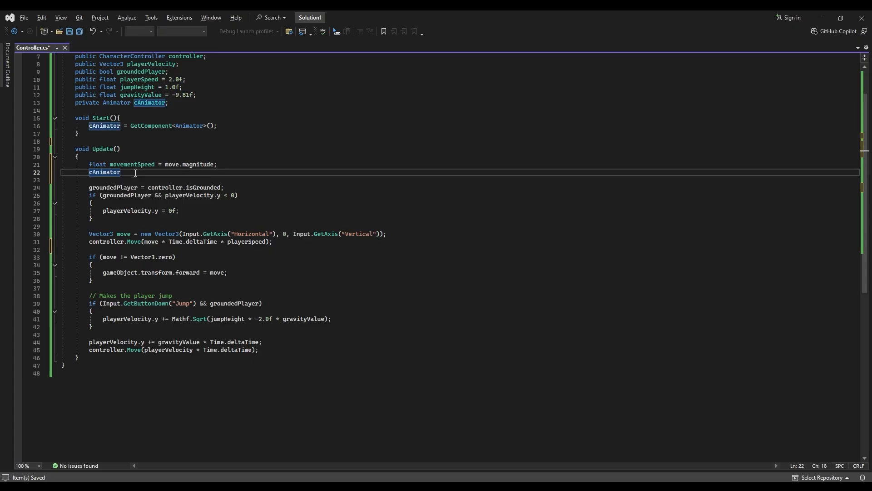
pyautogui.write('.SetFl')
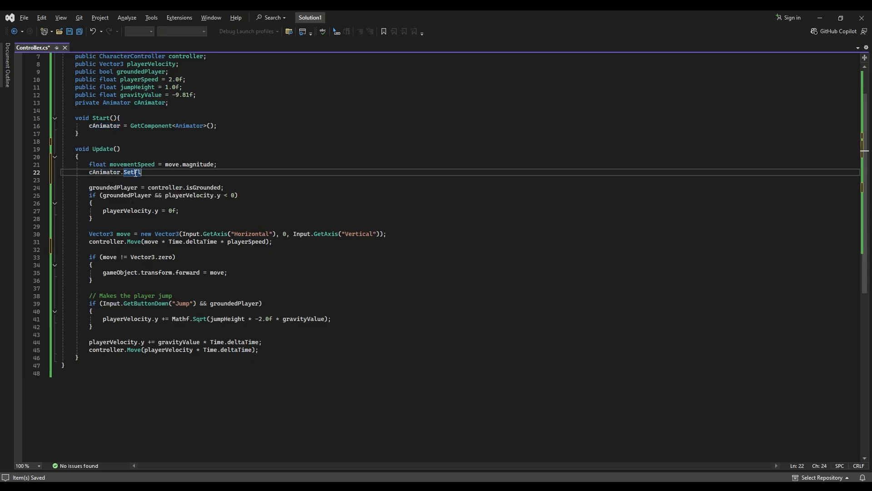
pyautogui.write('oa')
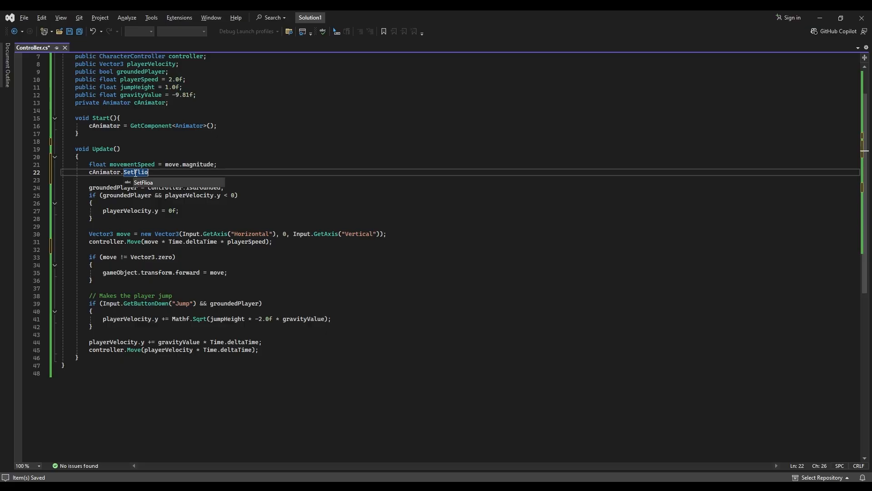
pyautogui.press('BackSpace')
pyautogui.write('oat')
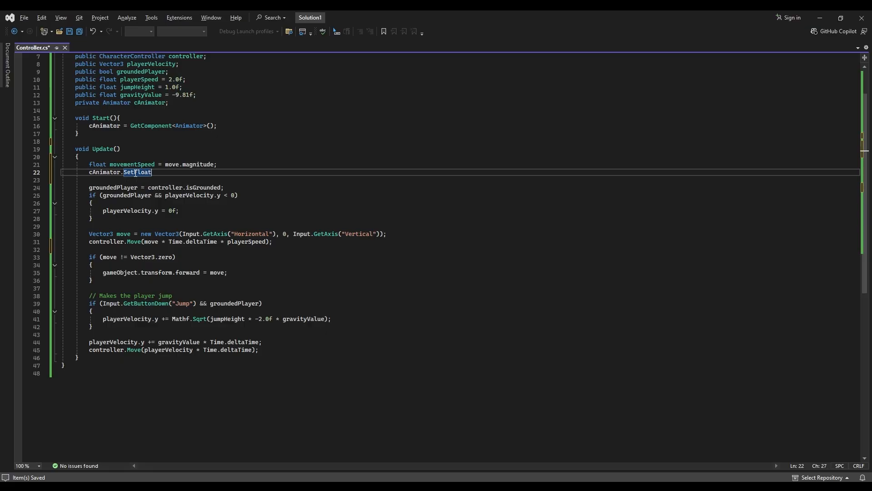
pyautogui.write('("Velocity')
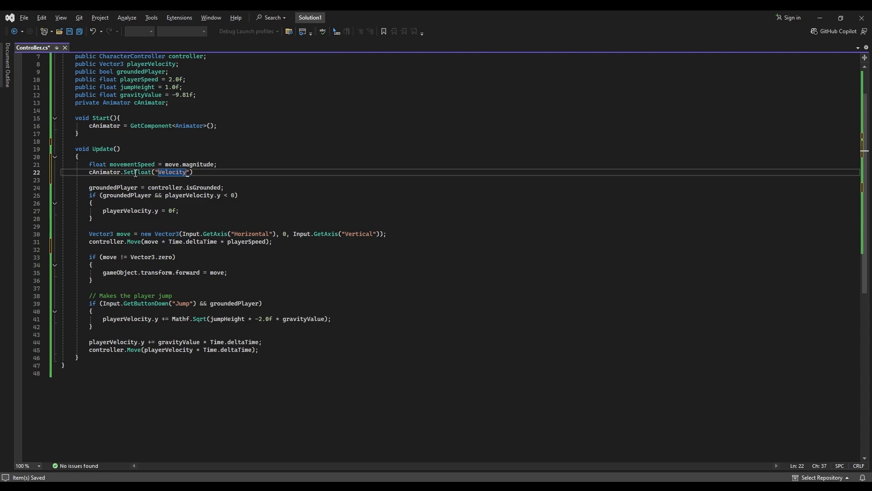
pyautogui.write('", movementSpeed')
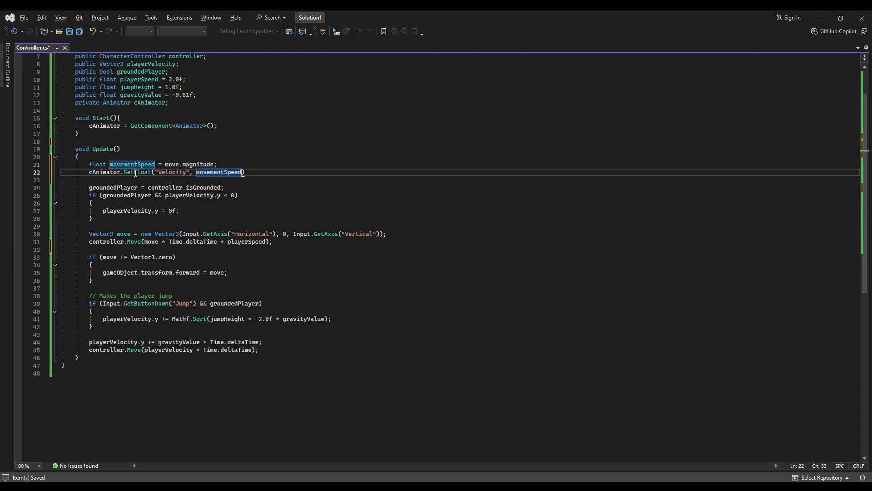
pyautogui.write(");'")
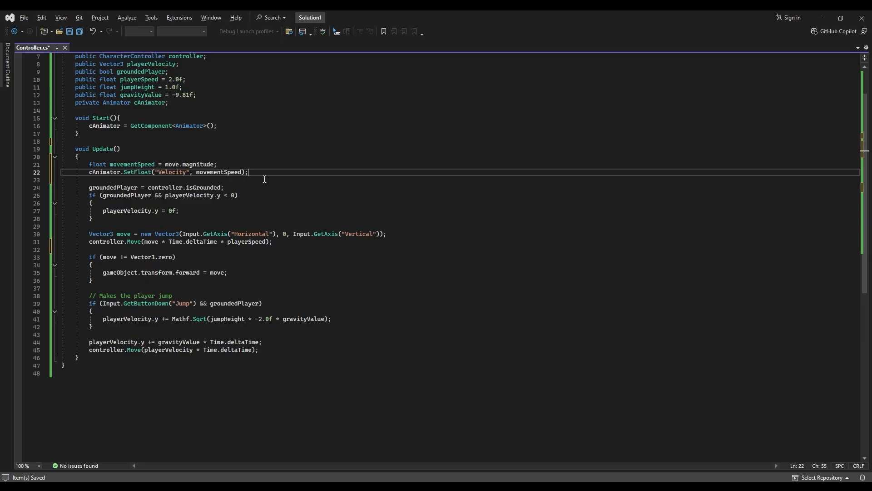
pyautogui.hotkey('ctrl', 's')
# Switch to Unity and check the Movement state and the Velocity parameter in the Animator
pyautogui.hotkey('alt', 'Tab')
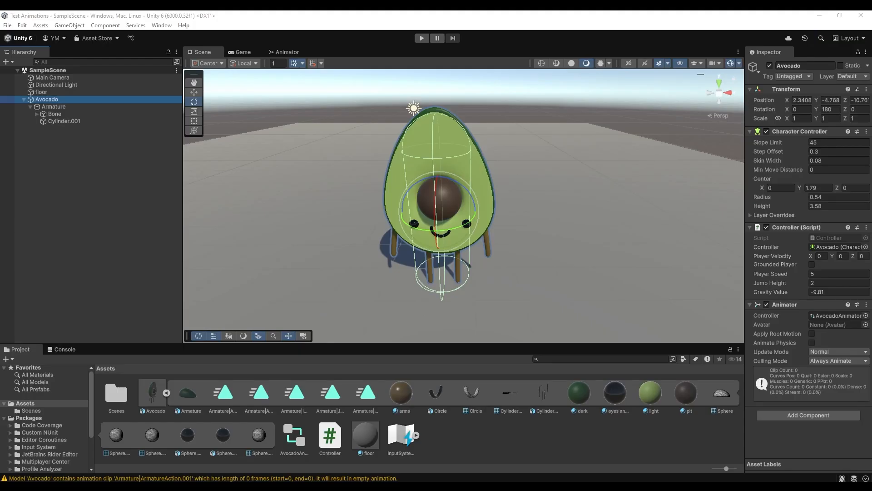
pyautogui.click(288, 52)
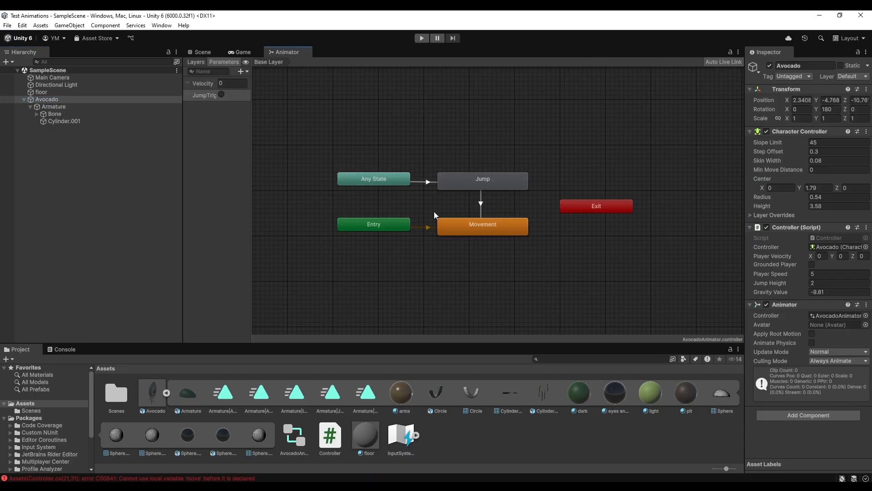
pyautogui.click(477, 232)
pyautogui.click(204, 84)
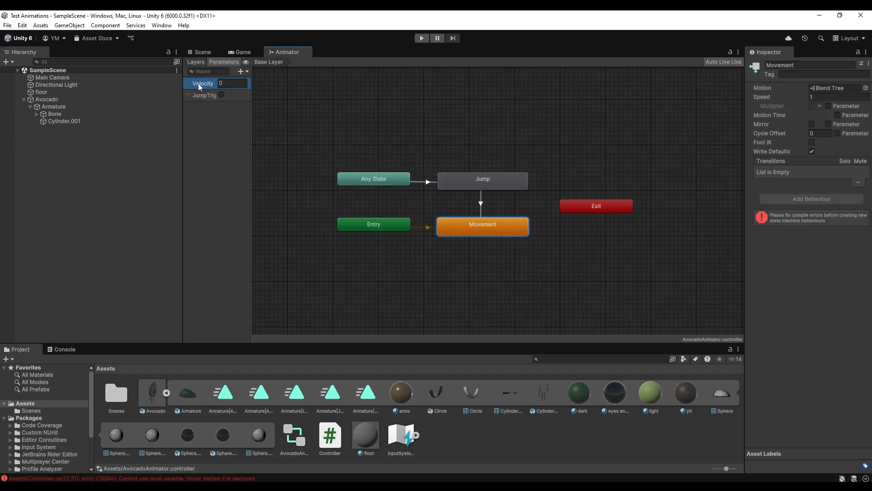
pyautogui.click(224, 85)
pyautogui.click(201, 122)
# Open the Console's compile error in the script and examine where move is used and declared within Update
pyautogui.click(75, 349)
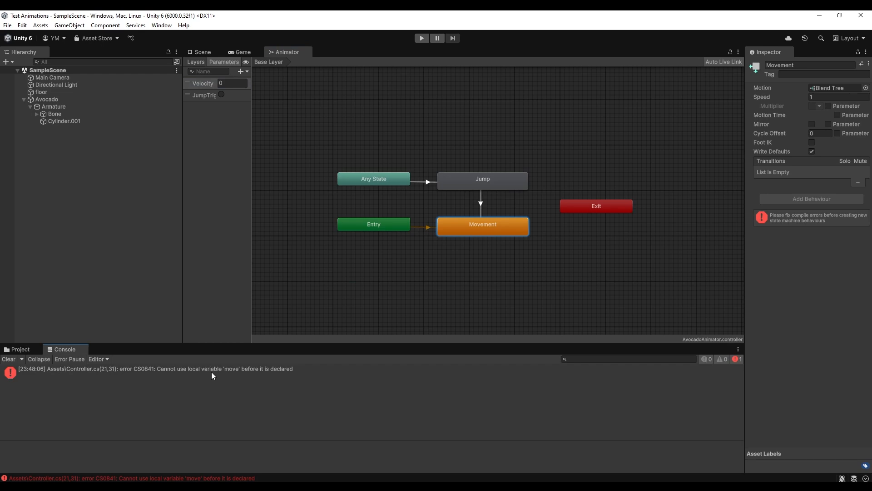
pyautogui.doubleClick(247, 373)
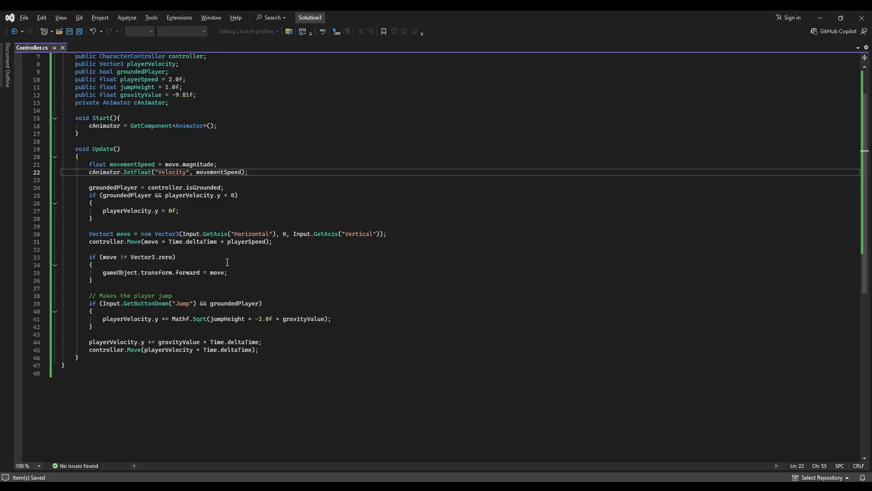
pyautogui.click(82, 172)
pyautogui.doubleClick(178, 165)
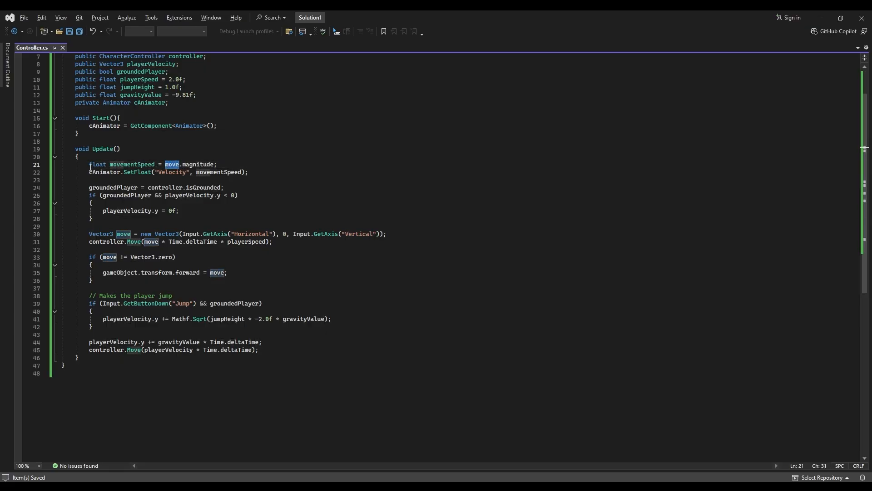
pyautogui.moveTo(90, 164); pyautogui.dragTo(248, 172)
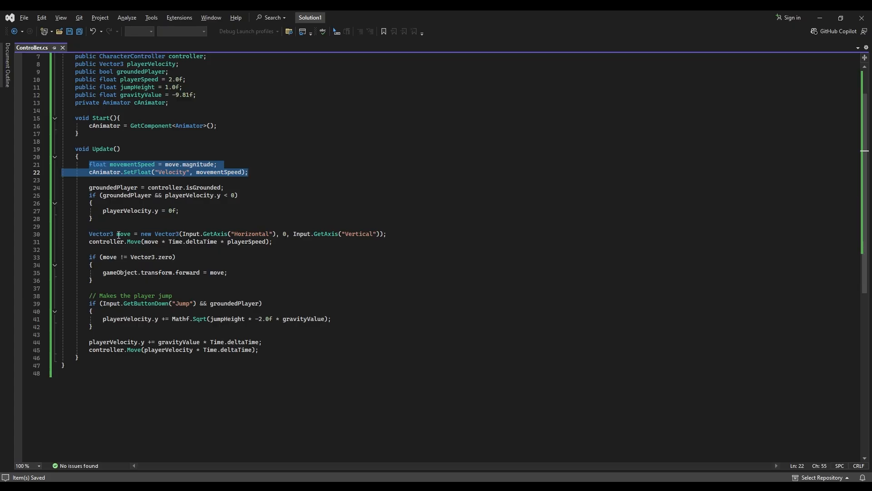
pyautogui.moveTo(119, 235); pyautogui.dragTo(367, 239)
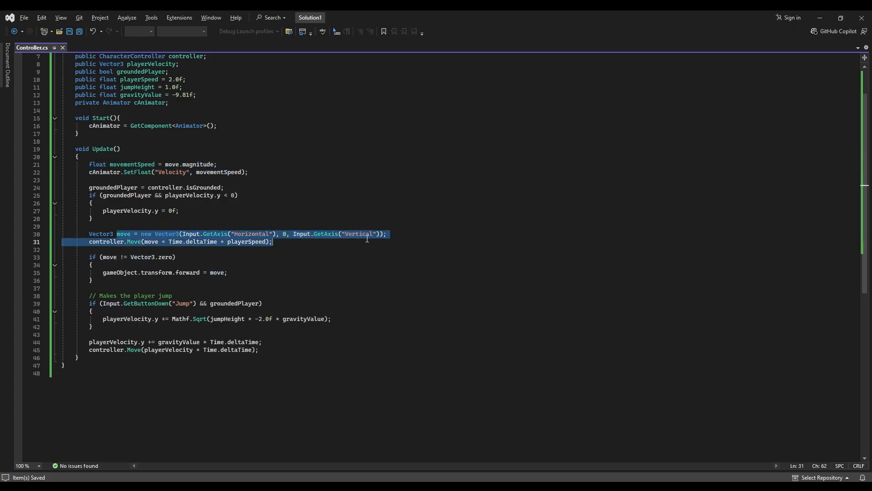
# Cut the movementSpeed declaration and the SetFloat call from the beginning of Update and remove the leftover blank line, keeping the opening brace
pyautogui.click(245, 166)
pyautogui.moveTo(90, 165); pyautogui.dragTo(250, 172)
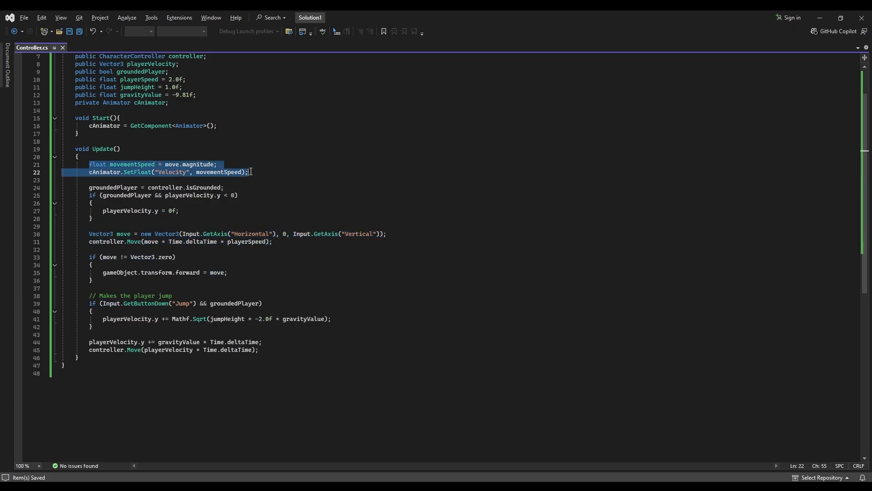
pyautogui.hotkey('ctrl', 'x')
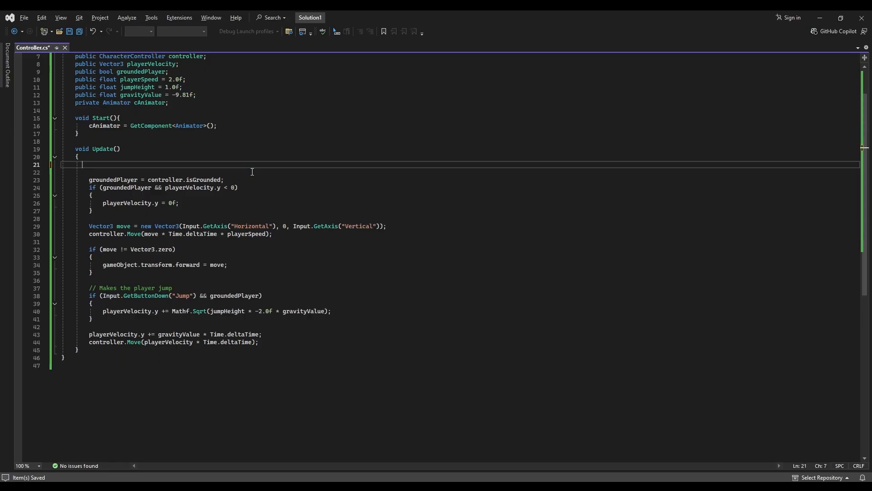
pyautogui.press('BackSpace')
pyautogui.press('BackSpace')
pyautogui.press('BackSpace')
pyautogui.press('BackSpace')
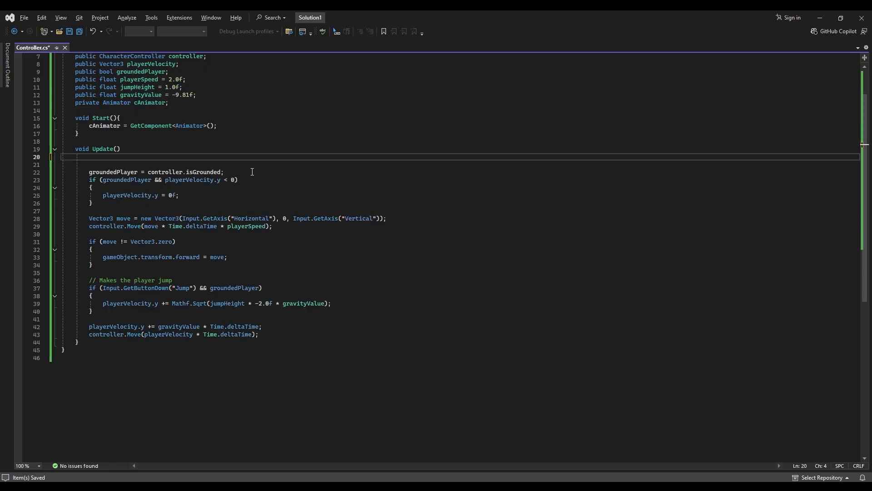
pyautogui.write('{')
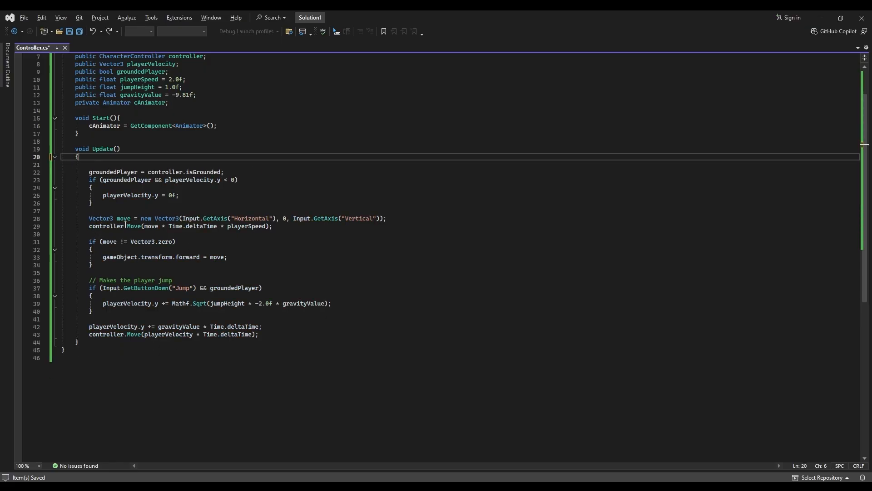
# Paste the two cut lines directly below controller.Move(move * Time.deltaTime * playerSpeed); and save the script
pyautogui.click(112, 219)
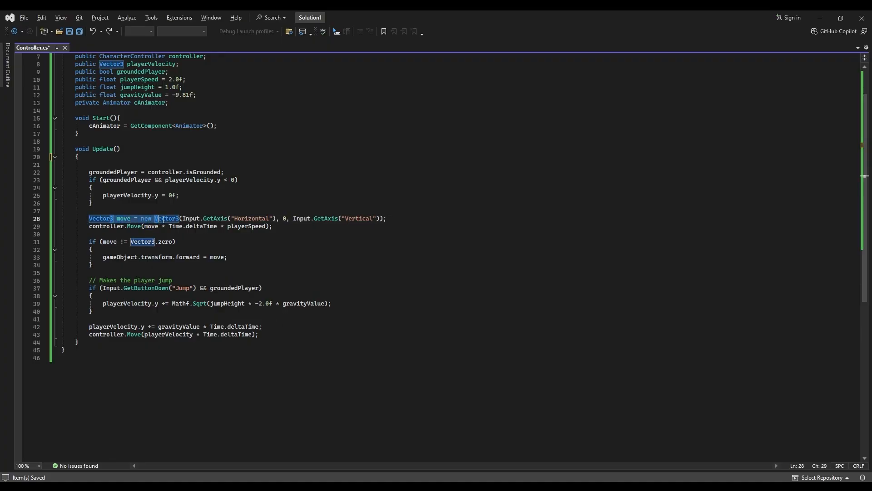
pyautogui.click(290, 227)
pyautogui.press('Return')
pyautogui.hotkey('ctrl', 'v')
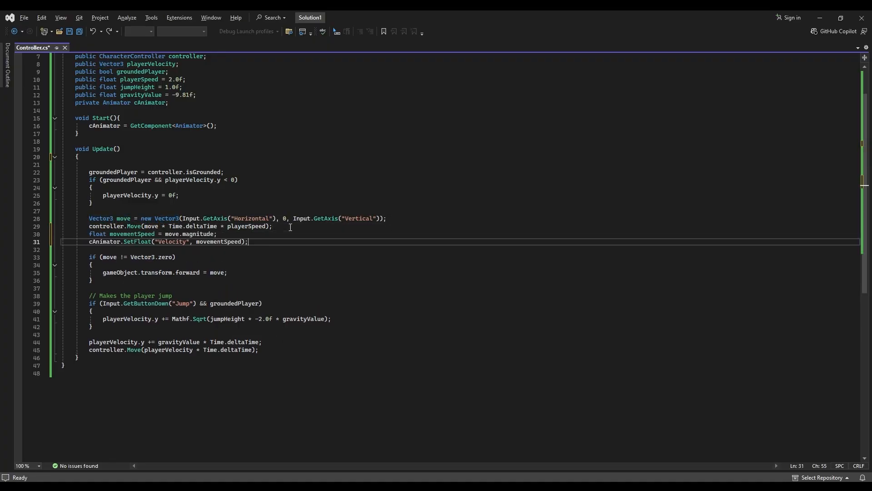
pyautogui.hotkey('ctrl', 's')
# Switch to Unity to check the JumpTrigger parameter in the Animator, and return to the script
pyautogui.hotkey('alt', 'Tab')
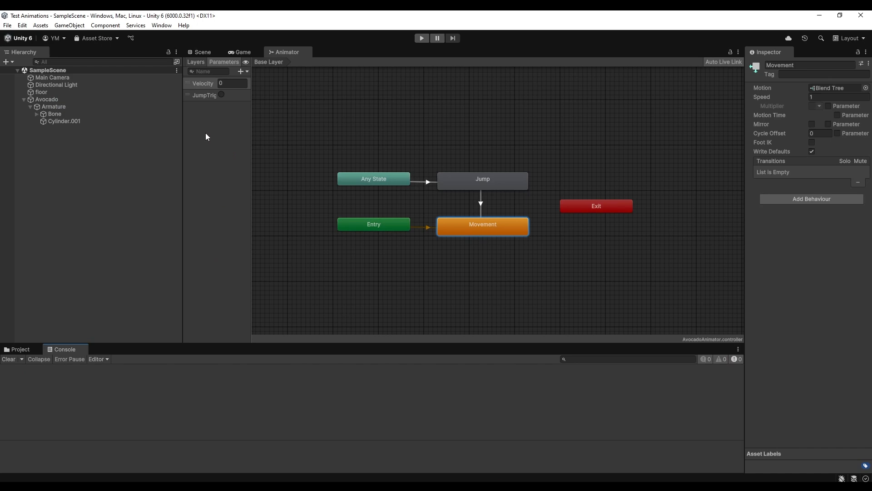
pyautogui.click(221, 95)
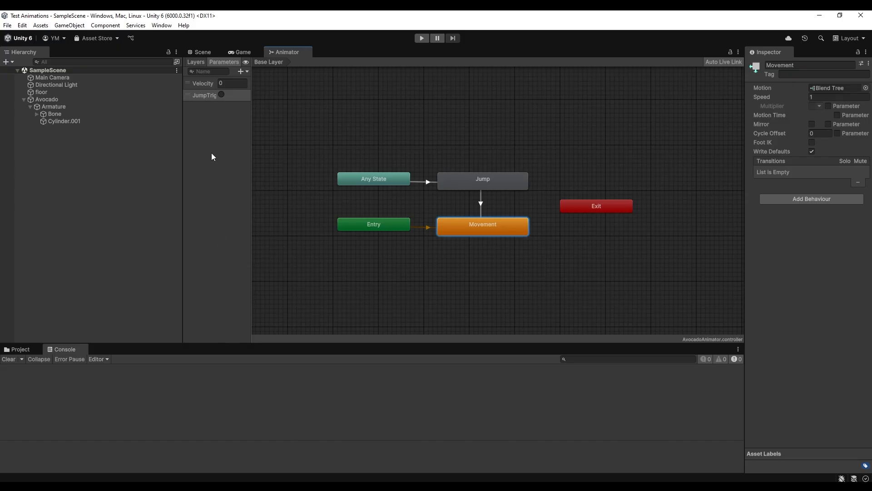
pyautogui.hotkey('alt', 'Tab')
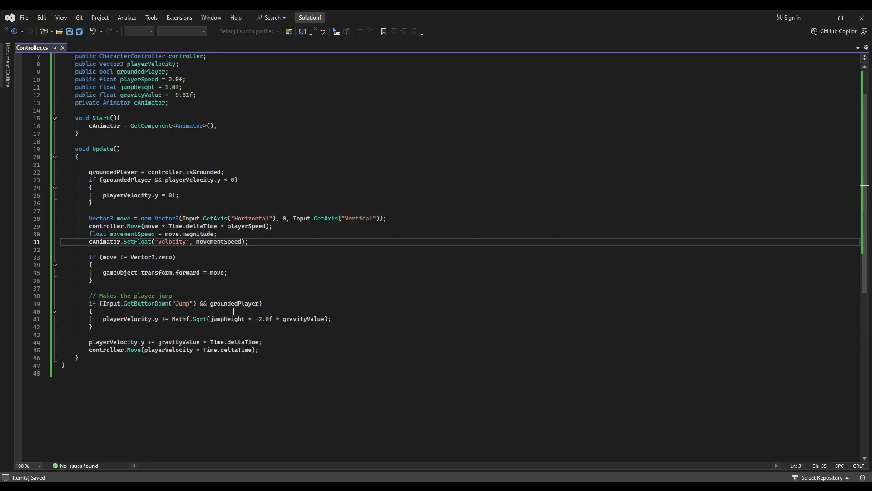
# Add cAnimator.SetTrigger("JumpTrigger") below the playerVelocity.y line inside the jump condition and save the script
pyautogui.moveTo(90, 297); pyautogui.dragTo(121, 311)
pyautogui.click(121, 312)
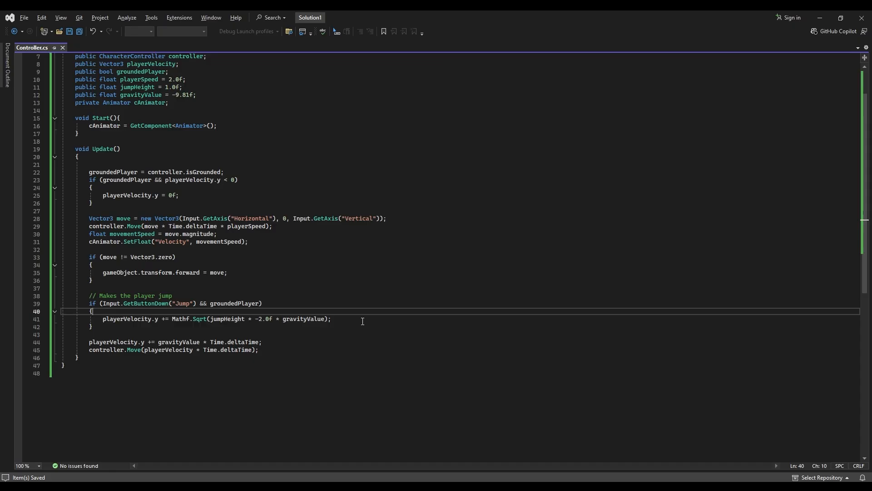
pyautogui.click(336, 320)
pyautogui.press('Return')
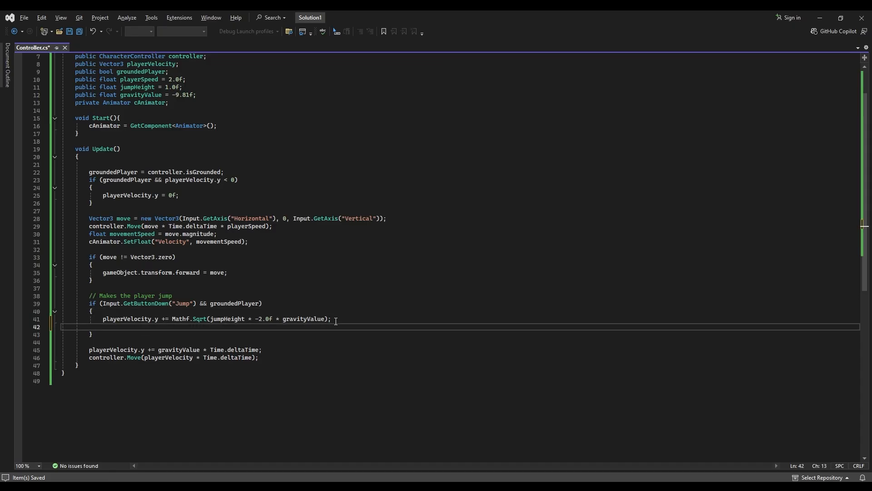
pyautogui.write('cAnima')
pyautogui.press('Tab')
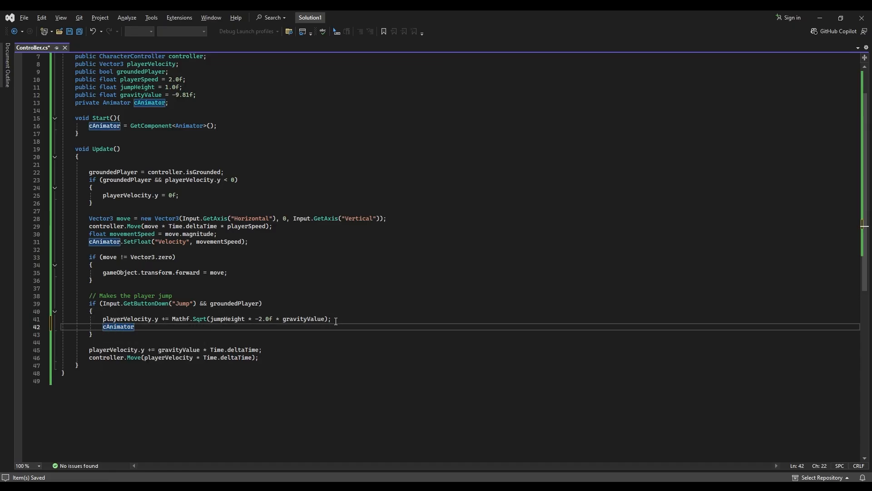
pyautogui.write('.SetTrigger')
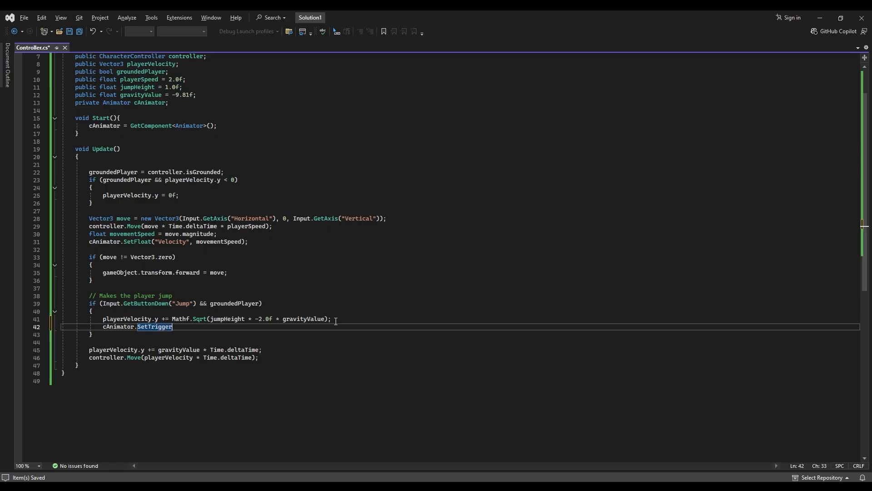
pyautogui.write('("')
pyautogui.hotkey('alt', 'Tab')
pyautogui.hotkey('alt', 'Tab')
pyautogui.write('JumpTrigger"')
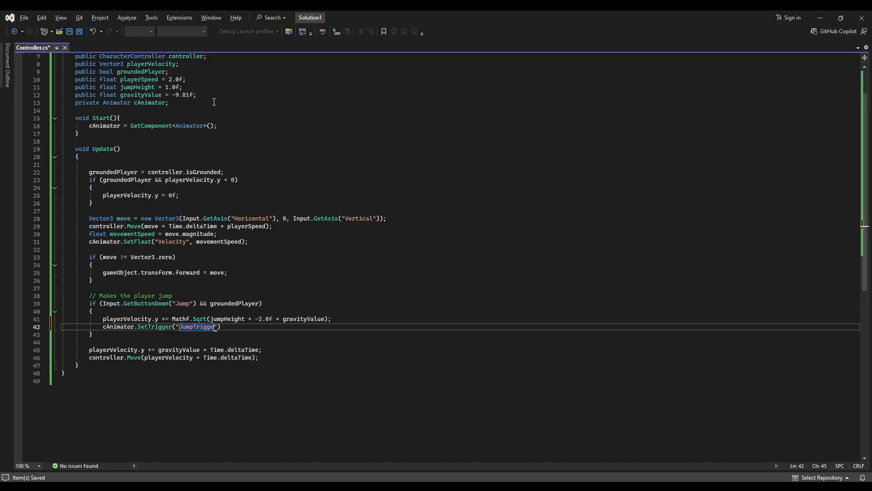
pyautogui.hotkey('ctrl', 's')
# Switch to Unity and look at the Avocado in the Scene and Game views before returning to the Animator graph
pyautogui.hotkey('alt', 'Tab')
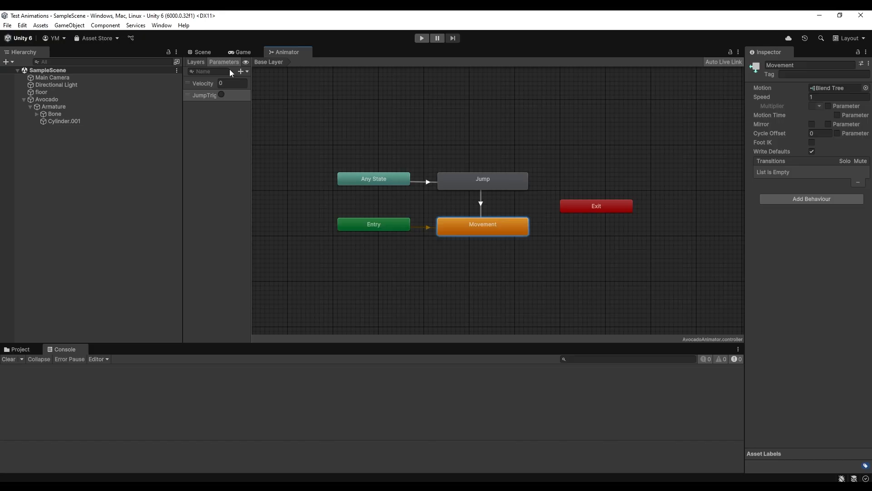
pyautogui.click(202, 52)
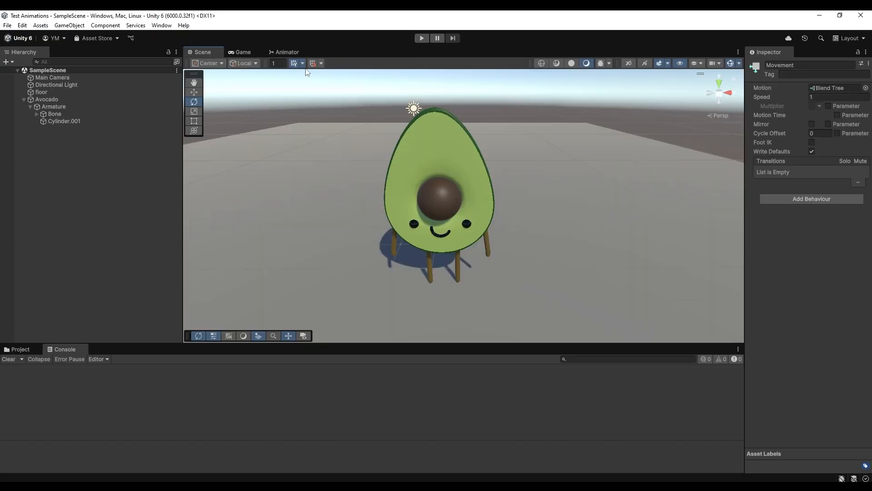
pyautogui.click(250, 52)
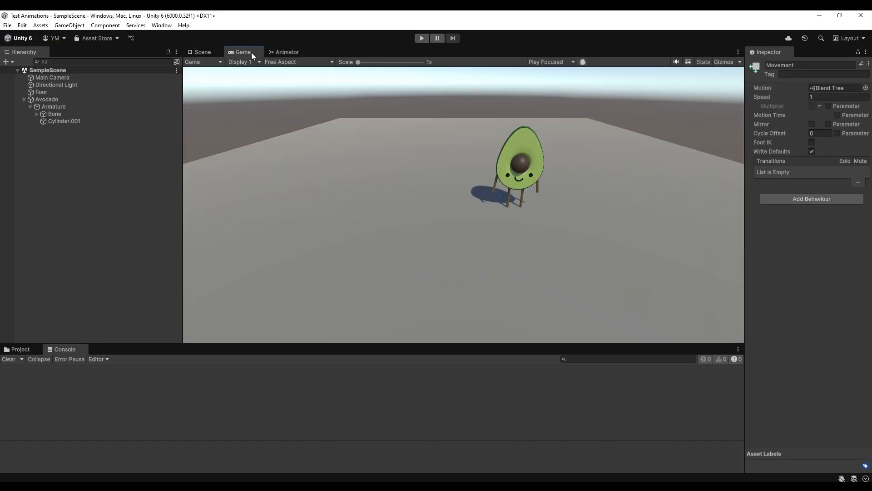
pyautogui.click(292, 52)
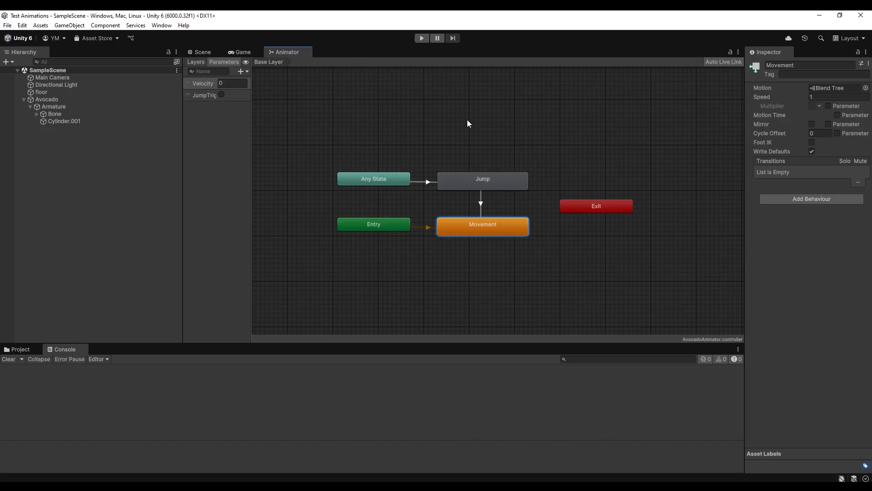
# Dock the Animator window beside the Game view and resize the surrounding panes so both are visible together
pyautogui.moveTo(286, 54); pyautogui.dragTo(678, 179)
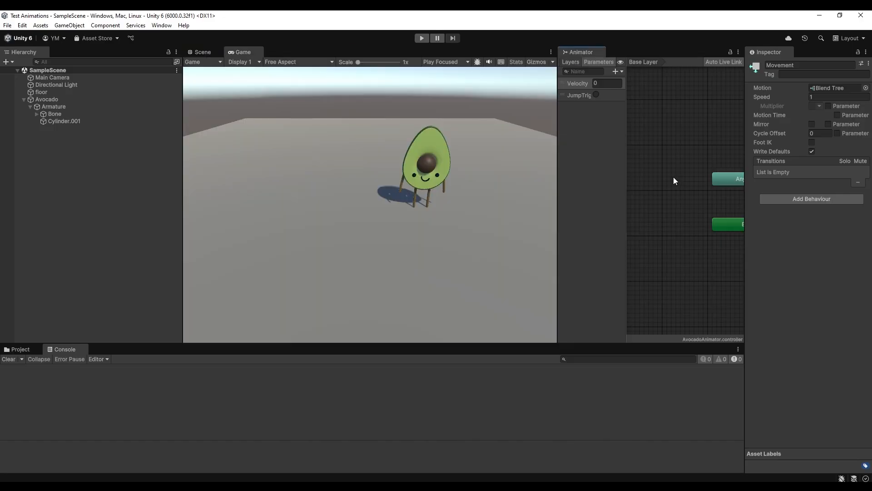
pyautogui.moveTo(625, 184); pyautogui.dragTo(451, 194)
pyautogui.moveTo(546, 175); pyautogui.dragTo(517, 176, button='middle')
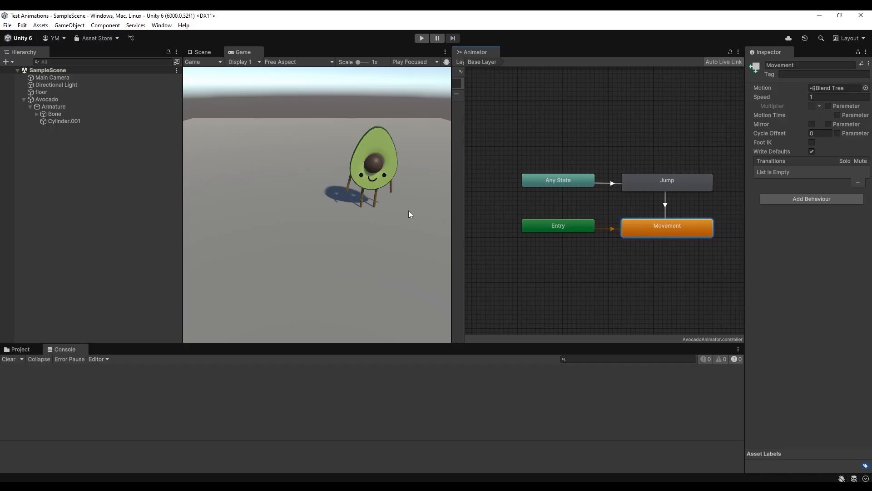
pyautogui.click(399, 192)
pyautogui.moveTo(184, 246); pyautogui.dragTo(123, 248)
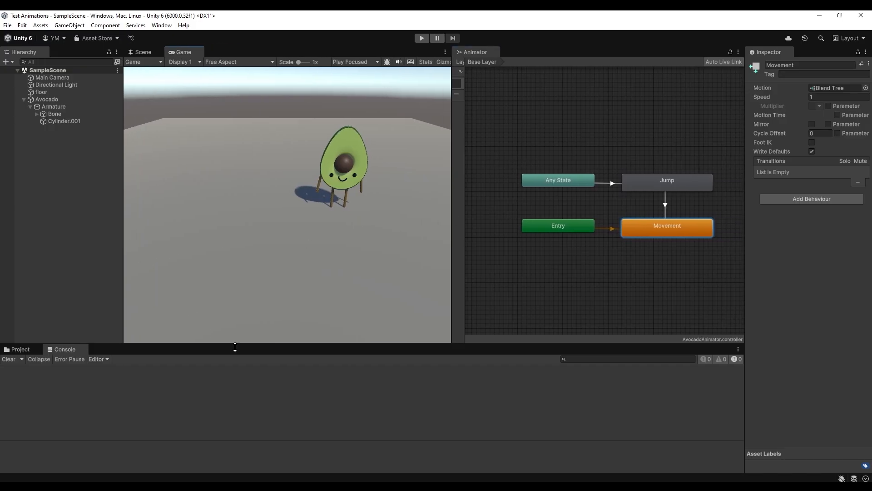
pyautogui.moveTo(309, 343); pyautogui.dragTo(319, 361)
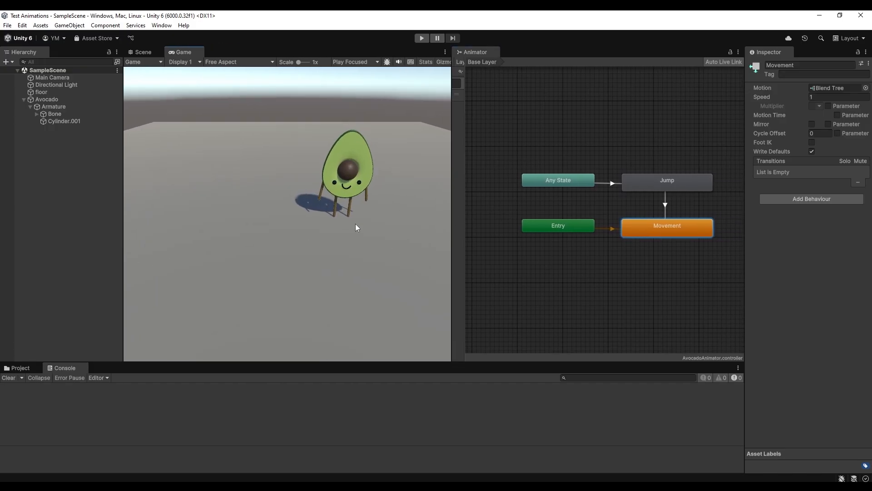
# Enter Play mode and walk the Avocado in all directions to examine the walking animation and the Velocity parameter
pyautogui.click(426, 40)
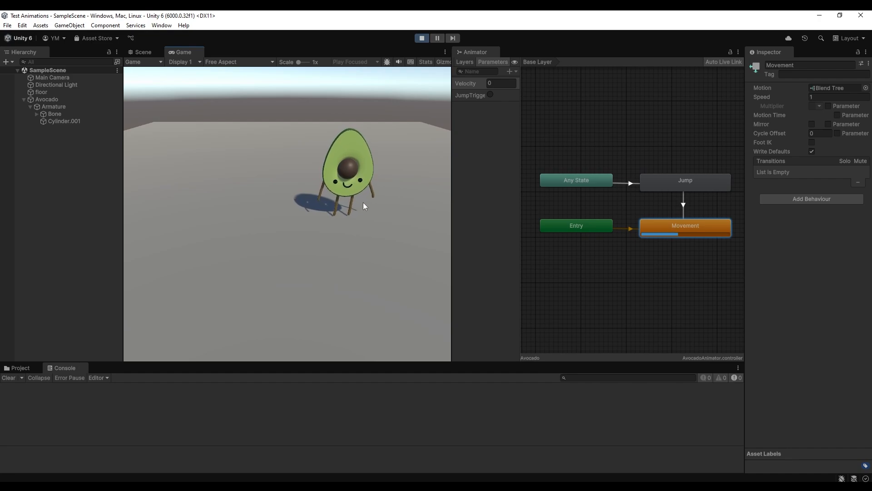
pyautogui.press('a')
pyautogui.press('s')
pyautogui.press('d')
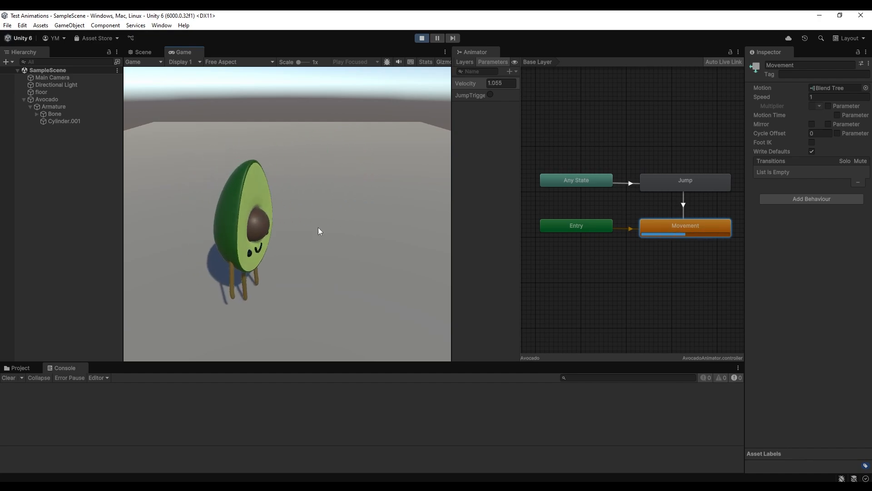
pyautogui.press('w')
pyautogui.press('a')
pyautogui.press('w')
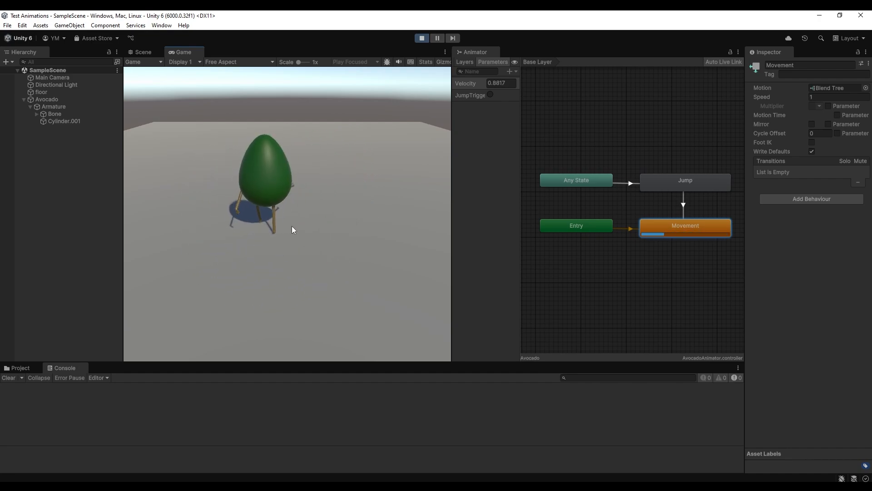
pyautogui.press('d')
pyautogui.press('s')
pyautogui.press('a')
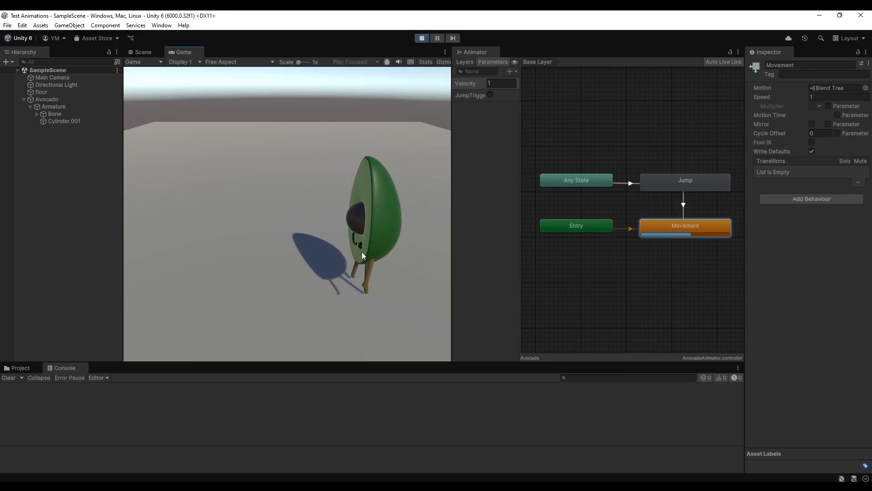
pyautogui.press('w')
pyautogui.press('d')
pyautogui.press('s')
pyautogui.press('a')
pyautogui.press('w')
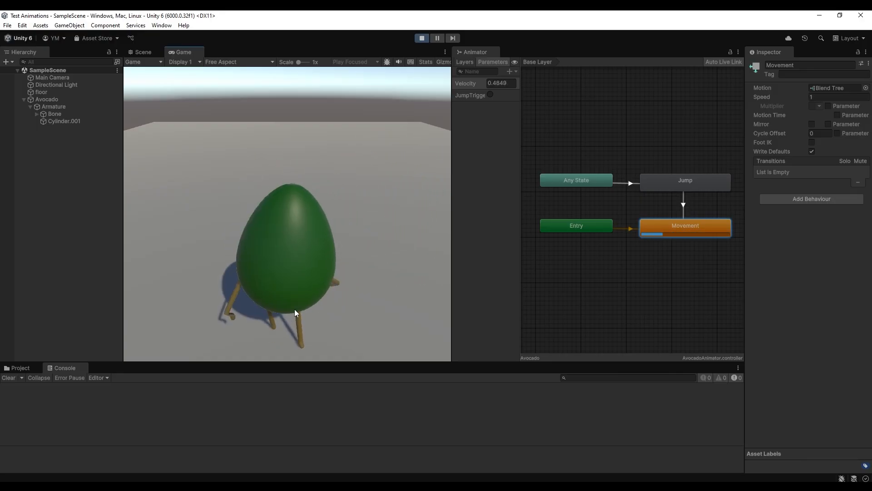
pyautogui.press('s')
pyautogui.press('a')
pyautogui.press('w')
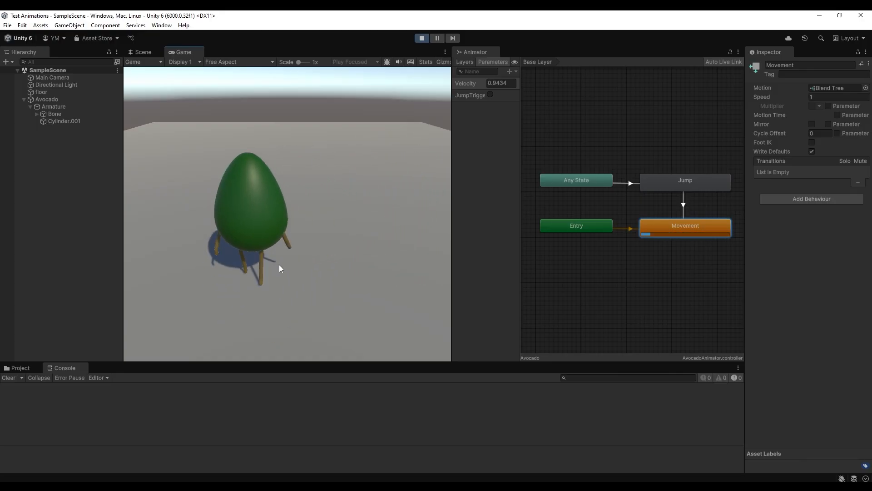
pyautogui.press('d')
pyautogui.press('s')
pyautogui.press('a')
pyautogui.press('w')
pyautogui.press('d')
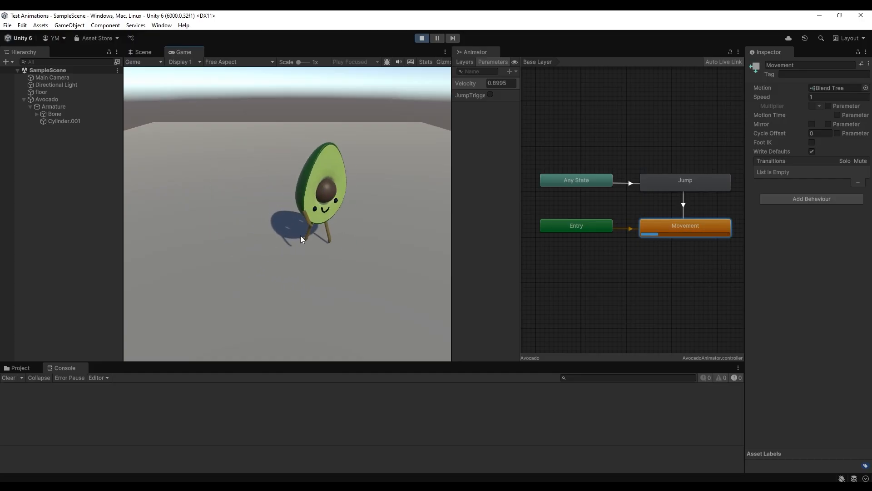
pyautogui.press('s')
pyautogui.press('a')
pyautogui.press('w')
pyautogui.press('d')
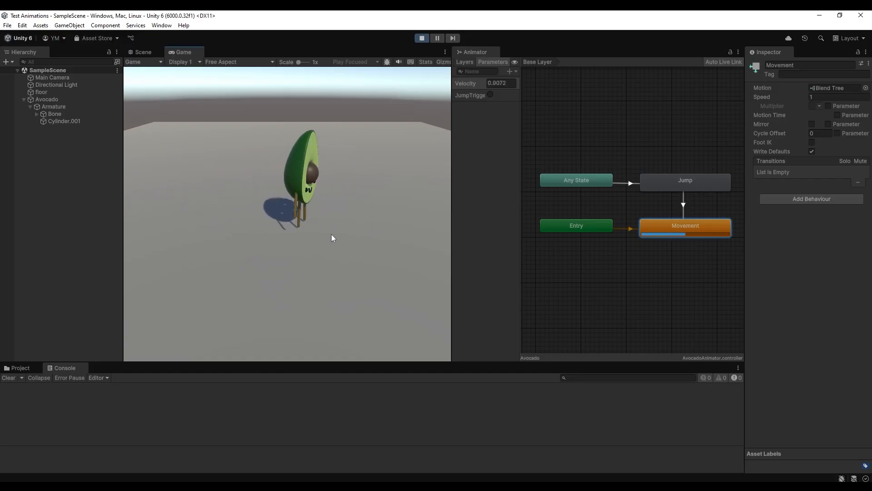
pyautogui.press('s')
pyautogui.press('a')
pyautogui.press('d')
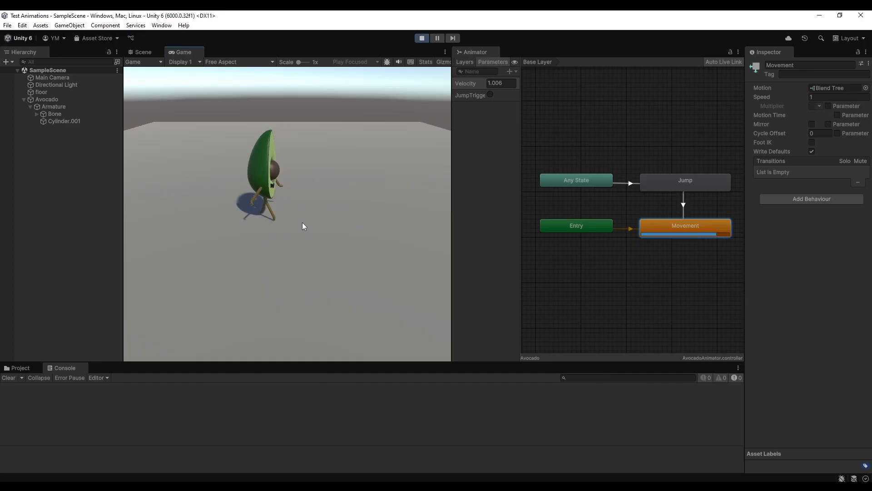
pyautogui.press('s')
pyautogui.press('w')
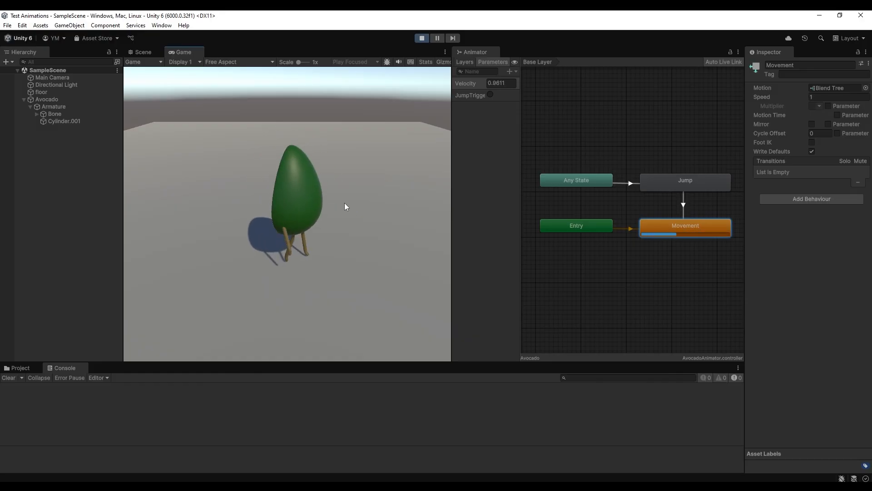
# Make the Avocado jump repeatedly, both standing and moving, to examine the Jump state's transitions in the Animator graph
pyautogui.press('a')
pyautogui.press('d')
pyautogui.press('s')
pyautogui.press('space')
pyautogui.press('d')
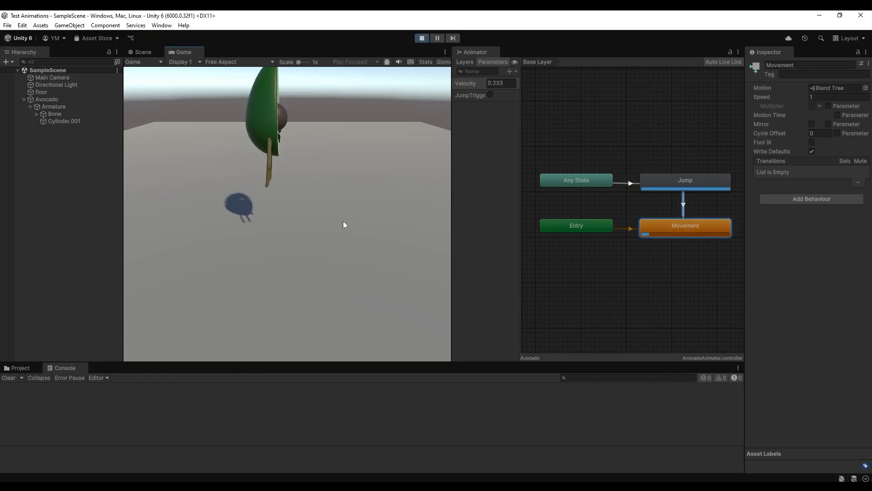
pyautogui.press('a')
pyautogui.press('space')
pyautogui.press('d')
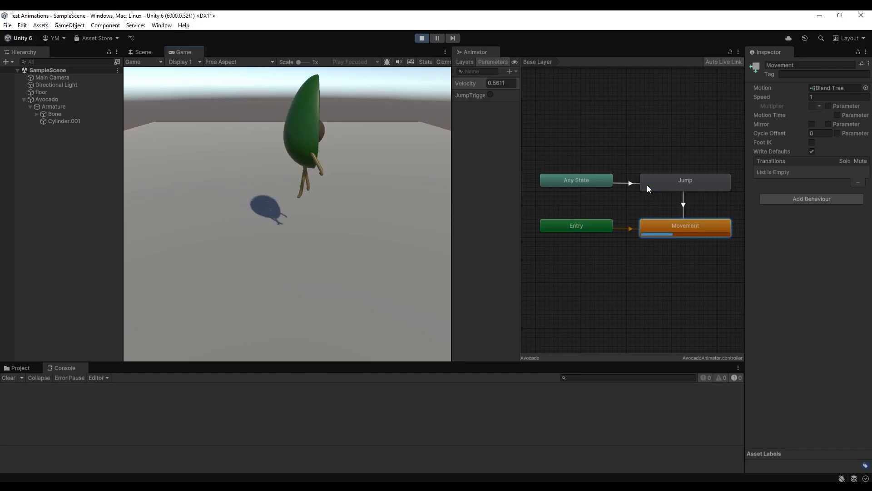
pyautogui.press('space')
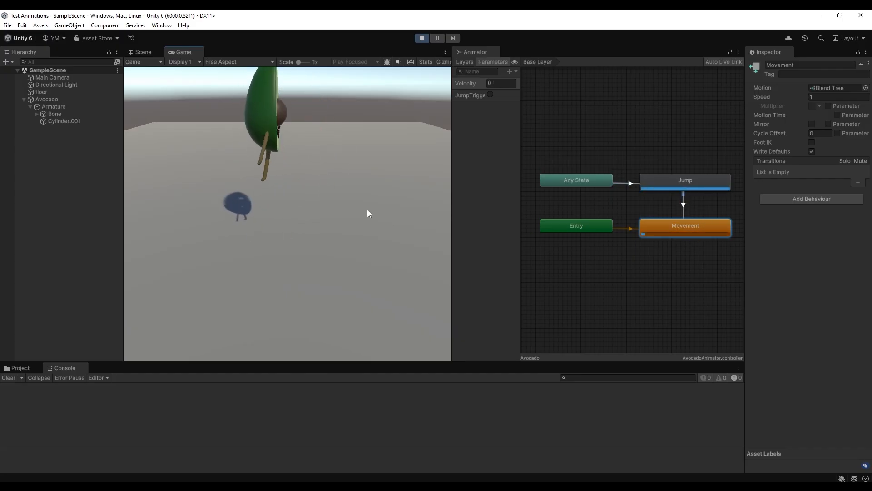
pyautogui.press('d')
pyautogui.press('a')
pyautogui.press('space')
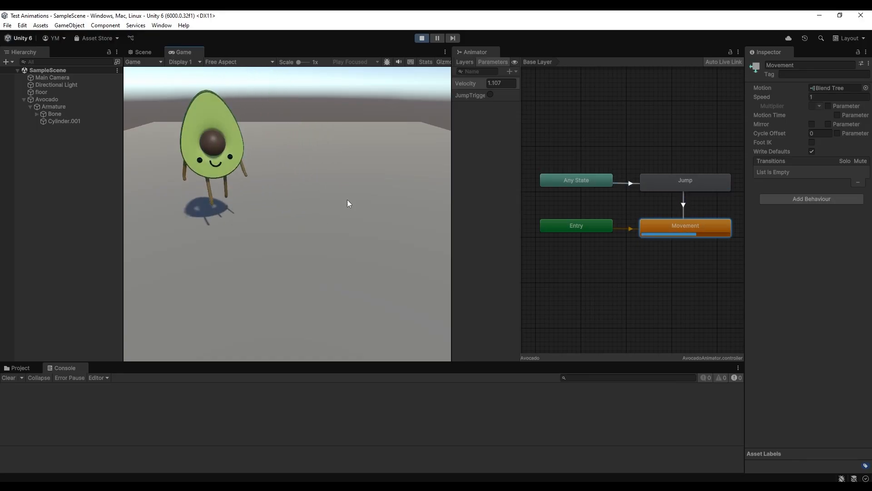
pyautogui.press('space')
pyautogui.press('space')
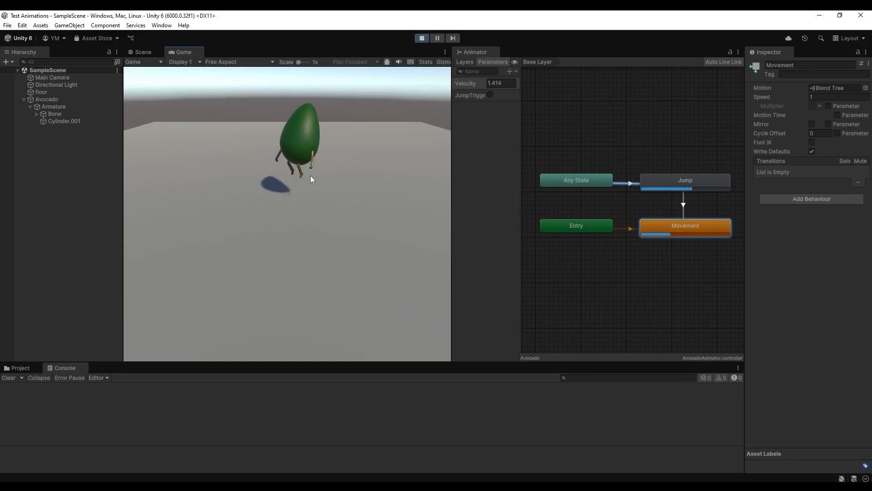
pyautogui.press('space')
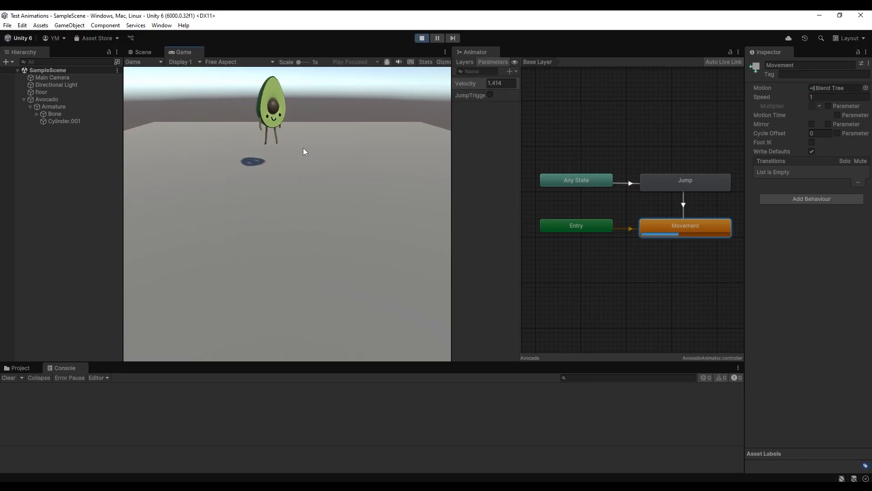
pyautogui.press('space')
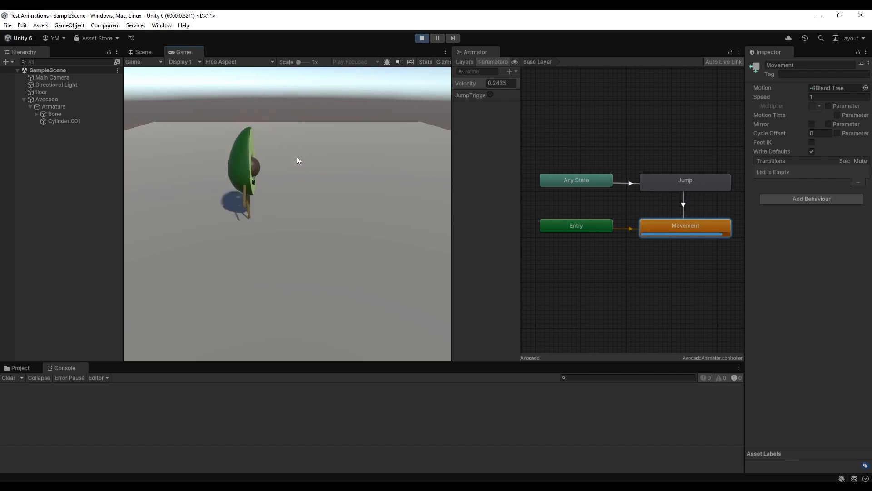
pyautogui.press('space')
pyautogui.press('space')
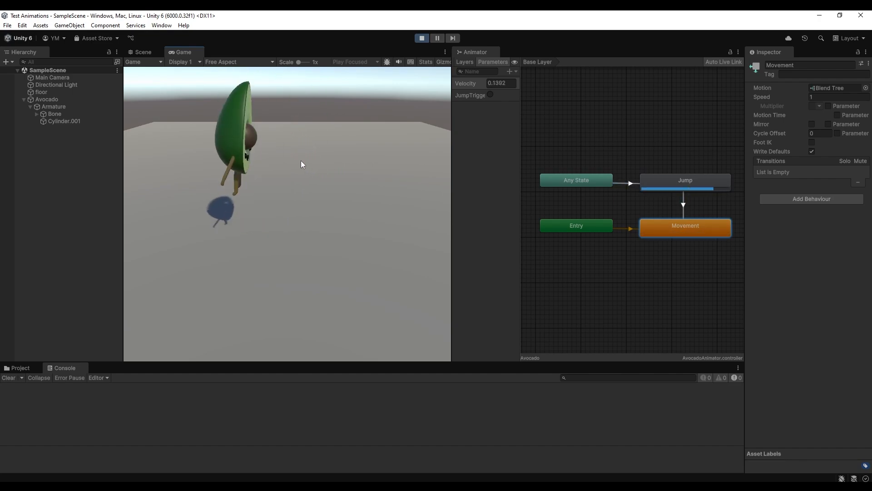
pyautogui.press('space')
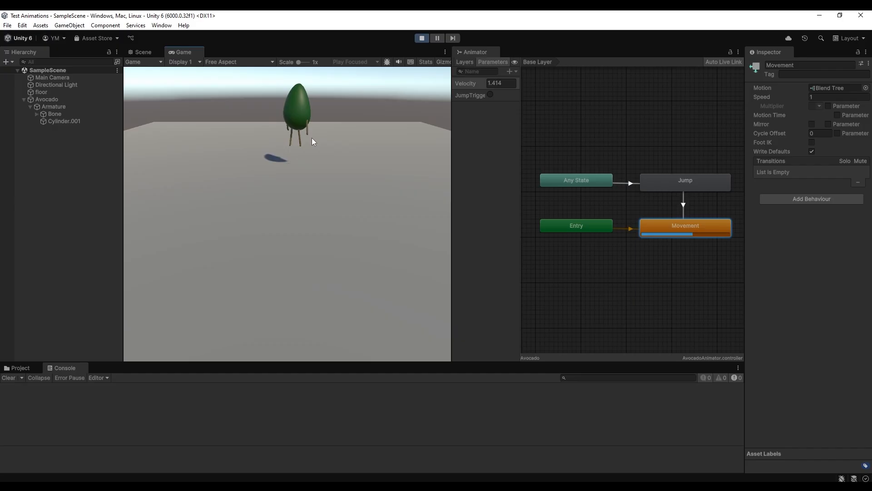
pyautogui.press('space')
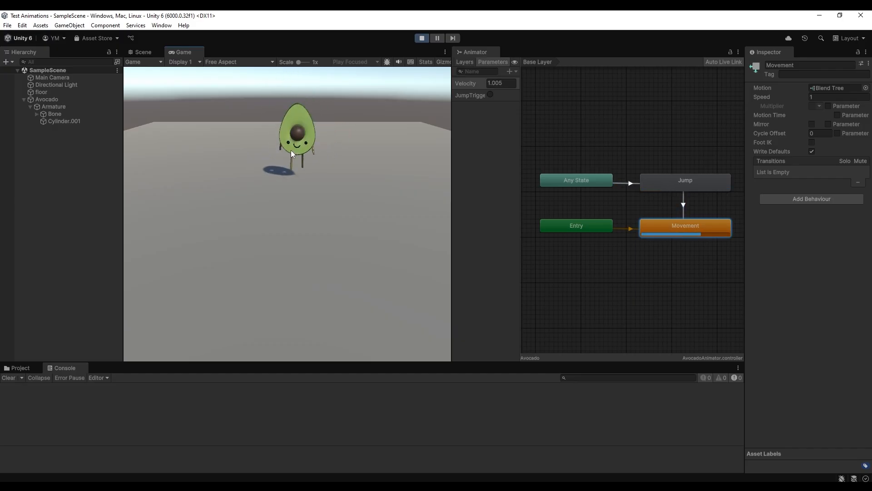
pyautogui.press('space')
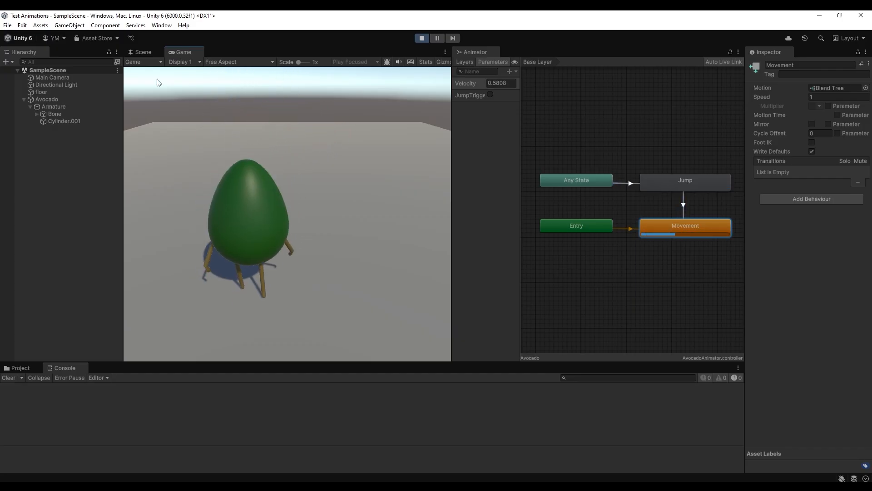
# Steer the Avocado in circles around the floor with occasional jumps to examine how the Movement and Jump animations blend
pyautogui.press('w')
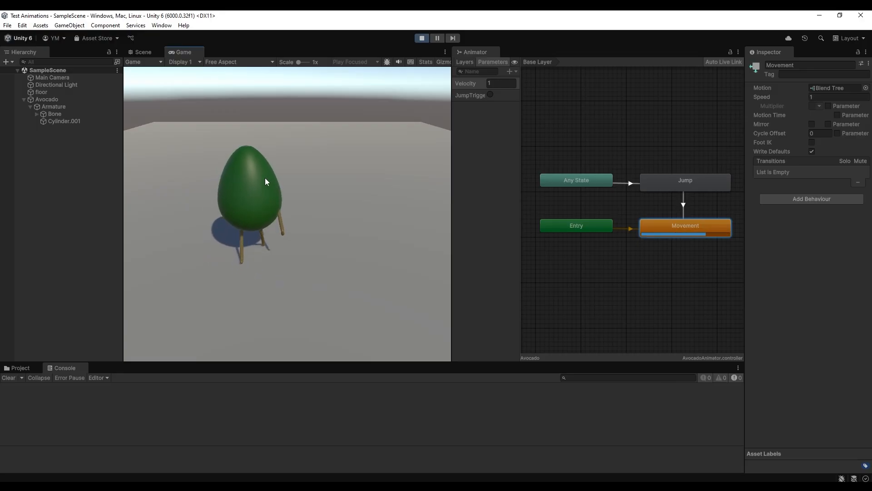
pyautogui.press('d')
pyautogui.press('a')
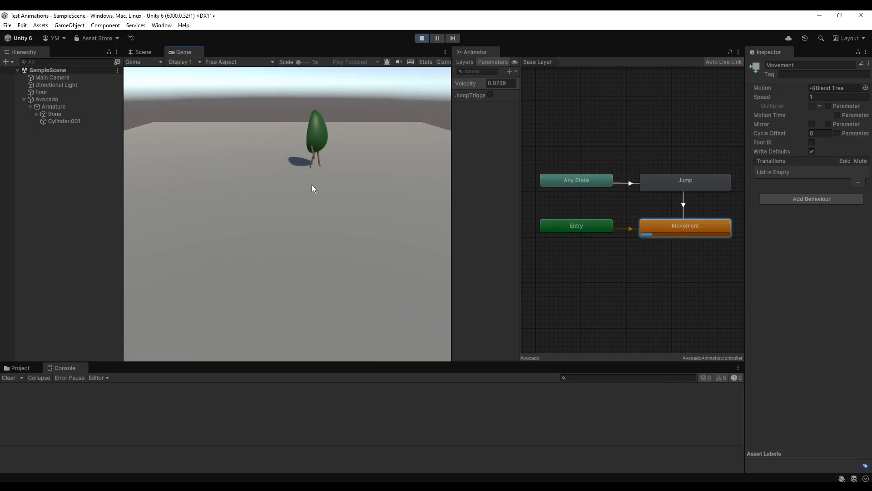
pyautogui.press('s')
pyautogui.press('d')
pyautogui.press('a')
pyautogui.press('w')
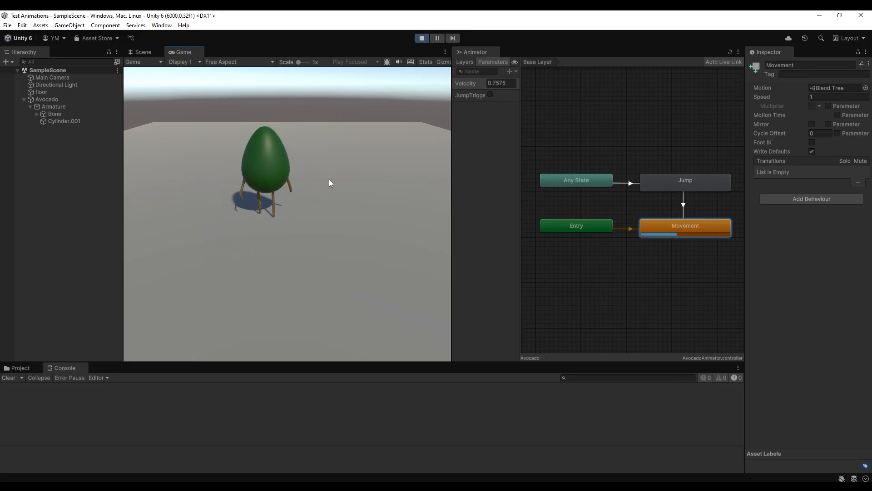
pyautogui.press('d')
pyautogui.press('s')
pyautogui.press('a')
pyautogui.press('w')
pyautogui.press('d')
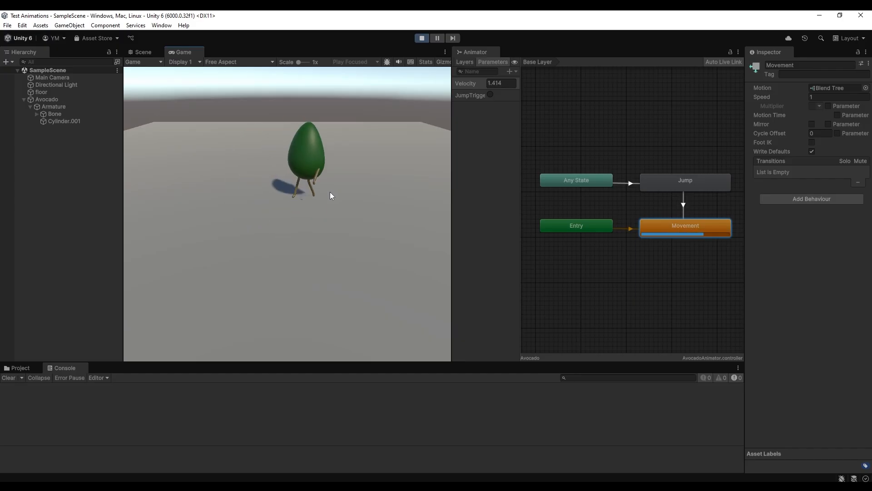
pyautogui.press('s')
pyautogui.press('w')
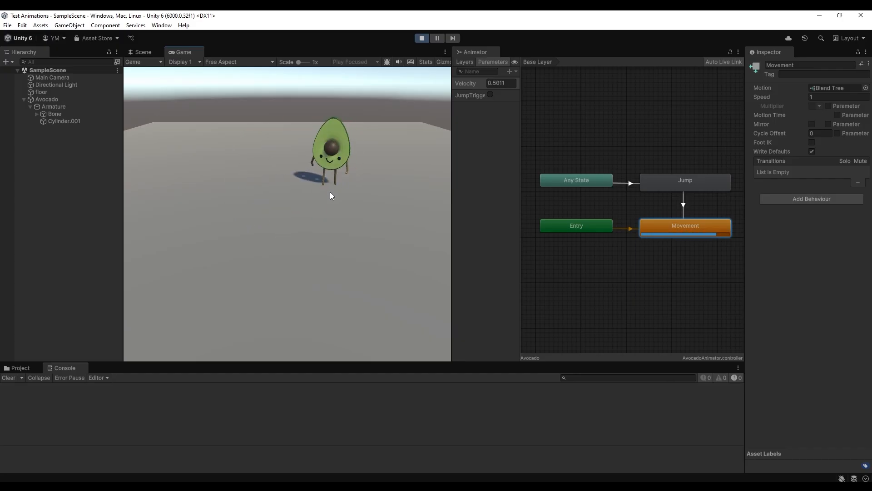
pyautogui.press('space')
pyautogui.press('d')
pyautogui.press('a')
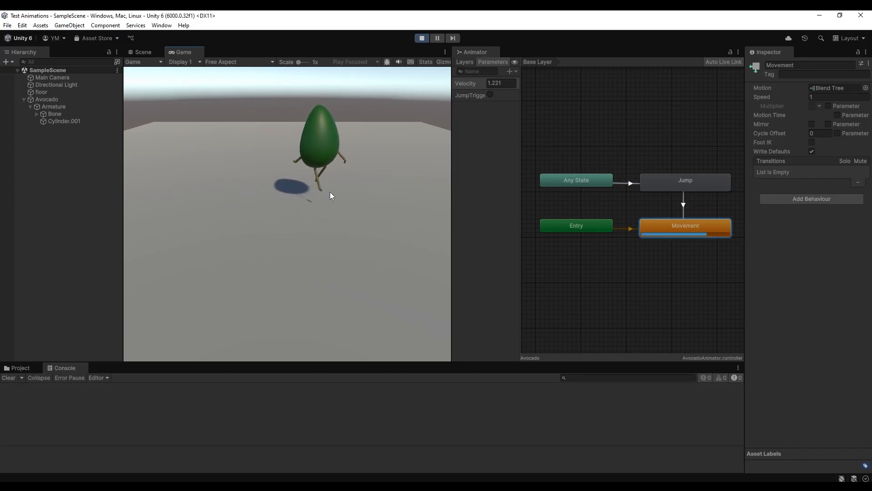
pyautogui.press('d')
pyautogui.press('s')
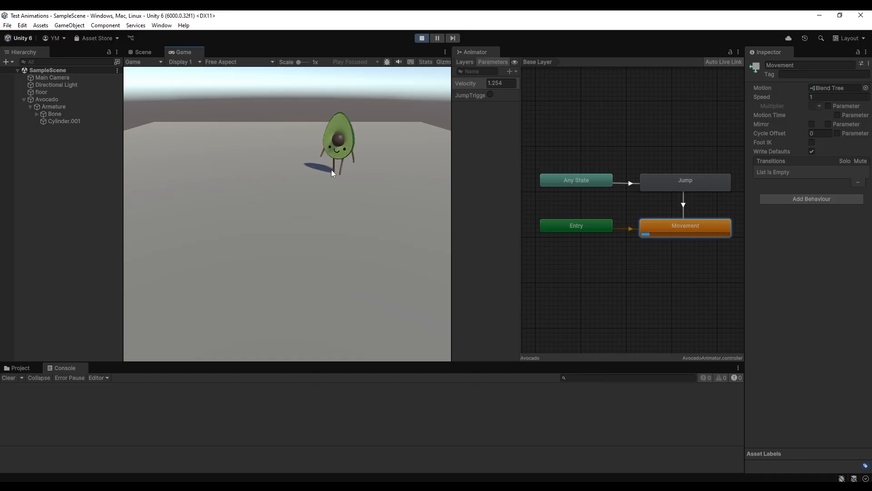
pyautogui.press('a')
pyautogui.press('w')
pyautogui.press('a')
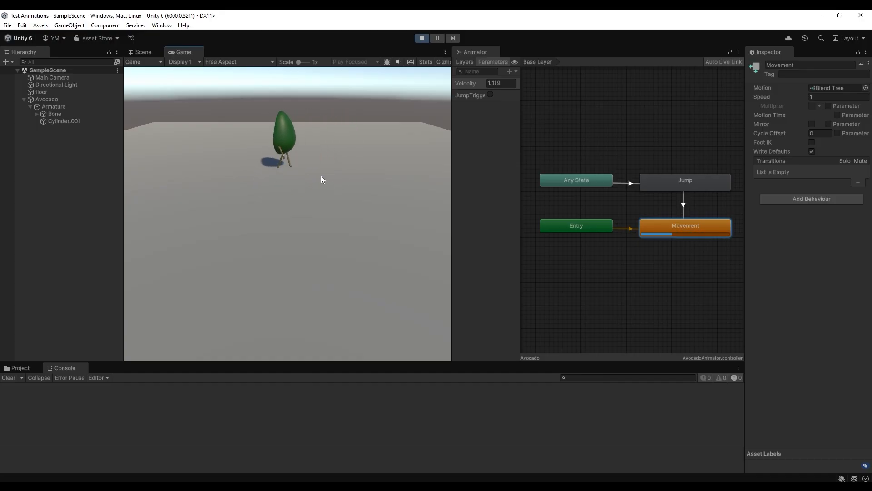
pyautogui.press('s')
pyautogui.press('d')
pyautogui.press('a')
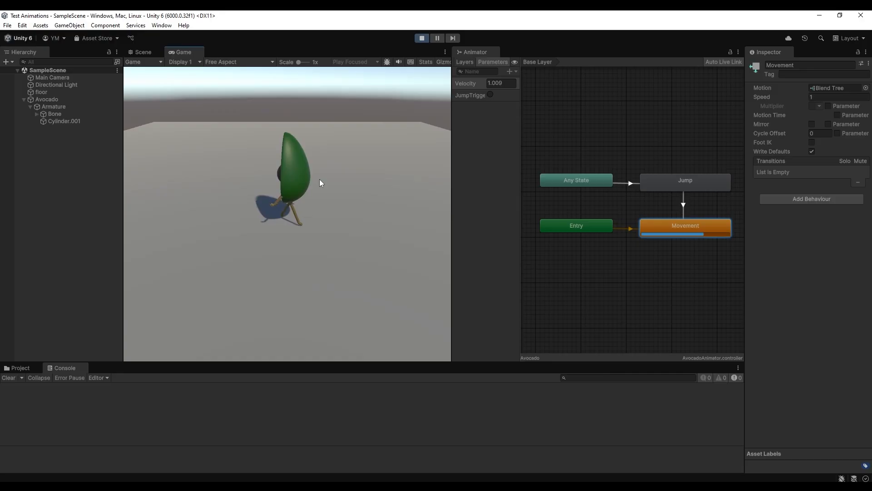
pyautogui.press('w')
pyautogui.press('d')
pyautogui.press('s')
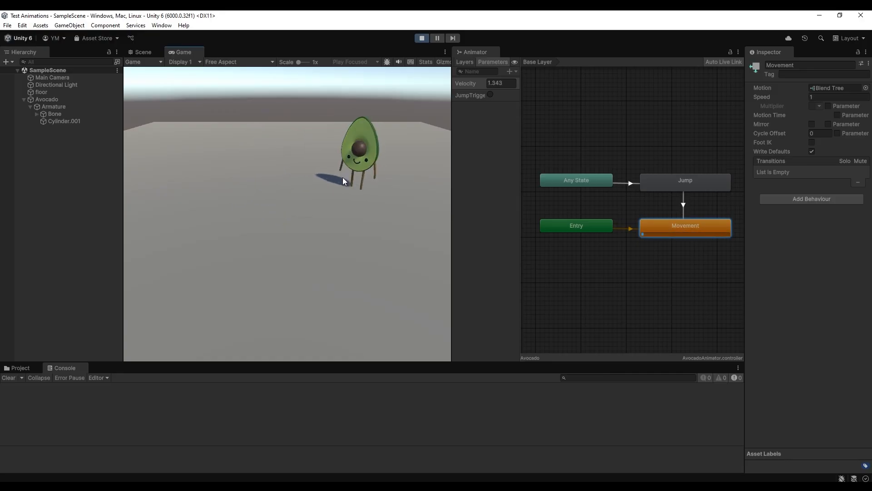
pyautogui.press('a')
pyautogui.press('w')
pyautogui.press('d')
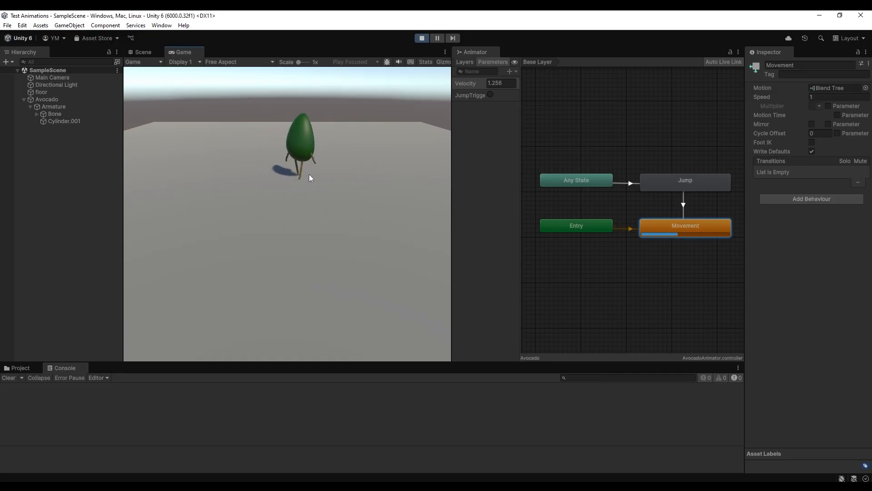
pyautogui.press('s')
pyautogui.press('a')
pyautogui.press('w')
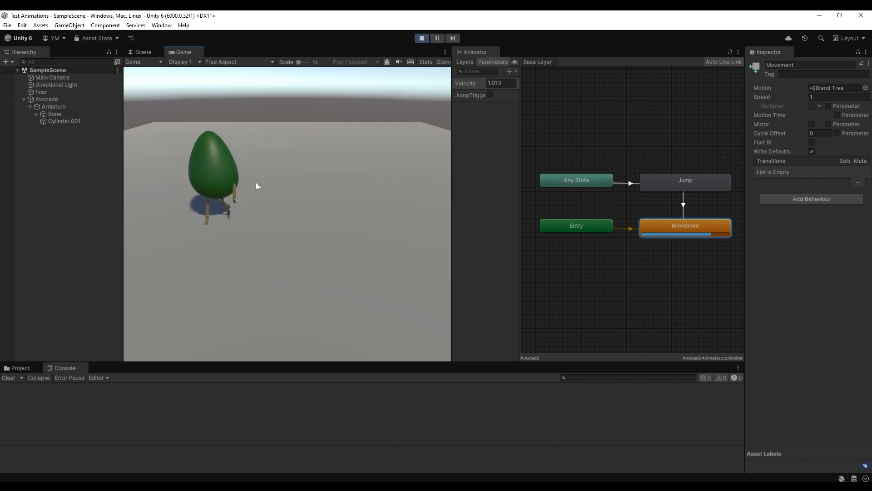
pyautogui.press('d')
pyautogui.press('s')
pyautogui.press('d')
pyautogui.press('s')
pyautogui.press('d')
pyautogui.press('space')
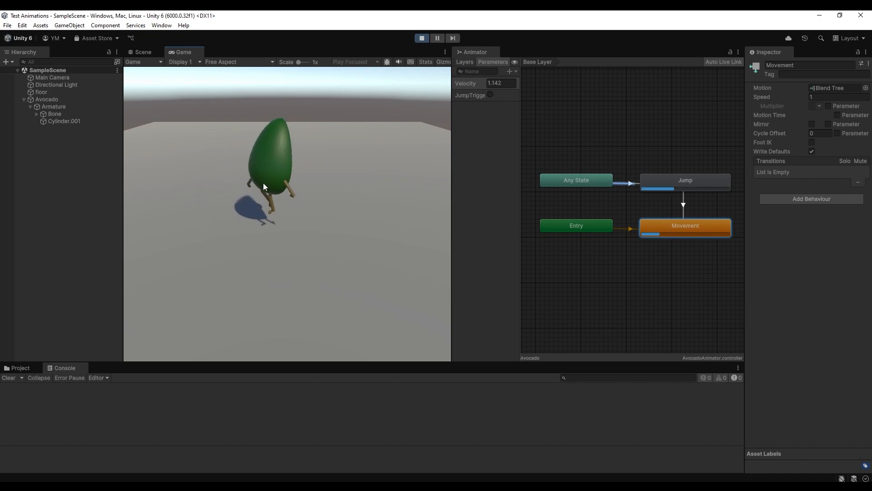
pyautogui.press('s')
pyautogui.press('a')
pyautogui.press('w')
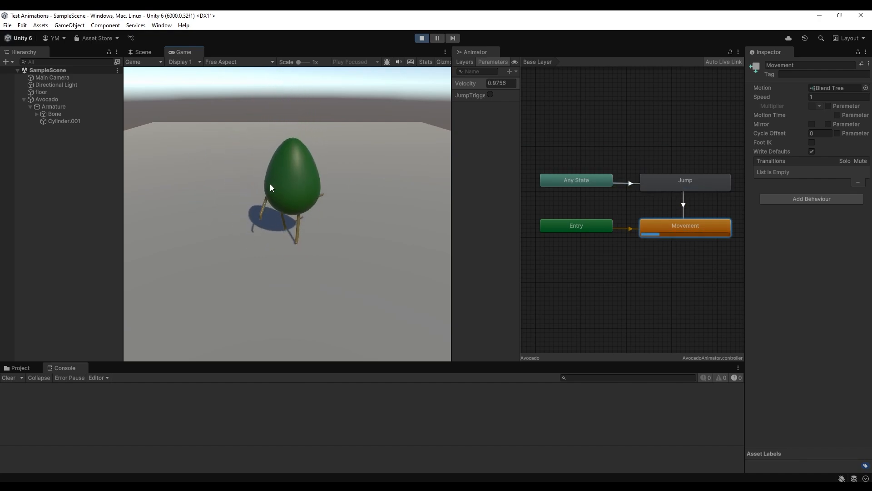
pyautogui.press('d')
pyautogui.press('a')
pyautogui.press('s')
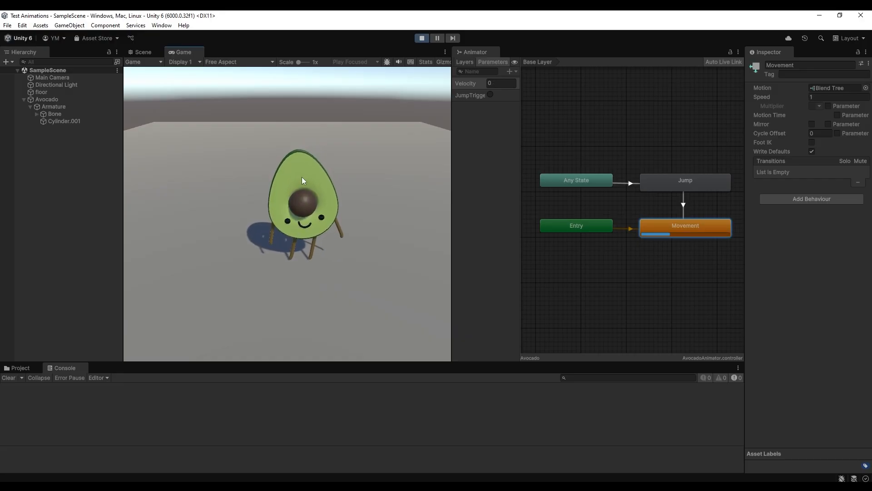